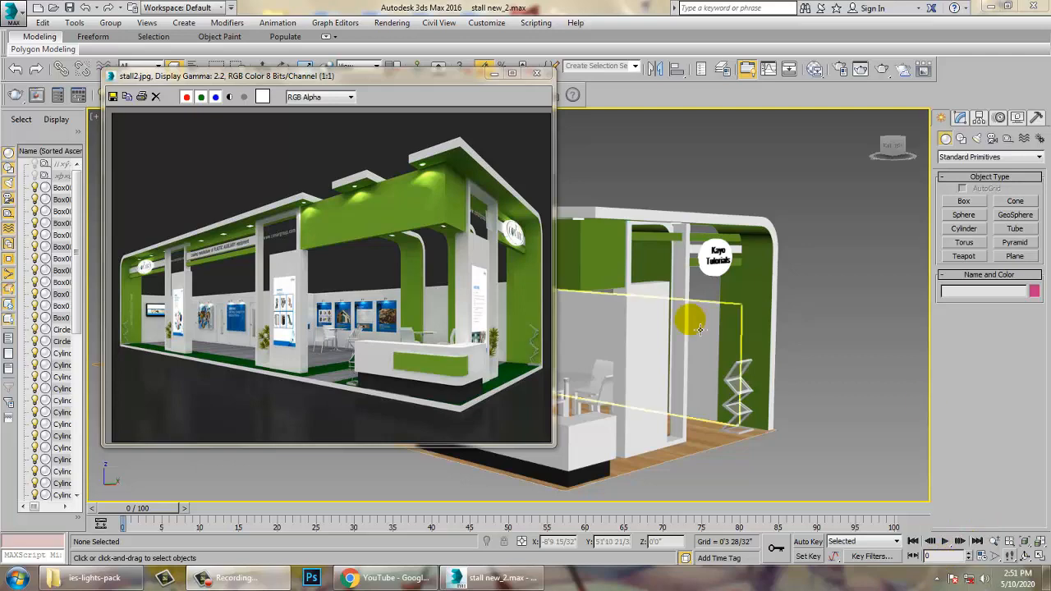
- Compare the exhibition stall model with the stall2.jpg reference render from several angles, focusing on the canopy spotlights
drag(341, 77, 263, 76)
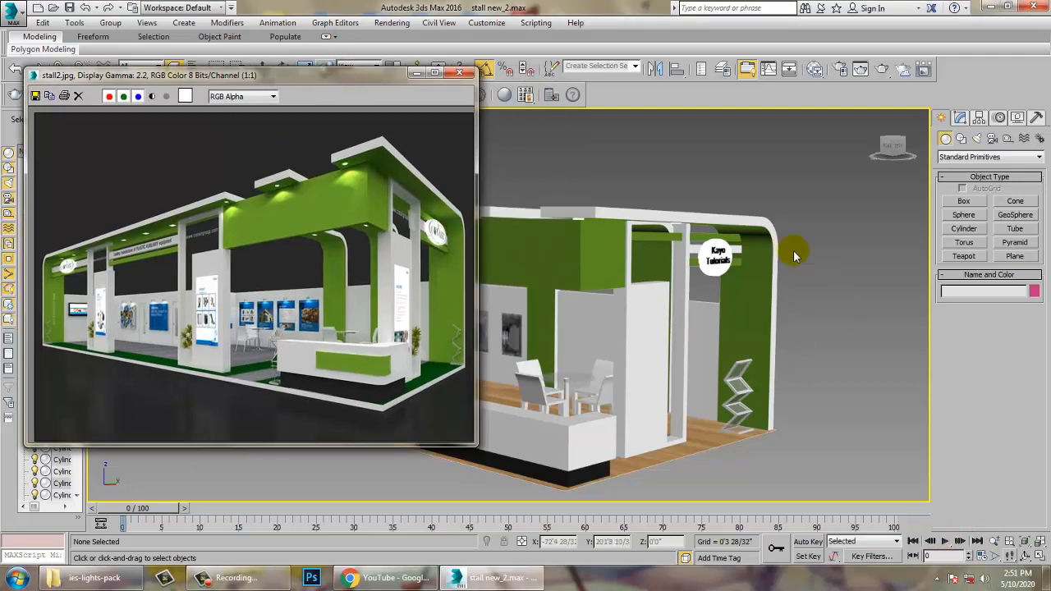
scroll(751, 274, up, 10)
scroll(697, 336, down, 8)
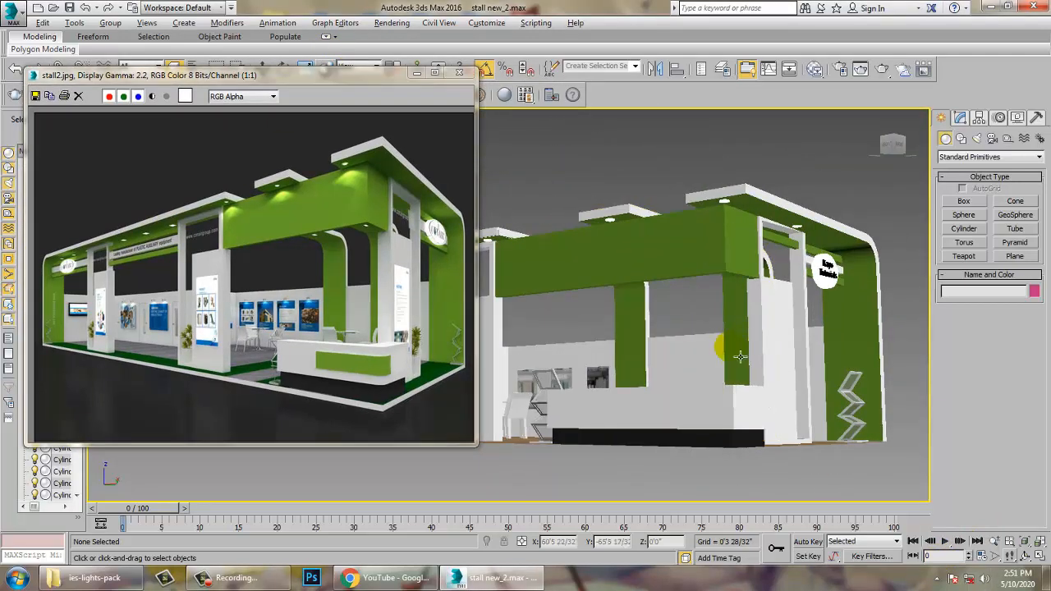
scroll(734, 352, up, 5)
click(726, 362)
scroll(713, 349, down, 6)
alt+middle_drag(713, 348, 681, 400)
scroll(723, 361, up, 2)
scroll(713, 378, up, 6)
scroll(690, 362, down, 6)
alt+middle_drag(694, 351, 698, 329)
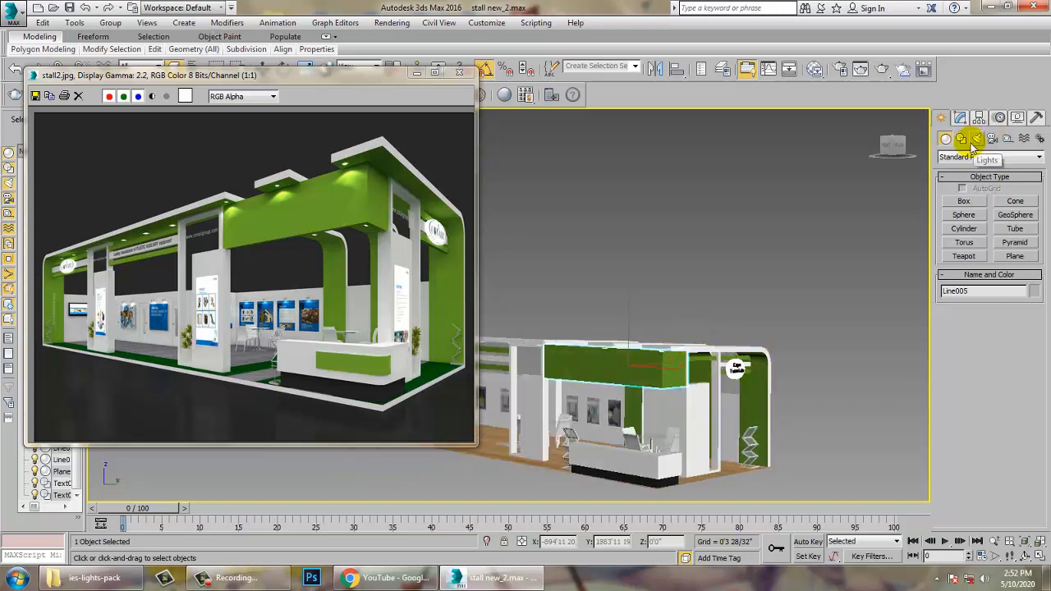
- Create a targeted VRayIES light just below the canopy in the side view, aiming it downward toward the green fascia
click(978, 140)
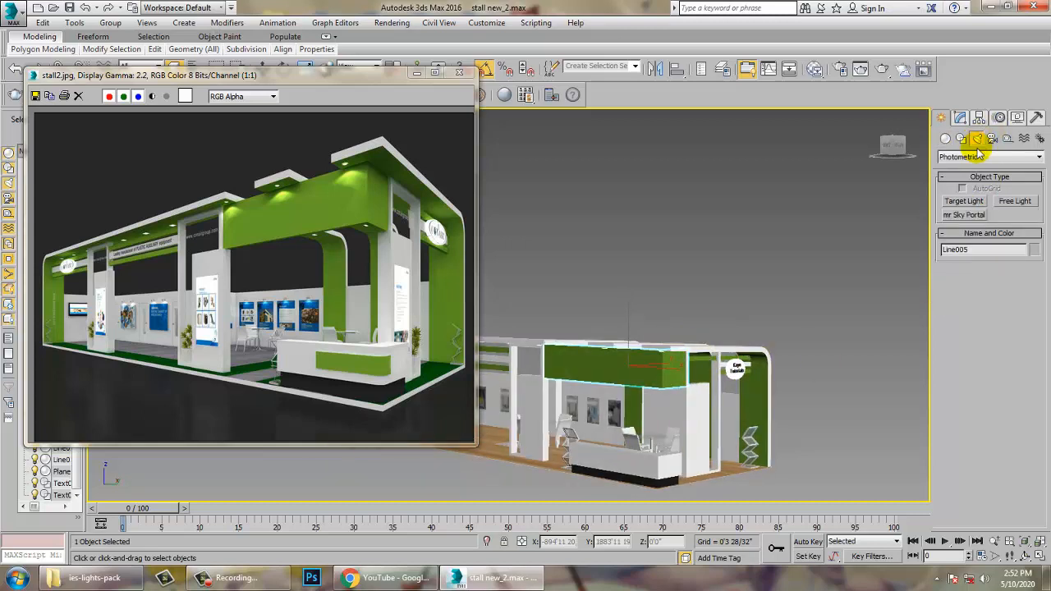
click(980, 156)
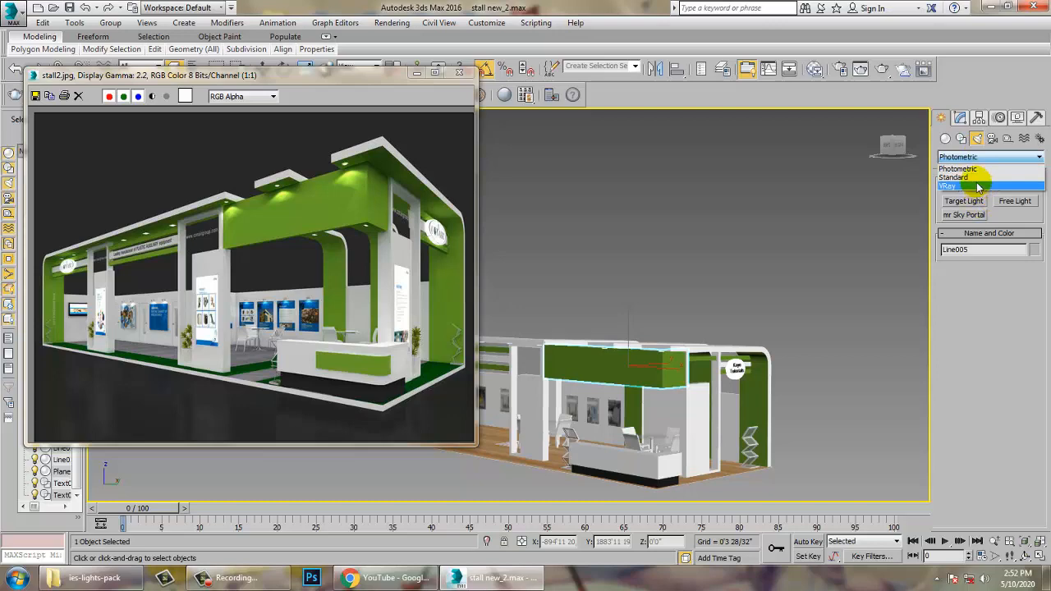
click(978, 186)
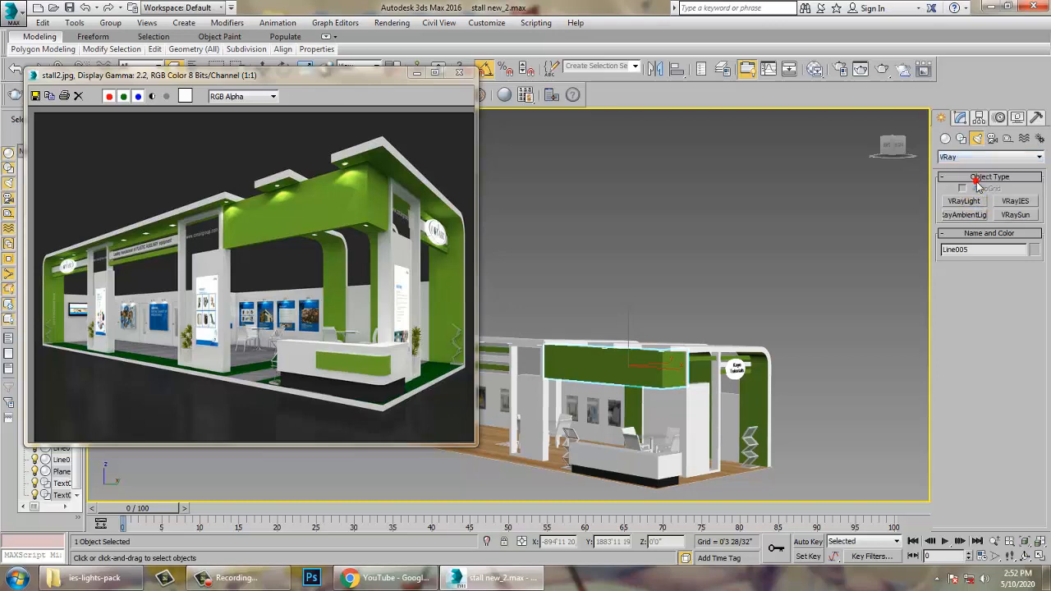
click(1019, 202)
key(alt+w)
key(alt+w)
middle_drag(629, 216, 689, 300)
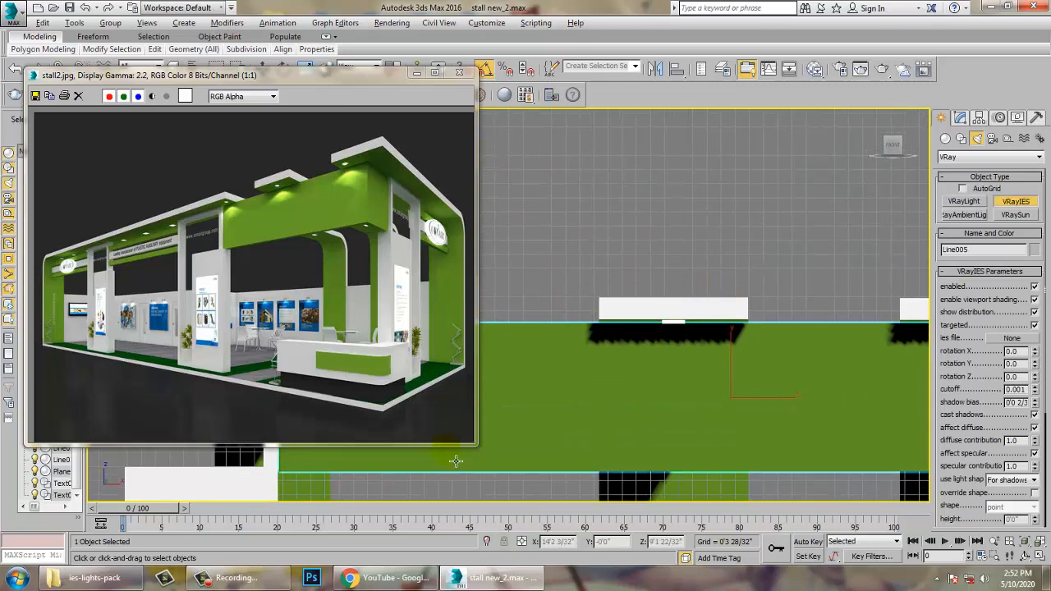
key(alt+w)
middle_click(453, 492)
key(alt+w)
scroll(596, 386, down, 3)
middle_drag(596, 387, 615, 310)
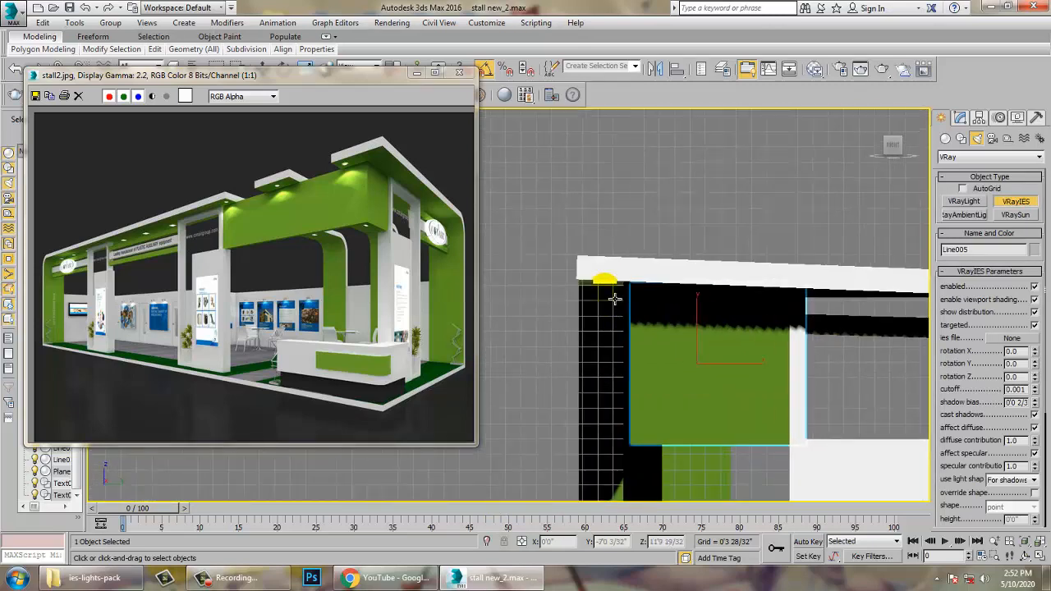
drag(603, 287, 629, 374)
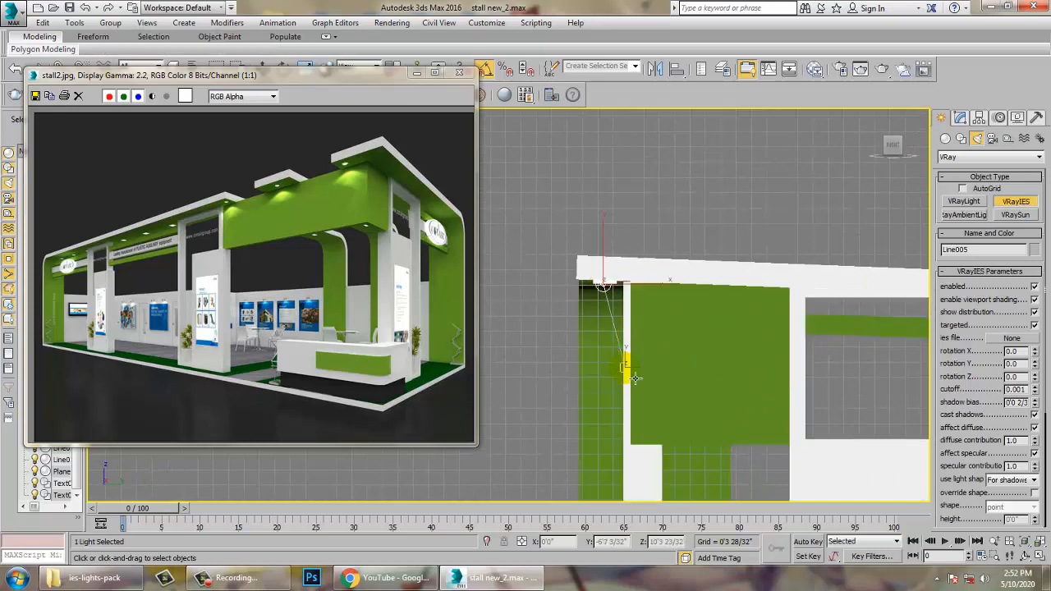
- Select the VRayIES light together with its target and move both along the stall toward the counter end
key(w)
key(alt+w)
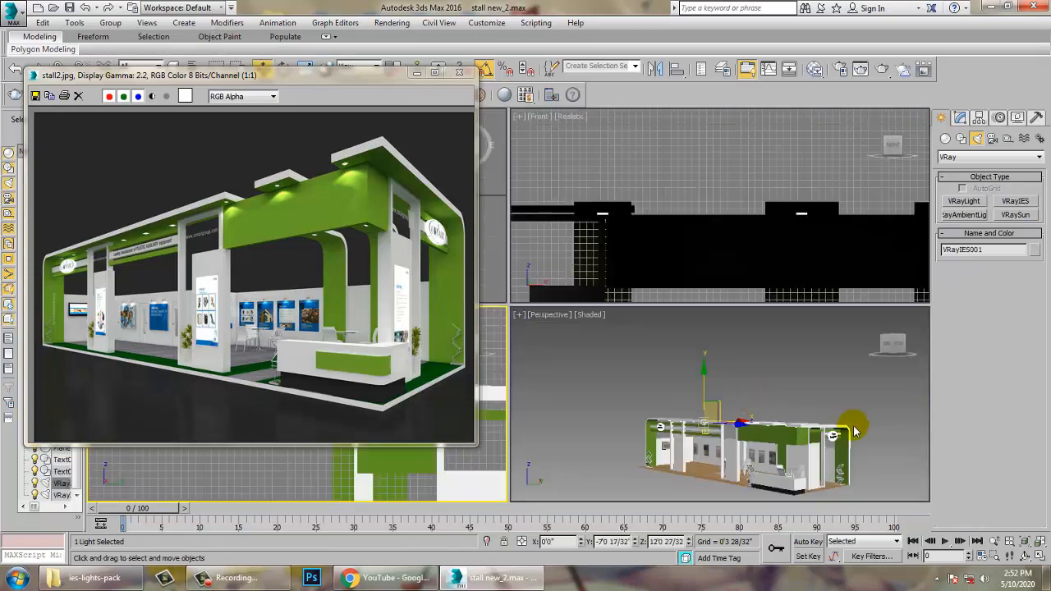
key(alt+w)
alt+middle_drag(856, 430, 816, 377)
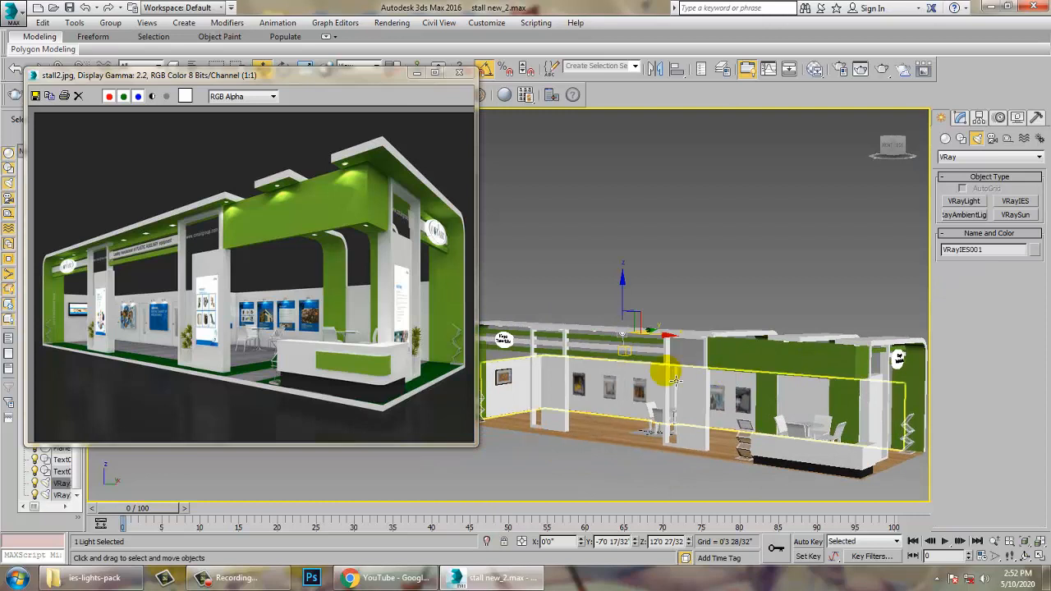
ctrl+click(647, 360)
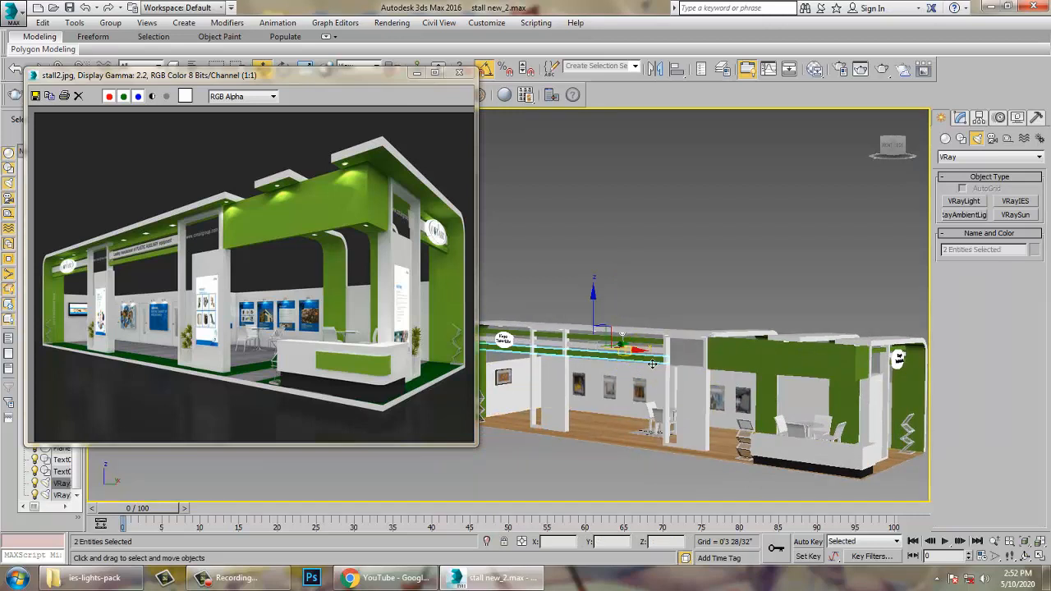
alt+click(648, 364)
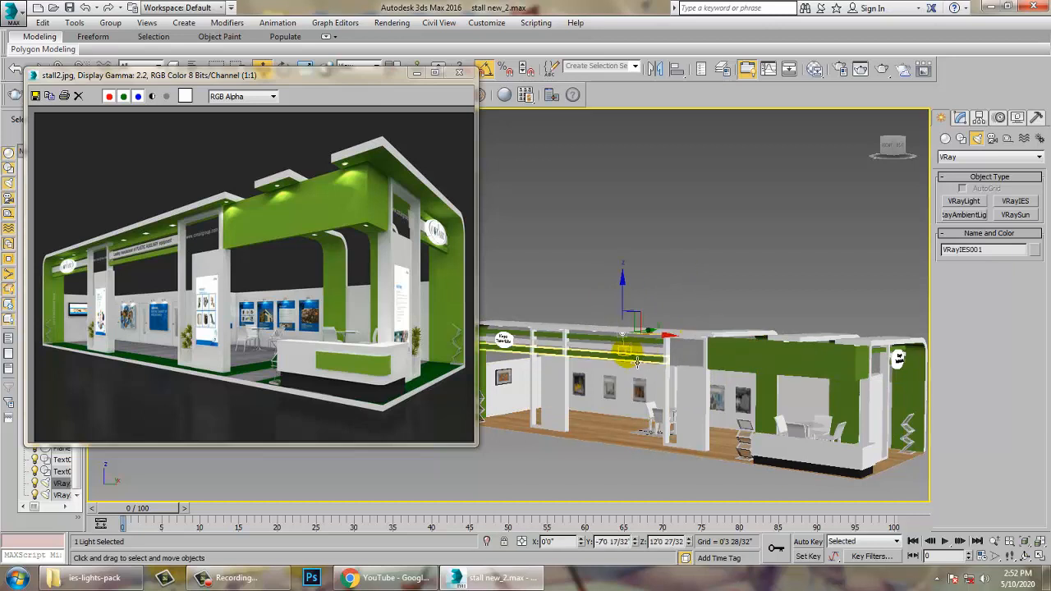
ctrl+click(628, 354)
drag(671, 356, 903, 383)
- Align the light and its target beneath a round ceiling fixture above the green fascia, slightly below the fixture's face
key(z)
alt+middle_drag(800, 334, 666, 377)
middle_drag(667, 377, 893, 364)
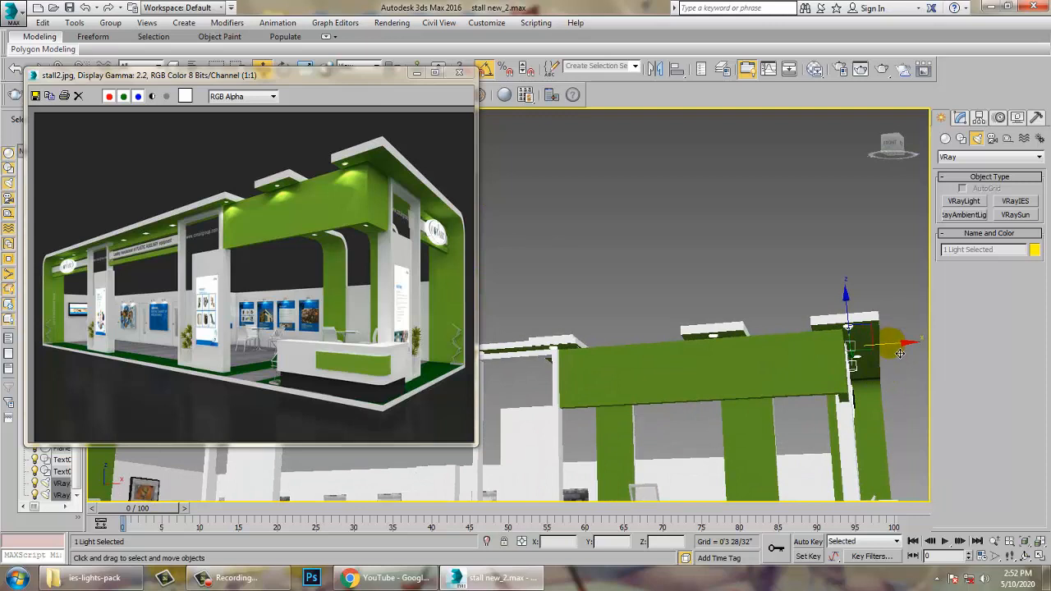
drag(900, 353, 763, 363)
scroll(723, 298, up, 6)
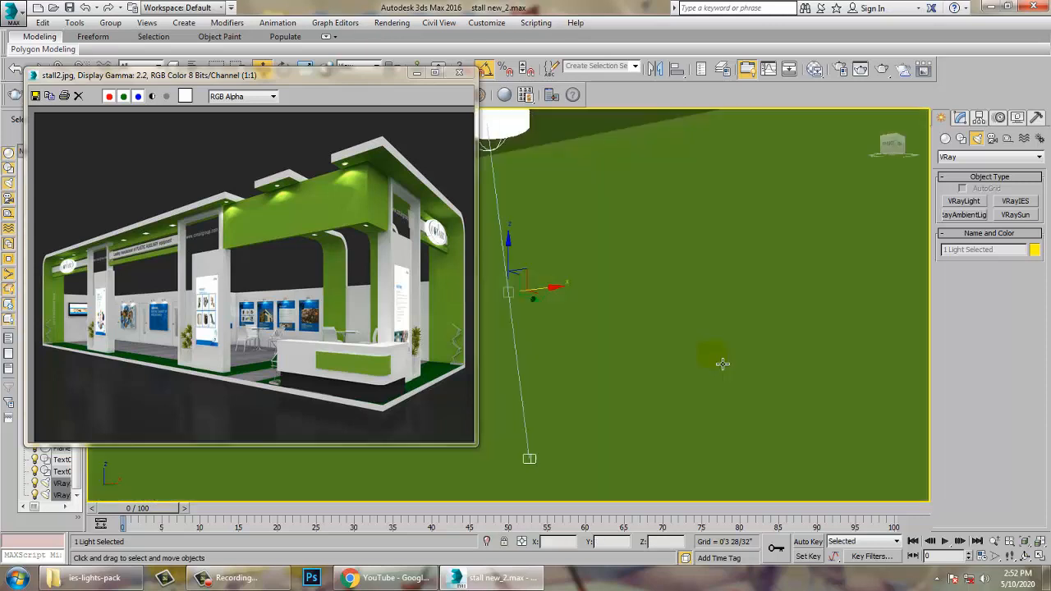
mouse_move(597, 276)
mouse_down()
mouse_move(598, 313)
mouse_move(596, 296)
mouse_up()
scroll(595, 315, down, 6)
alt+middle_drag(595, 315, 644, 287)
- Select the VRayIES light on its own, without its target, and display its editable parameters
click(715, 153)
scroll(632, 242, up, 5)
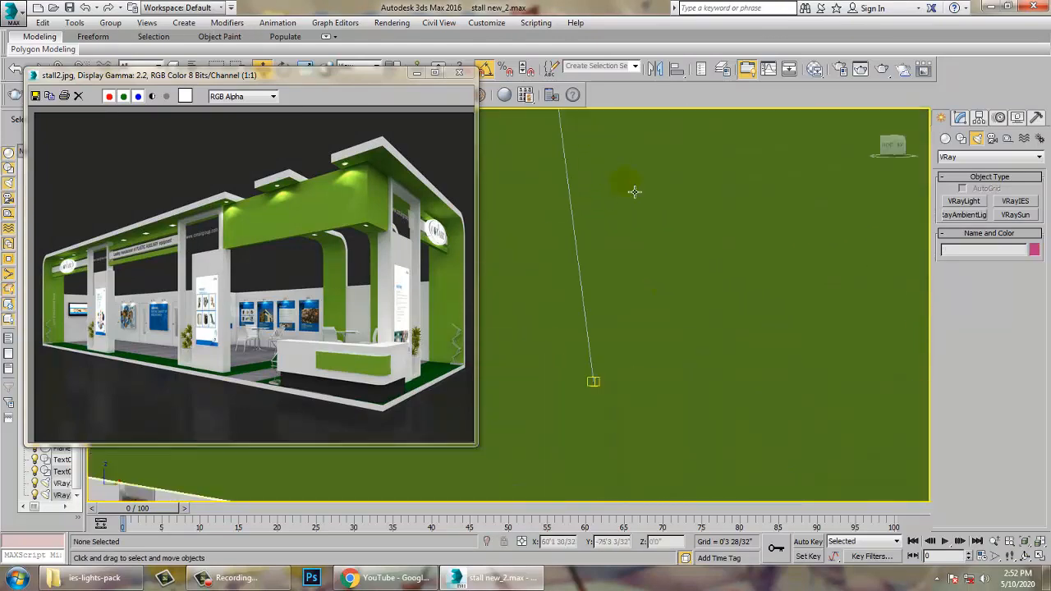
scroll(634, 191, down, 5)
click(620, 283)
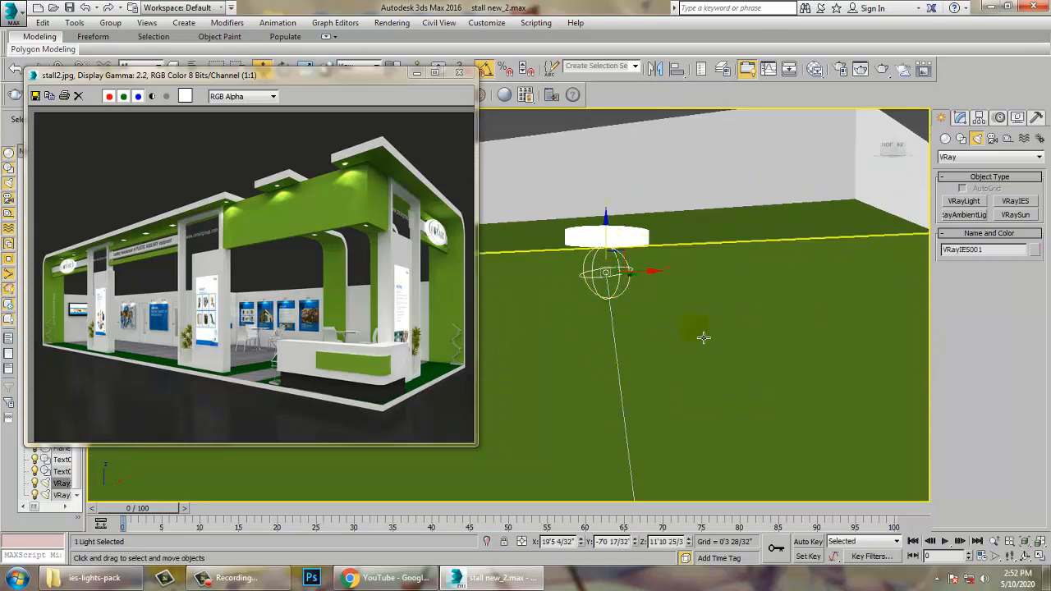
click(959, 118)
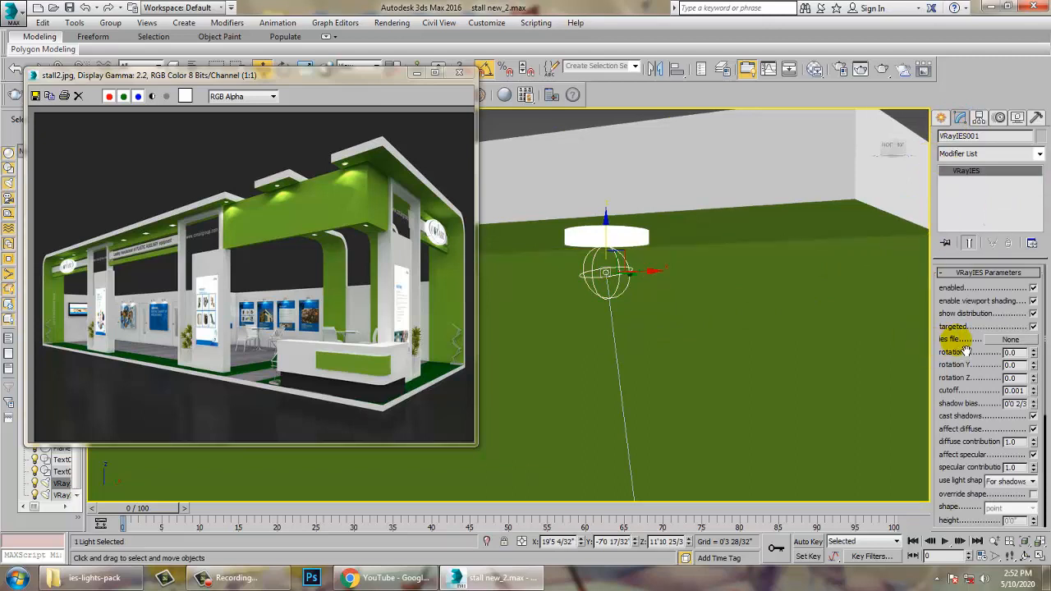
- Start choosing an IES file for the light and browse to the ies-lights-pack folder inside the Desktop's ies folder
click(1012, 340)
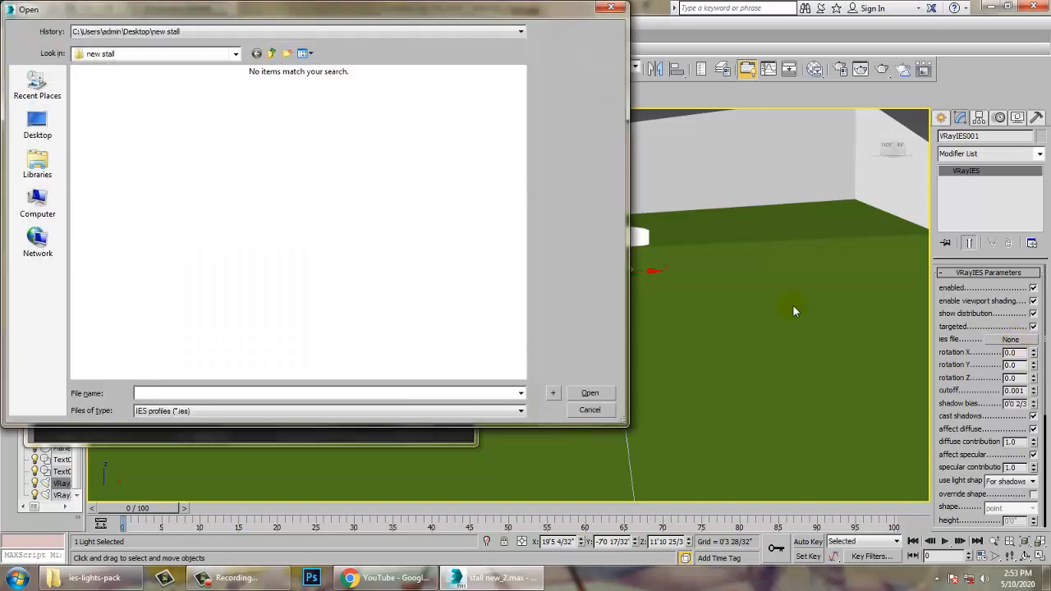
click(38, 125)
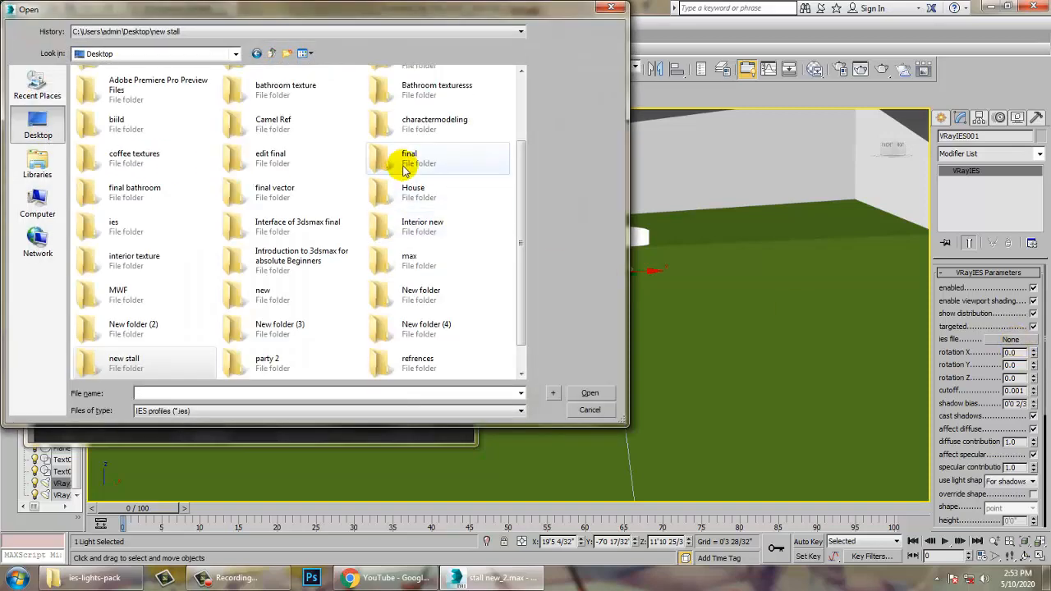
double_click(141, 225)
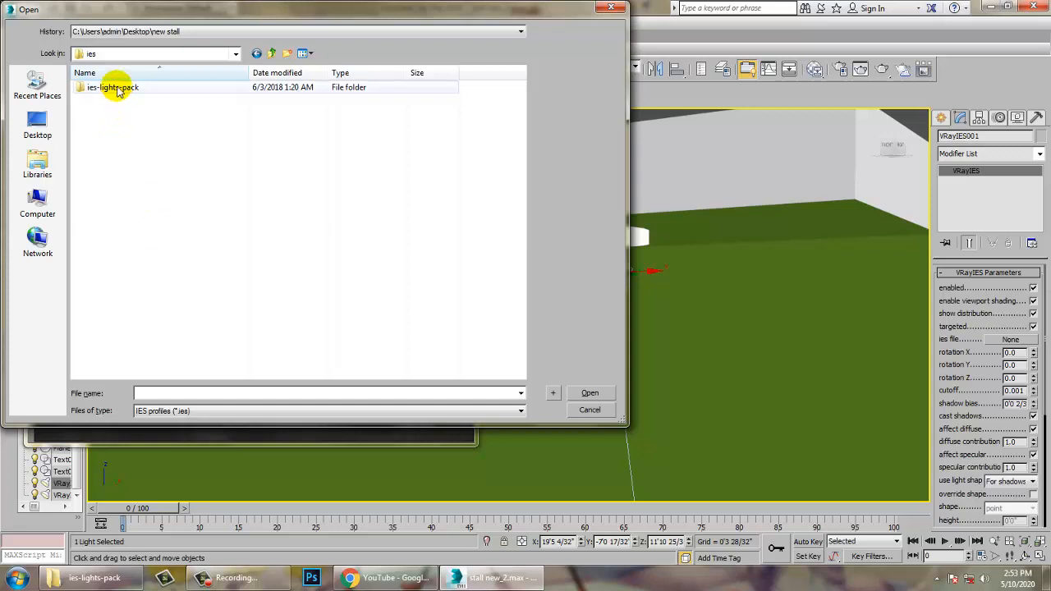
click(117, 92)
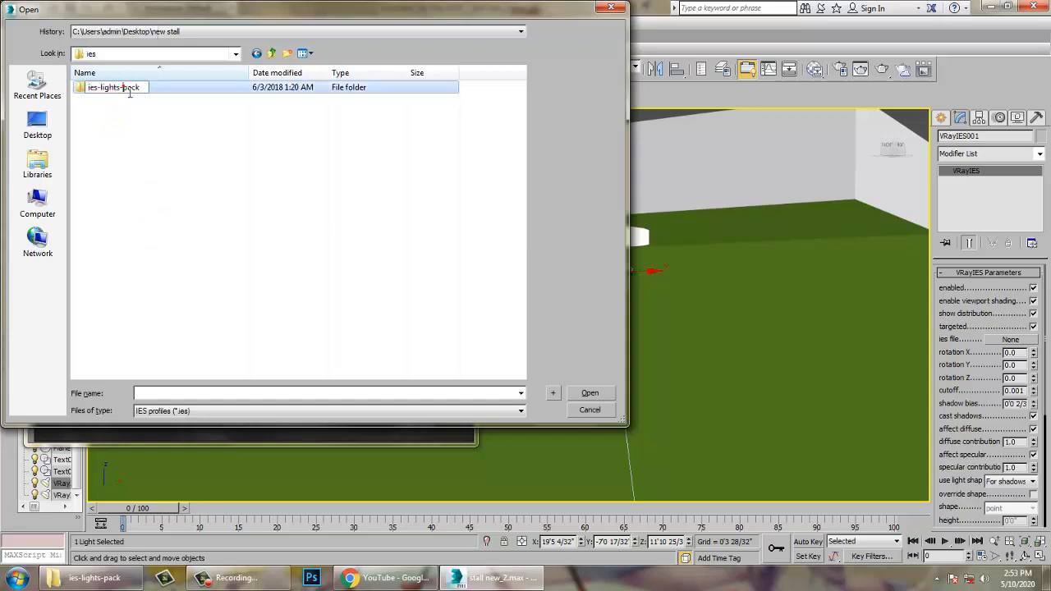
double_click(173, 90)
click(175, 87)
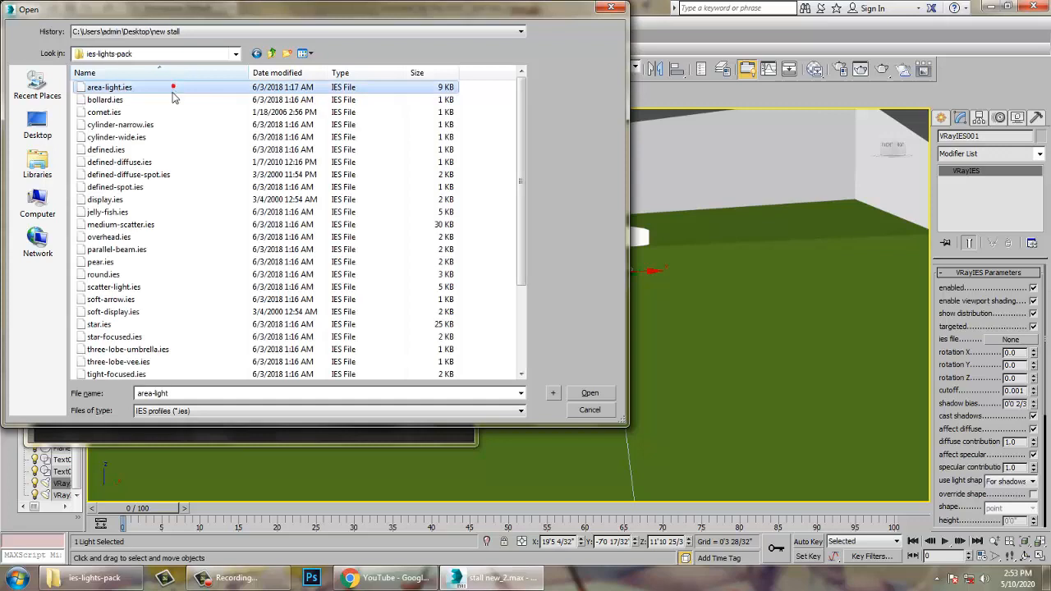
scroll(213, 297, down, 3)
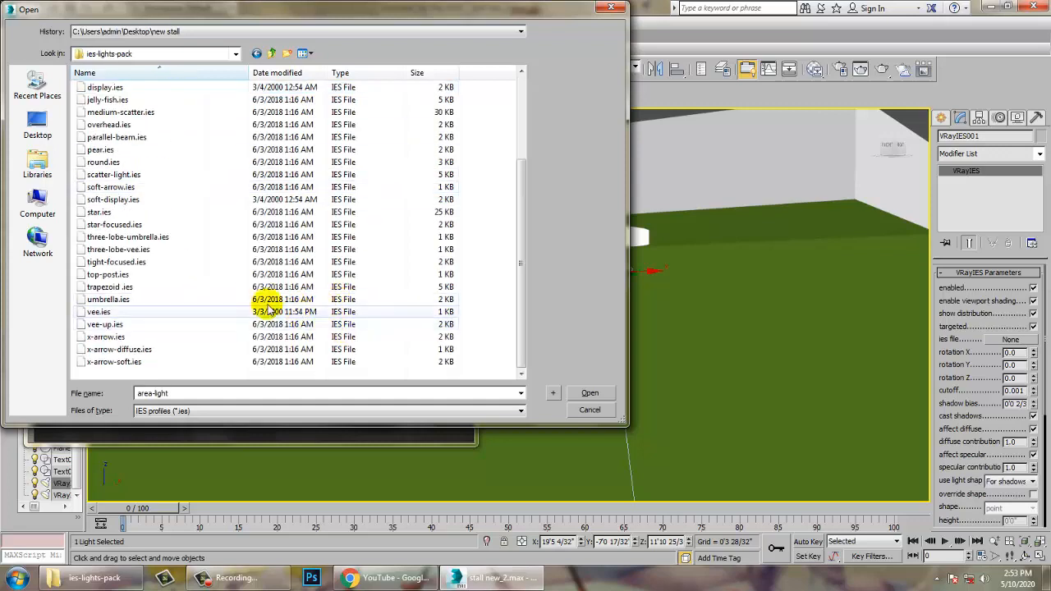
scroll(194, 194, up, 3)
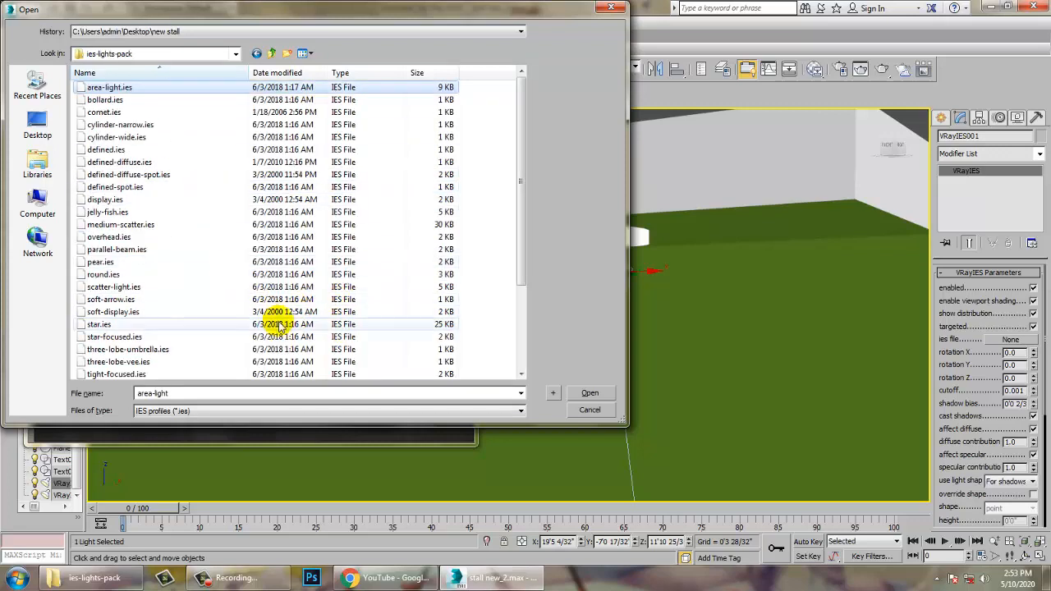
- Switch to the ies-lights-pack window in Windows Explorer and open the area-light preview image
click(95, 579)
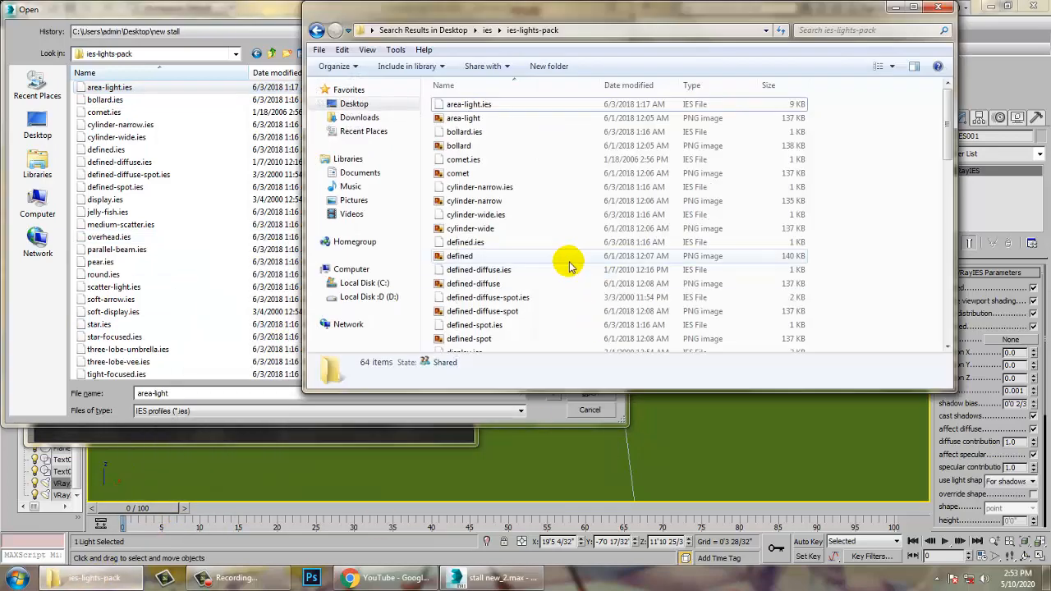
click(520, 256)
scroll(520, 274, down, 8)
scroll(519, 273, up, 8)
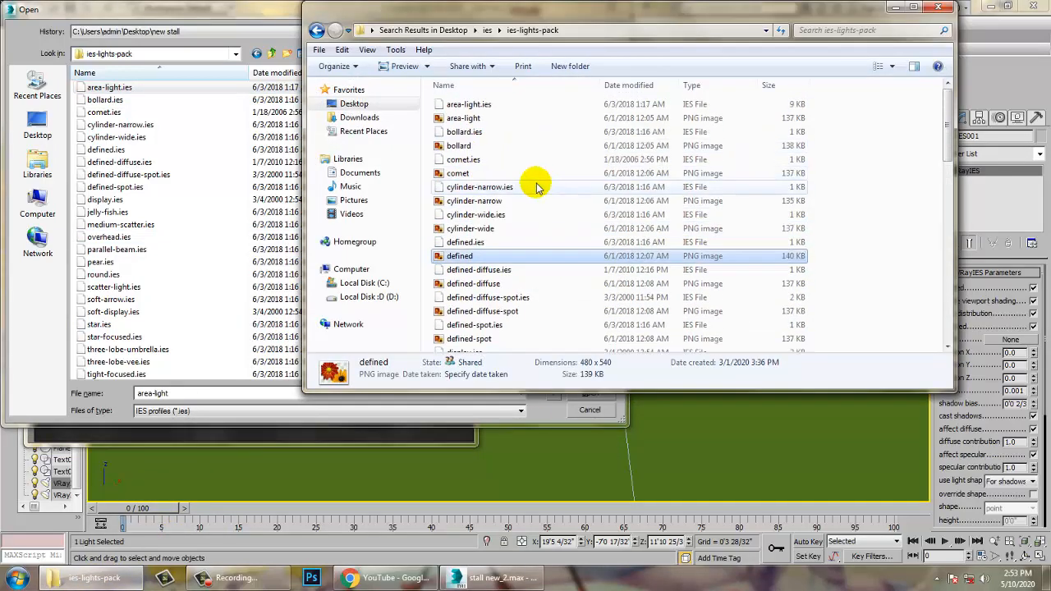
double_click(470, 118)
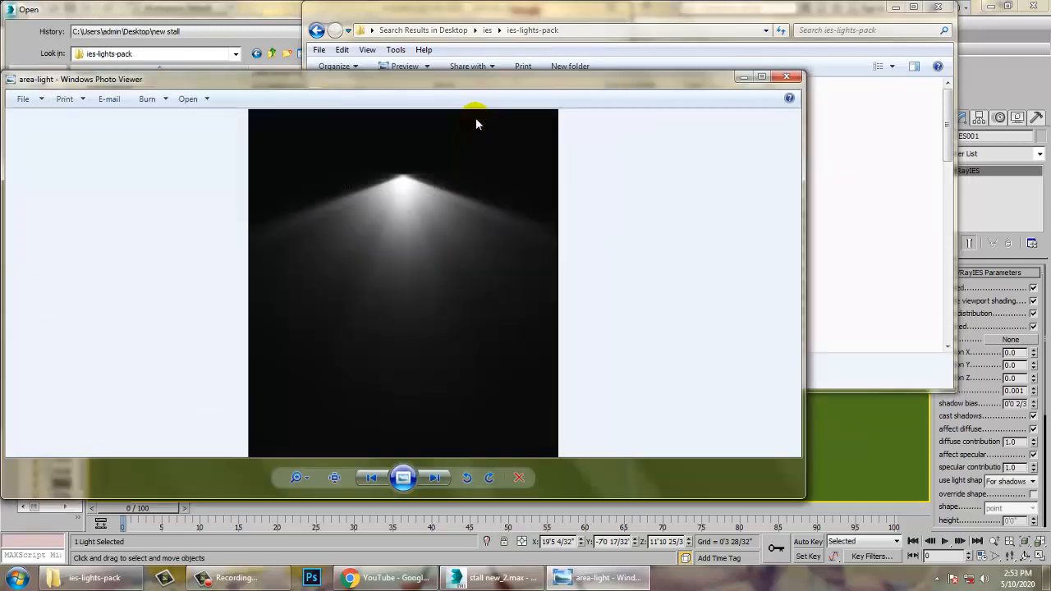
- Examine the preview images in the ies-lights-pack folder and compare the beam shapes of the different IES profiles
key(Right)
key(Right)
key(Right)
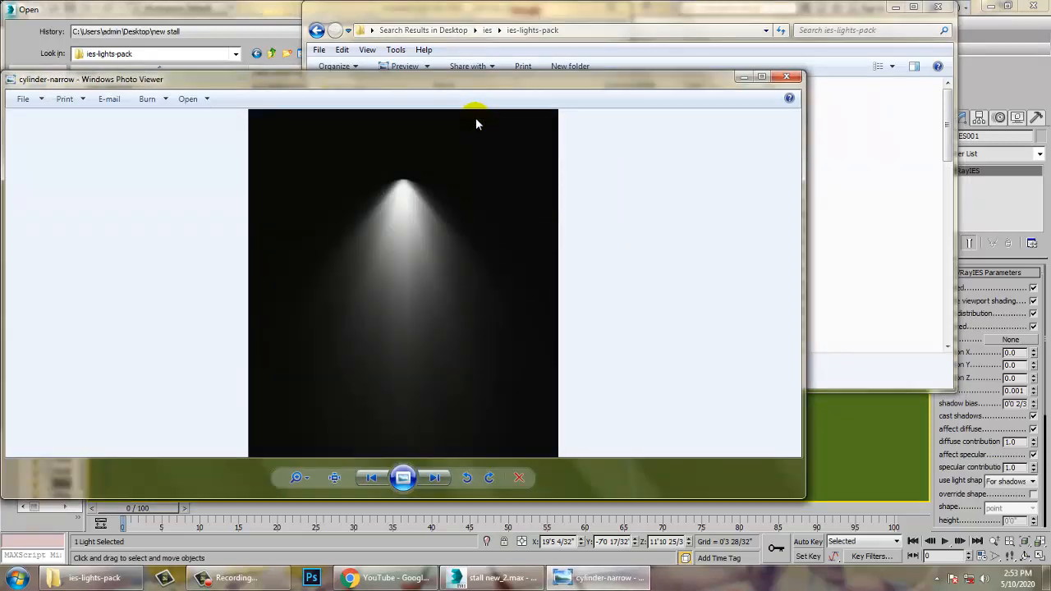
key(Right)
key(Right)
key(Right)
key(Left)
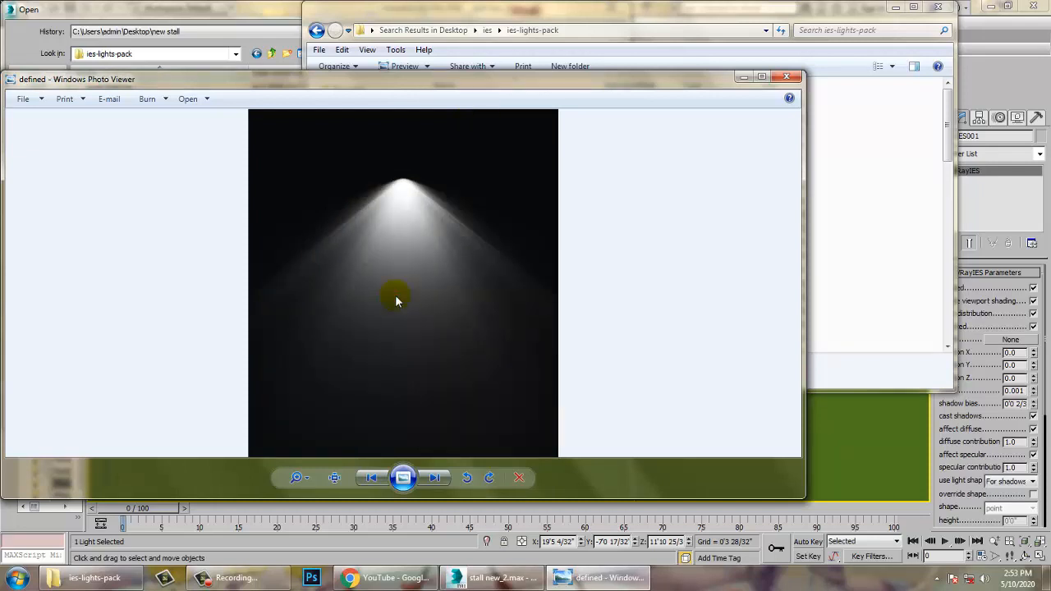
click(436, 482)
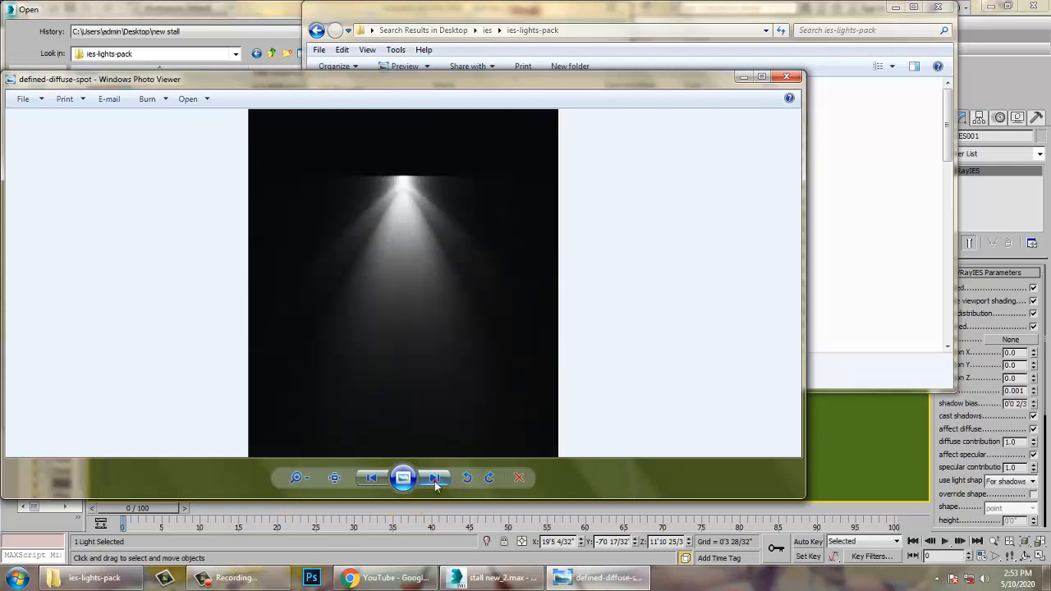
click(435, 482)
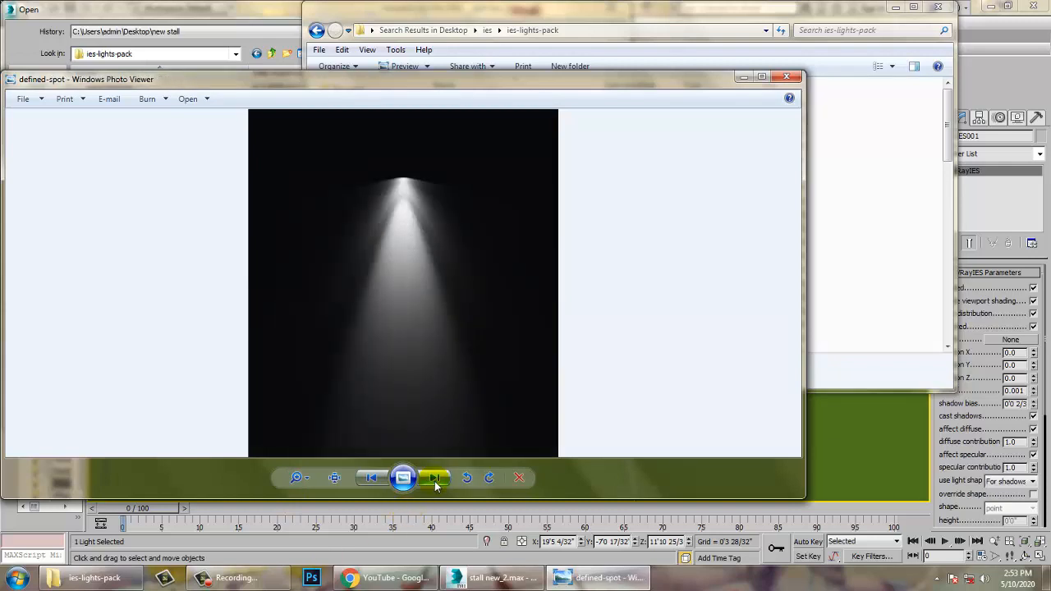
click(436, 482)
key(Right)
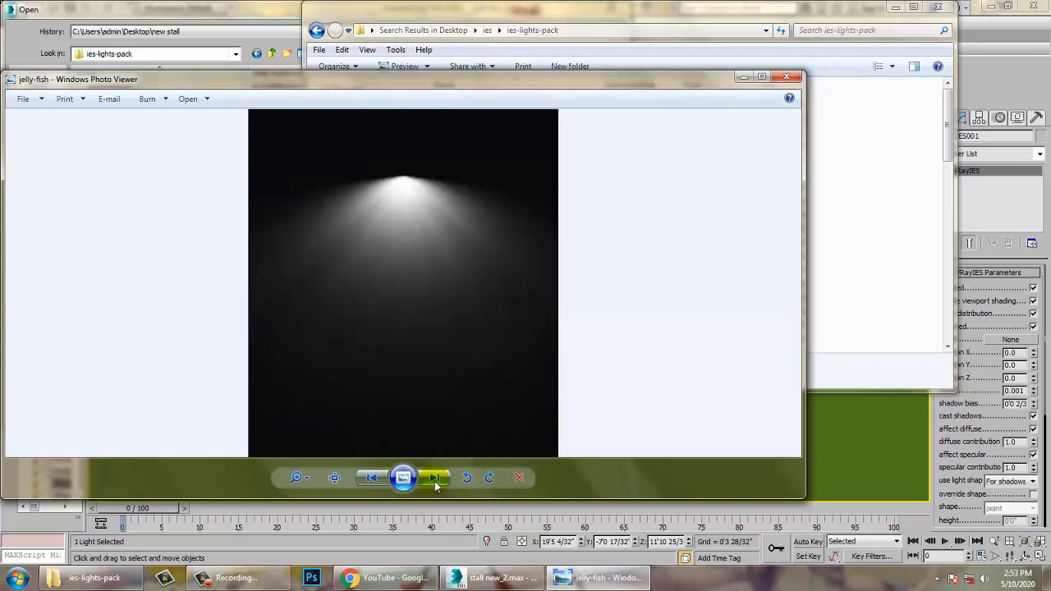
key(Left)
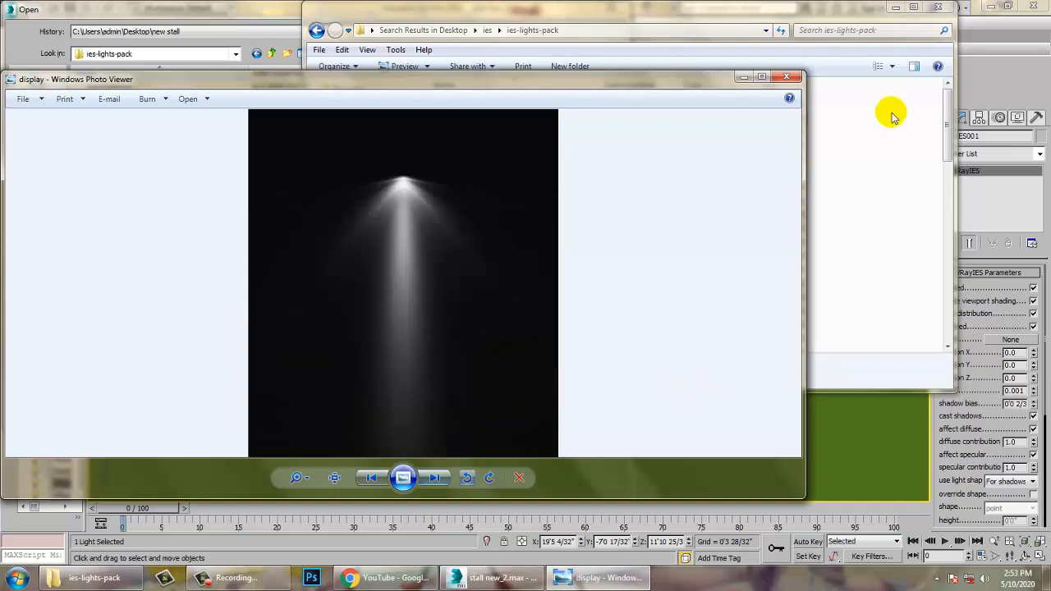
key(Right)
key(Right)
key(Right)
key(Right)
key(Right)
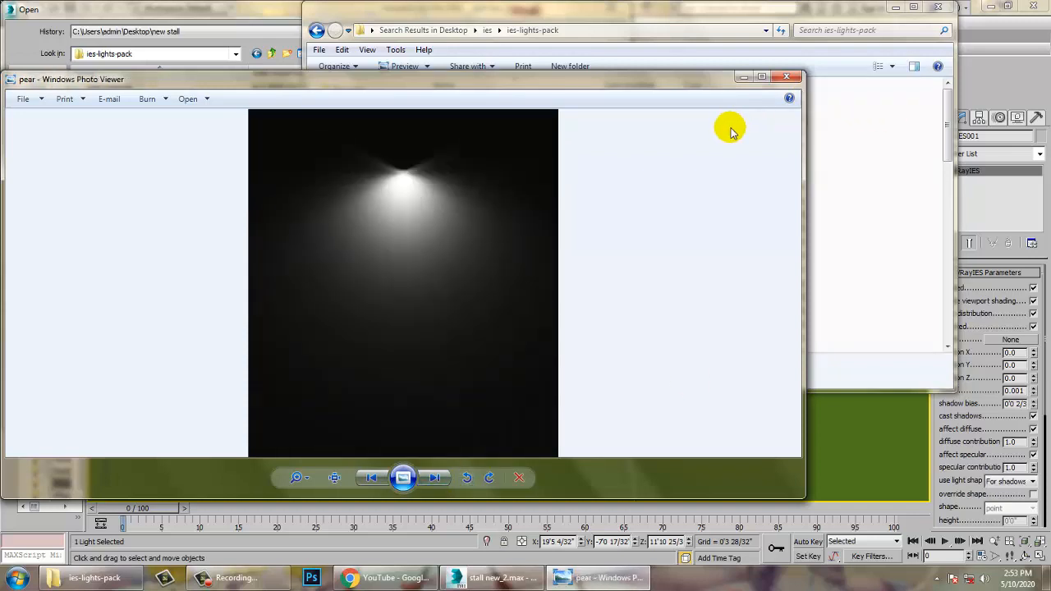
key(Right)
key(Right)
key(Right)
key(Right)
key(Right)
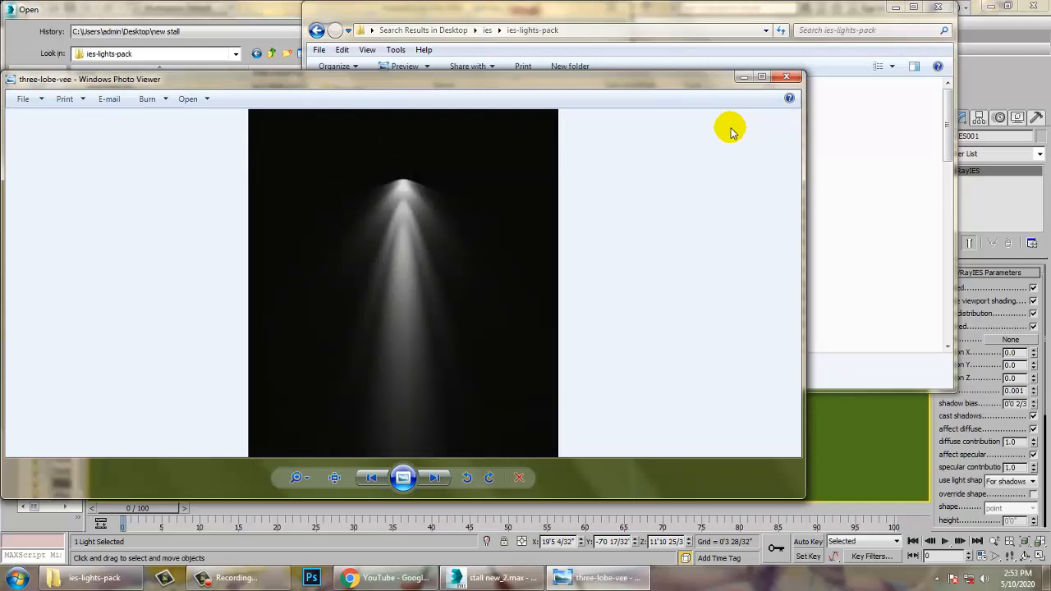
key(Right)
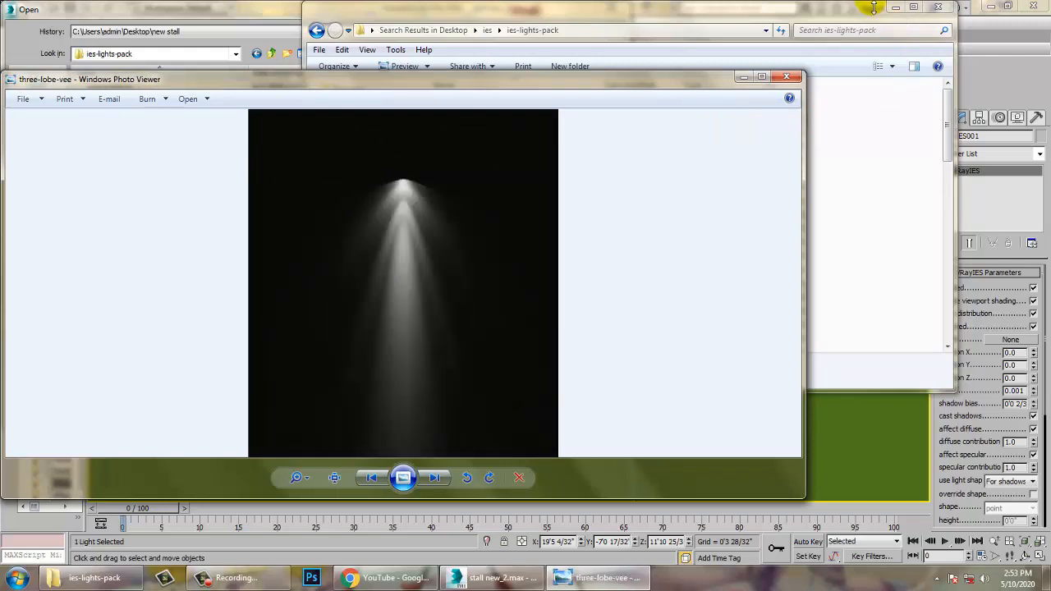
- Close the preview image and the Explorer window, and load three-lobe-vee.ies as the light's IES profile
click(786, 76)
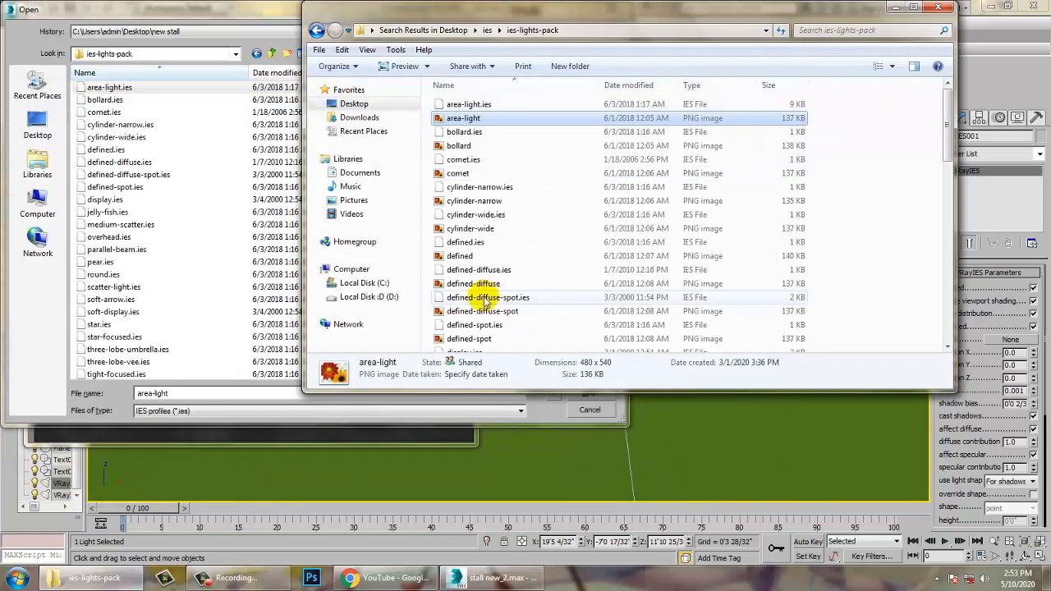
click(938, 7)
click(138, 250)
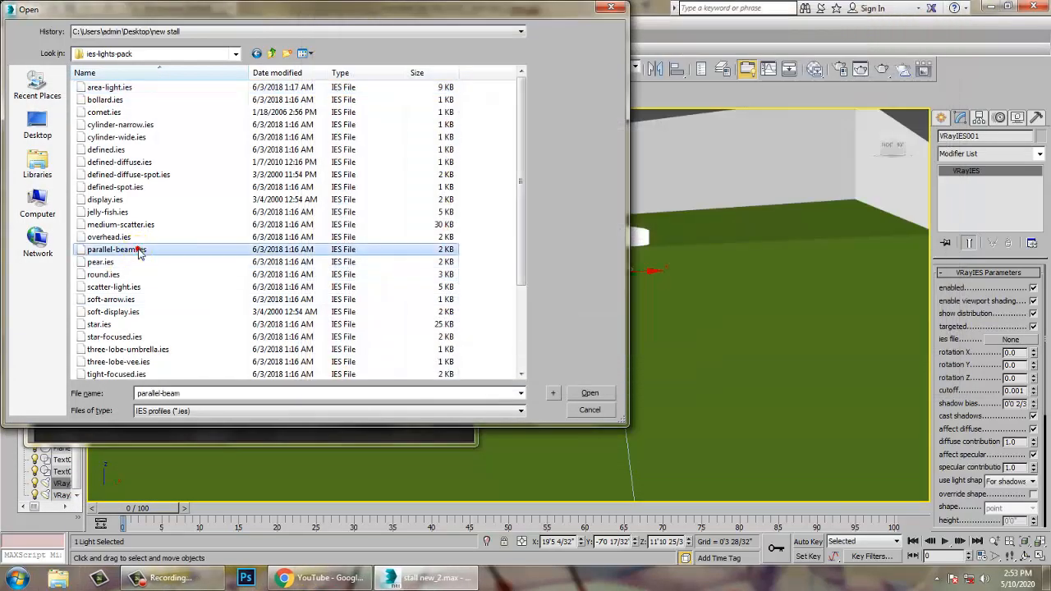
click(136, 362)
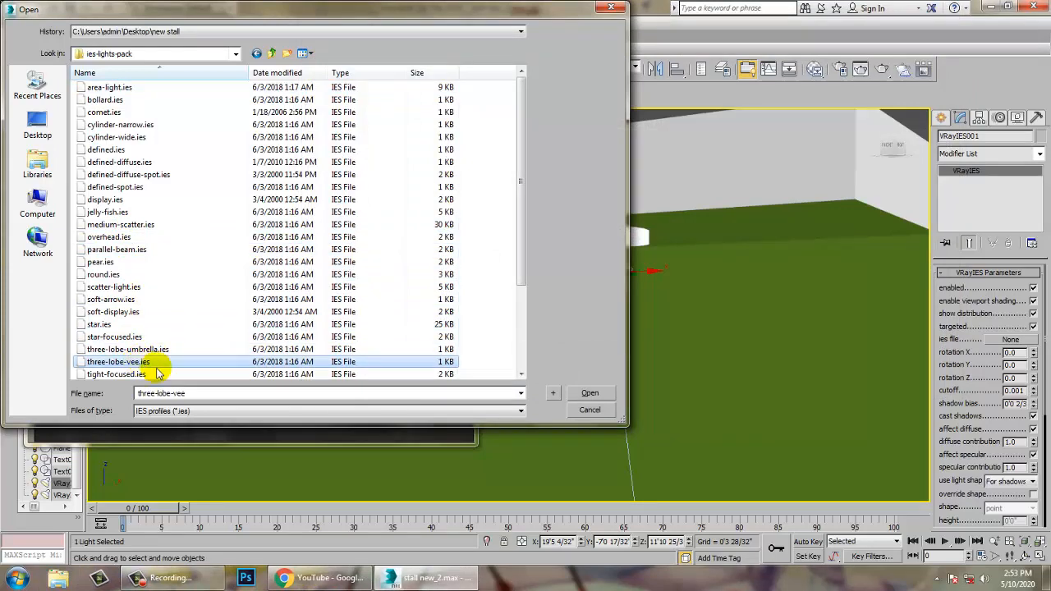
click(589, 393)
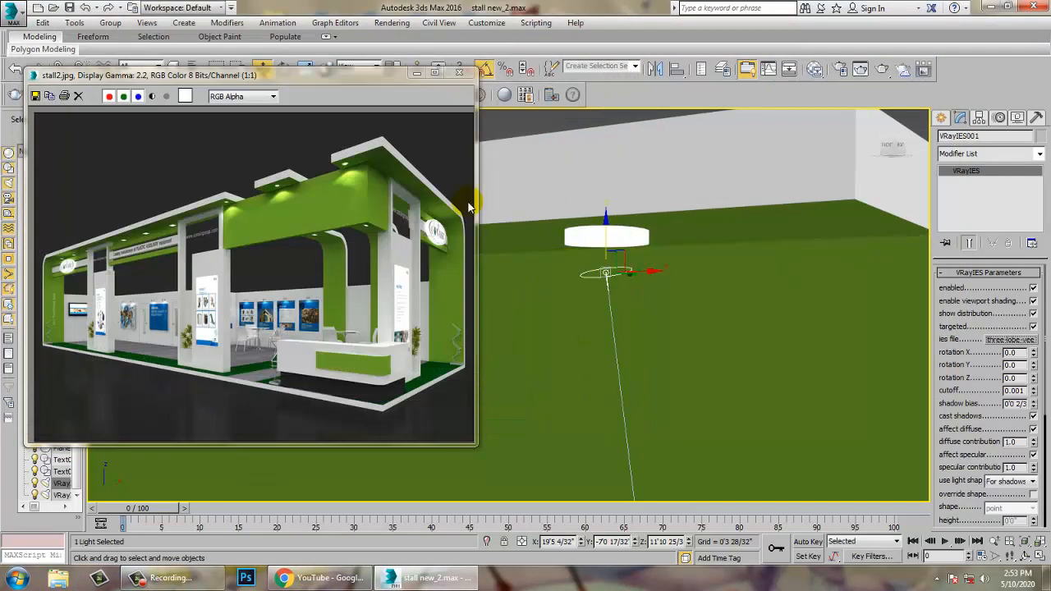
- Move the reference render window clear of the viewport label and switch the perspective view to Realistic shading
drag(321, 76, 276, 206)
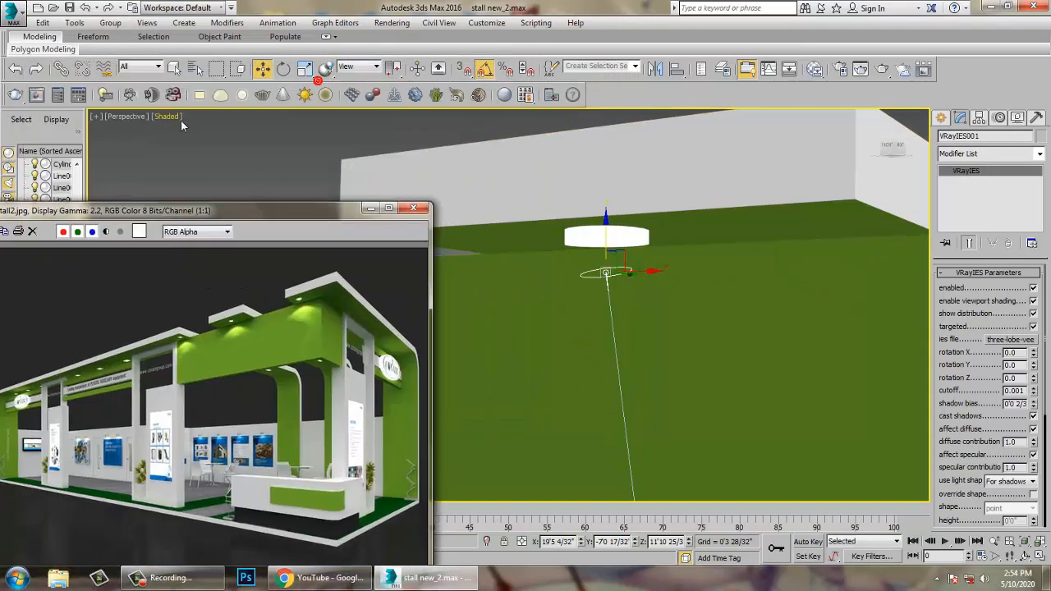
click(171, 116)
click(209, 132)
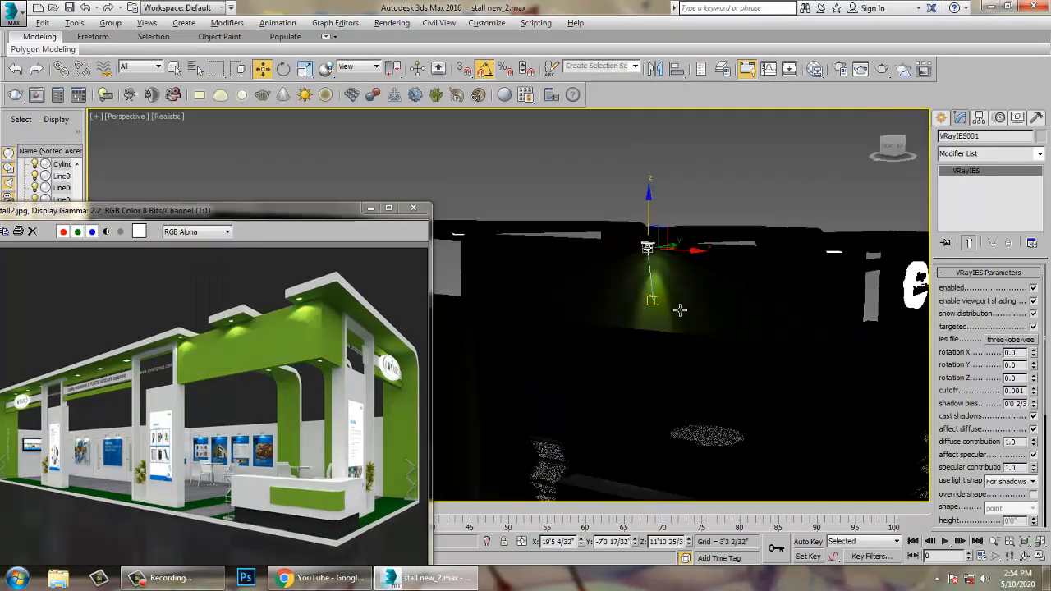
- Raise the IES light on its own to a height of about 12'0", closer to the ceiling fixture's face
alt+middle_drag(680, 311, 662, 295)
scroll(650, 253, up, 3)
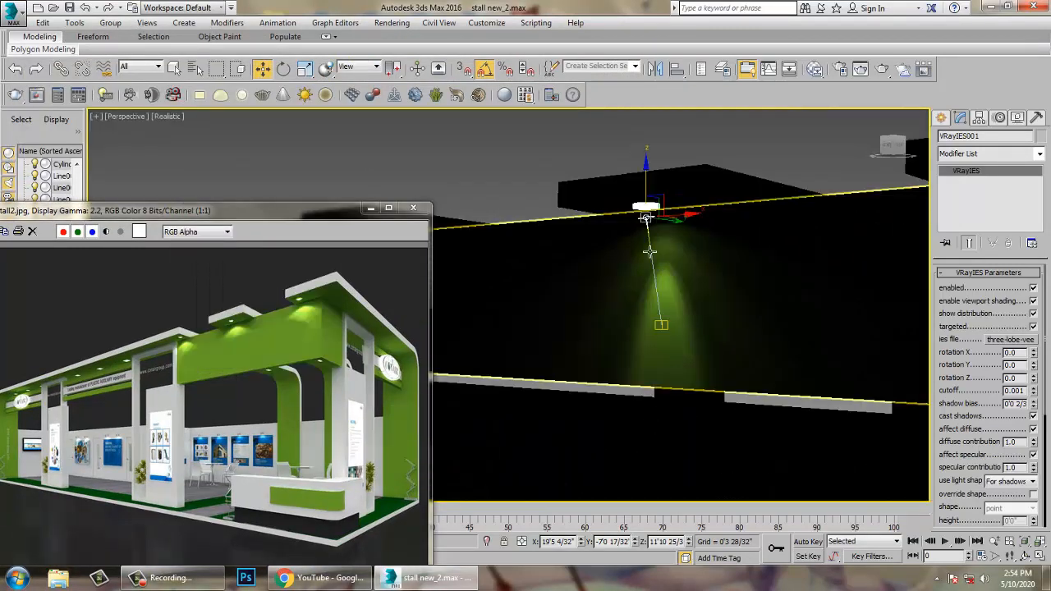
alt+middle_drag(650, 251, 670, 259)
scroll(643, 246, up, 4)
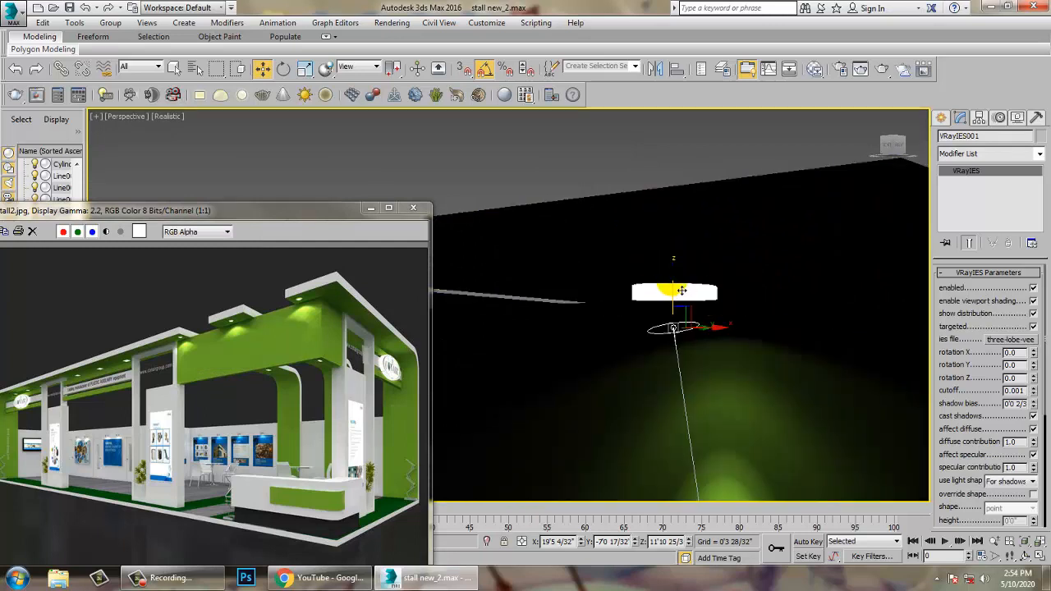
drag(681, 290, 682, 277)
scroll(679, 273, down, 5)
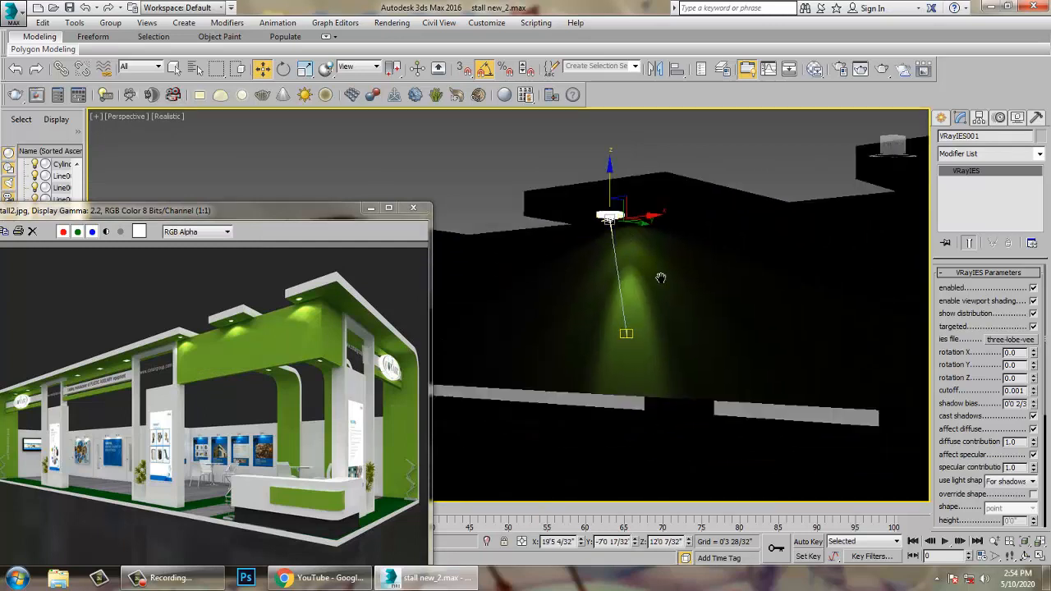
middle_drag(659, 276, 602, 226)
- Set the light's color to a warm beige with red 198, green 176 and blue 148
drag(967, 398, 972, 246)
scroll(1006, 444, down, 3)
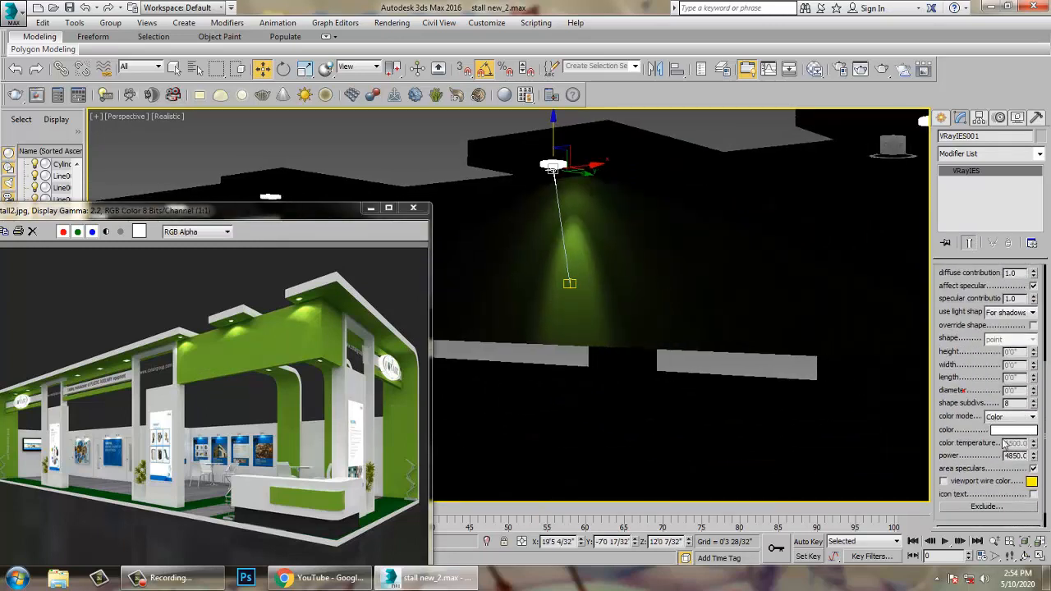
click(1003, 432)
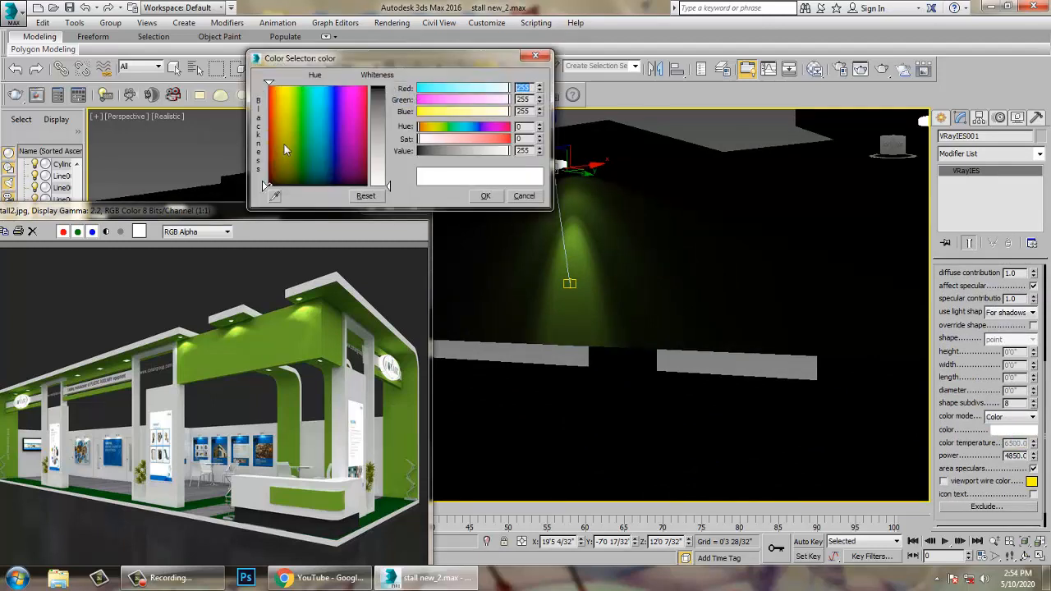
drag(387, 185, 387, 154)
click(485, 195)
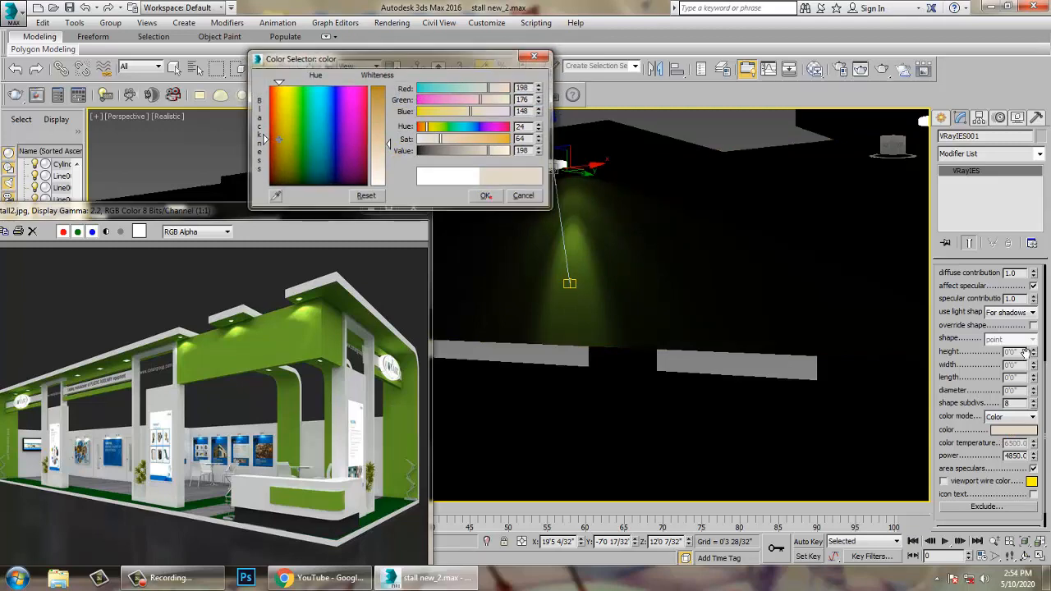
- Increase the IES light's power to about 20224
drag(960, 307, 969, 418)
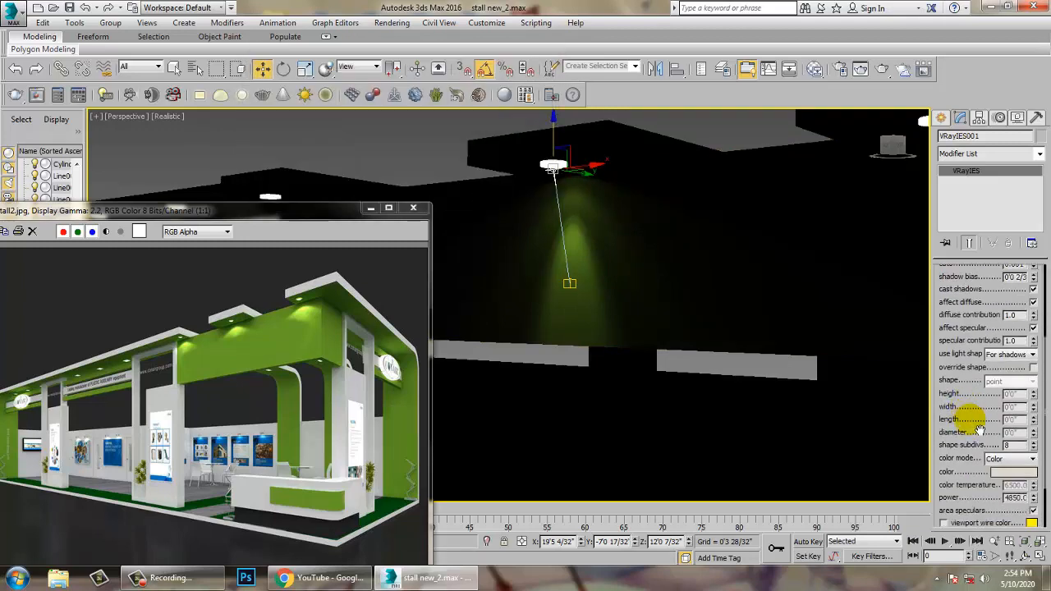
scroll(973, 456, down, 1)
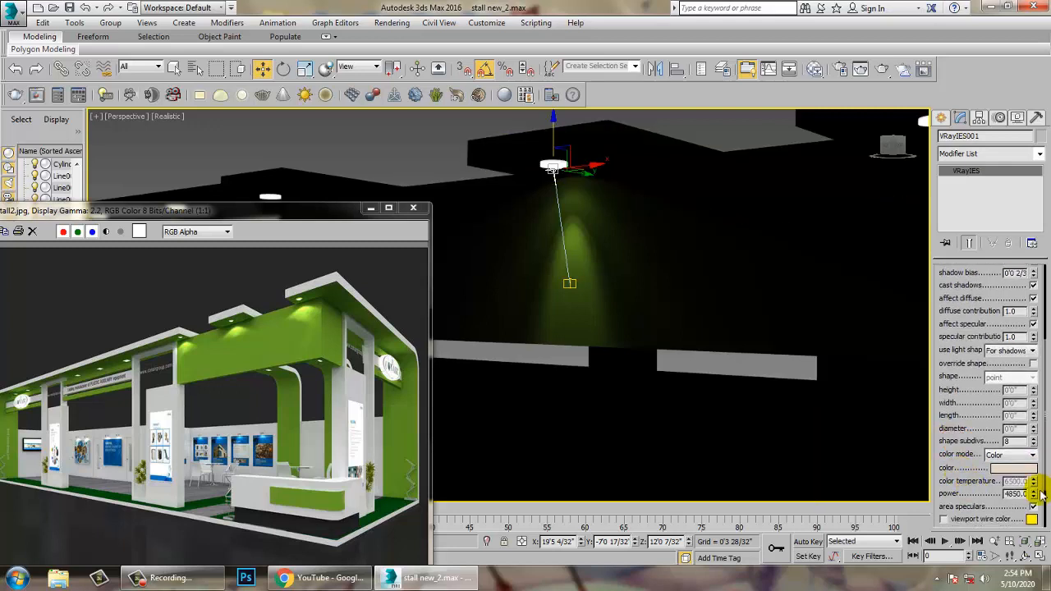
drag(1034, 493, 1035, 491)
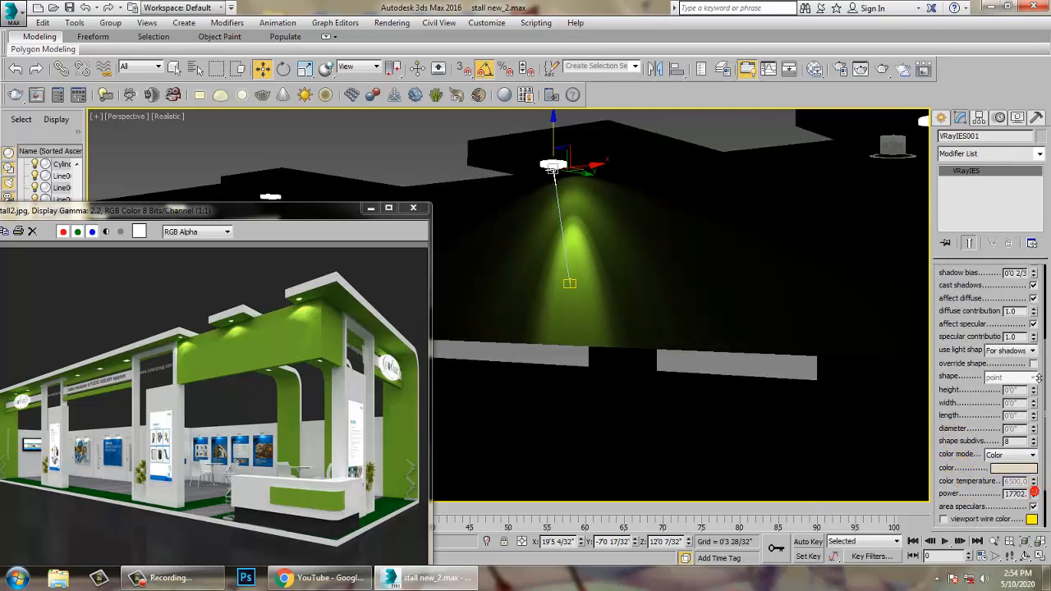
drag(1039, 272, 1033, 282)
- Select the light with its target and clone the pair about 7'1" along X, beneath the fixture of the corner canopy
alt+middle_drag(737, 219, 748, 249)
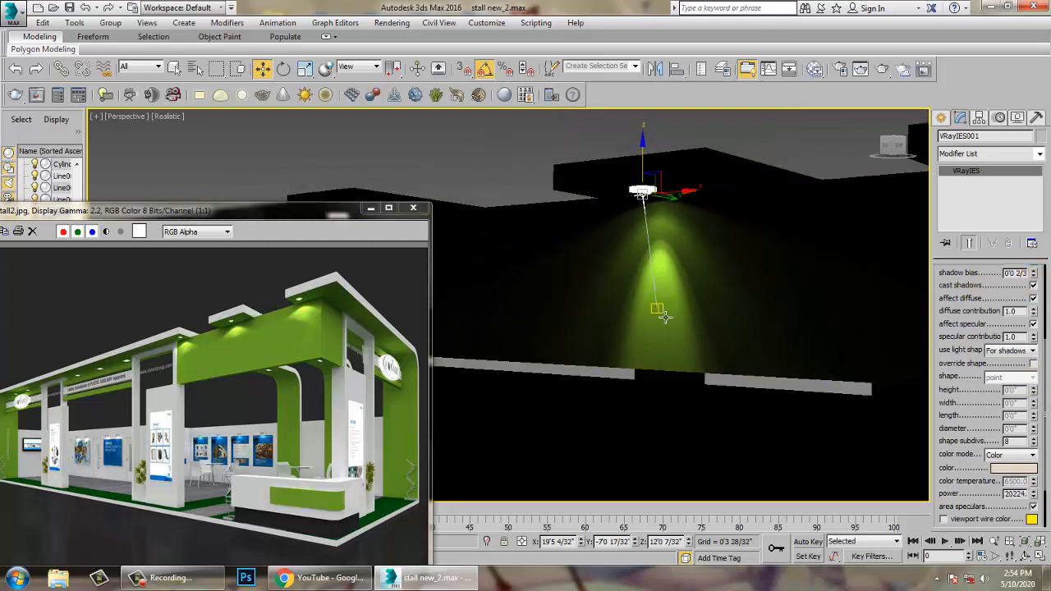
ctrl+click(666, 316)
scroll(622, 286, down, 5)
alt+middle_drag(621, 287, 643, 287)
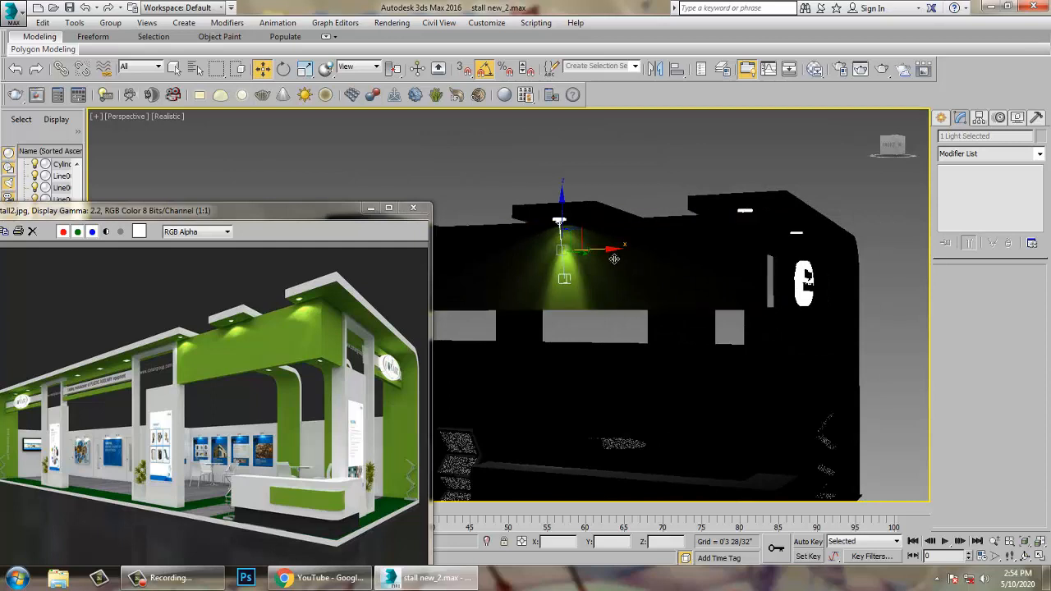
shift+drag(614, 260, 797, 266)
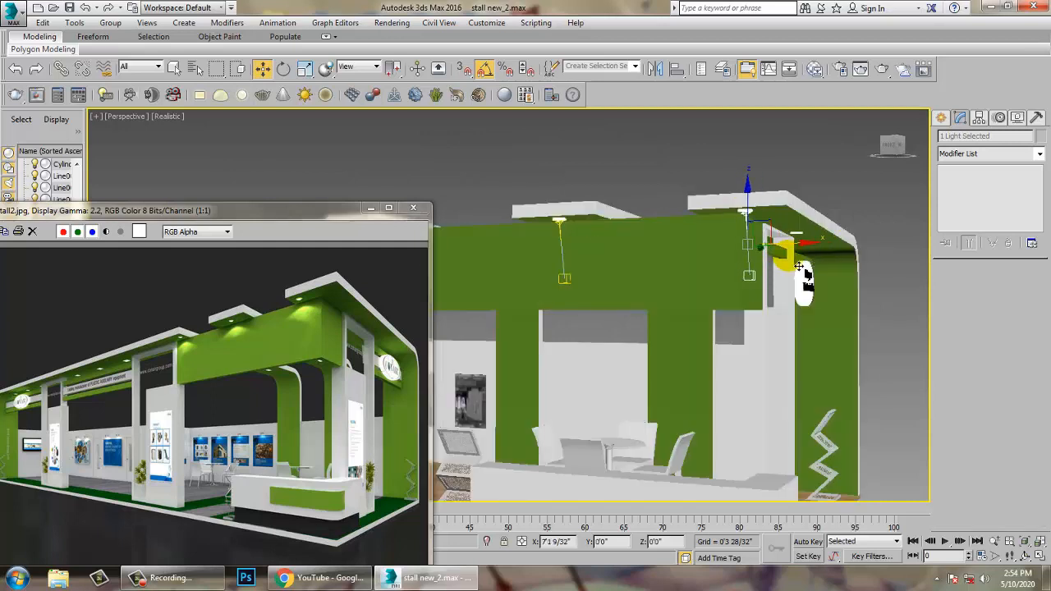
click(468, 341)
- Clone the corner light and target as one copy and position it under the fixture where the green fascia meets the white column frame
middle_drag(509, 308, 671, 318)
middle_drag(859, 282, 749, 300)
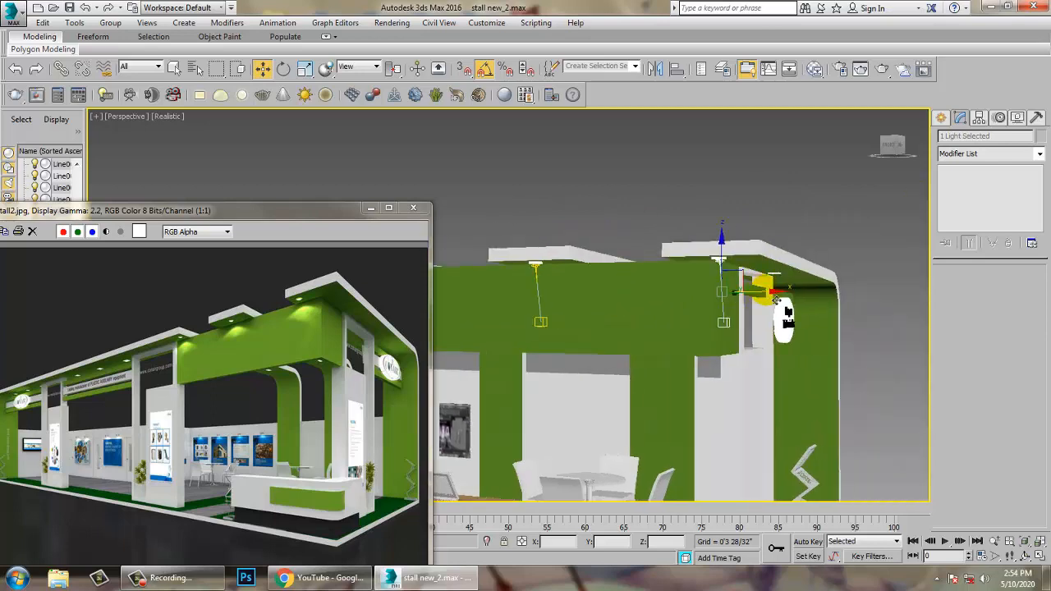
shift+drag(777, 295, 490, 298)
click(528, 342)
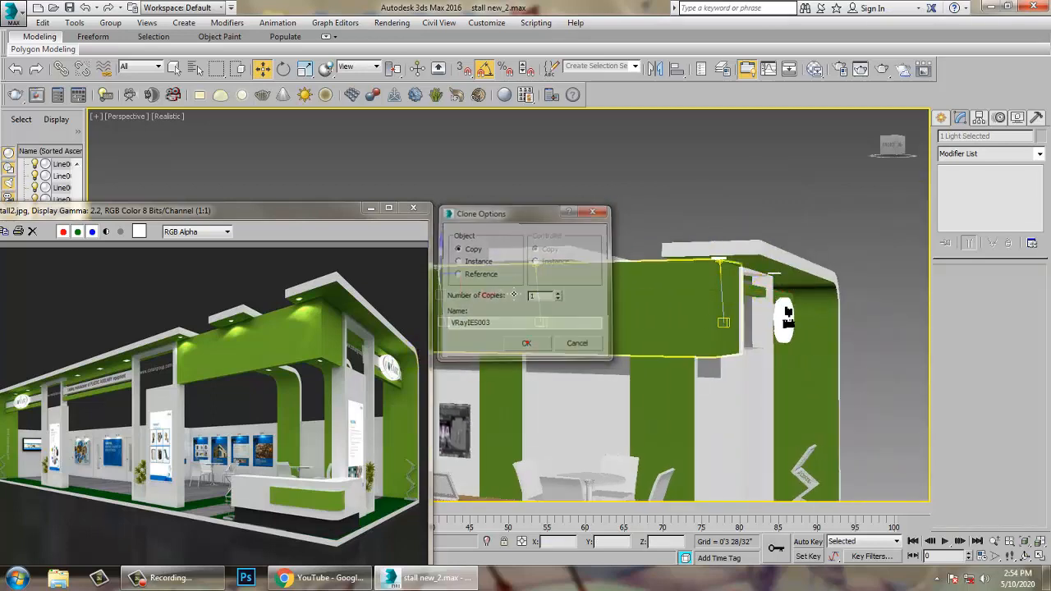
mouse_move(514, 295)
middle_down()
mouse_move(638, 279)
mouse_move(643, 268)
mouse_move(610, 295)
middle_up()
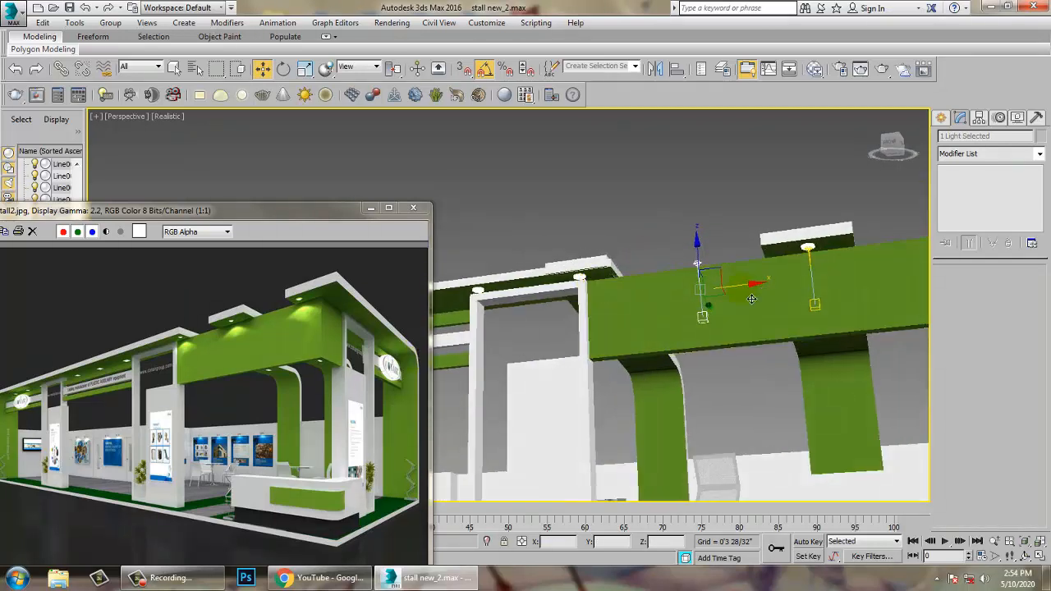
drag(743, 295, 630, 296)
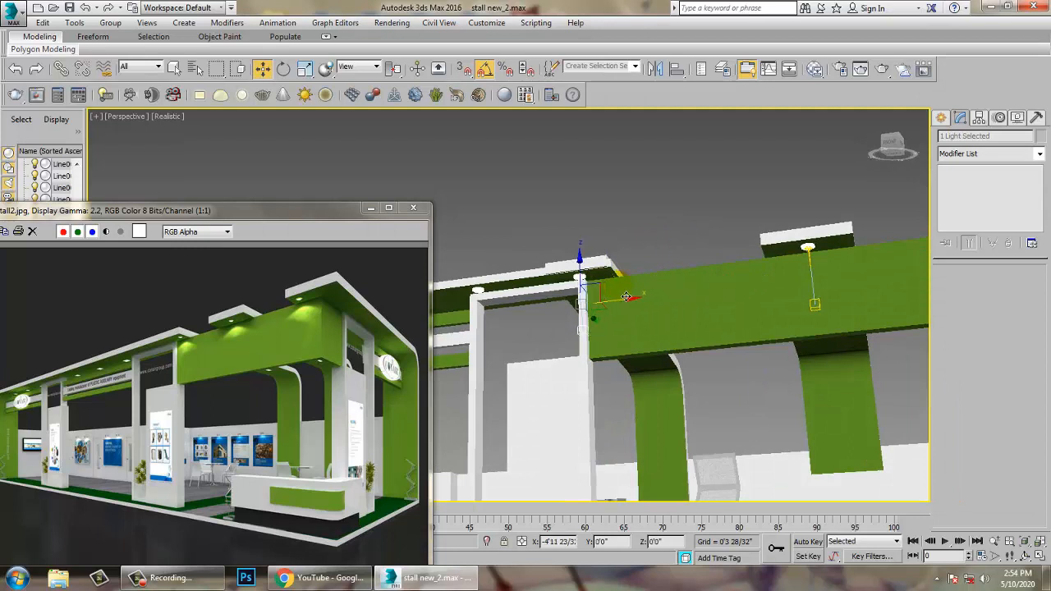
- Clone that light and target as one copy to the first fixture under the long canopy beyond the white column frame
middle_drag(562, 316, 739, 317)
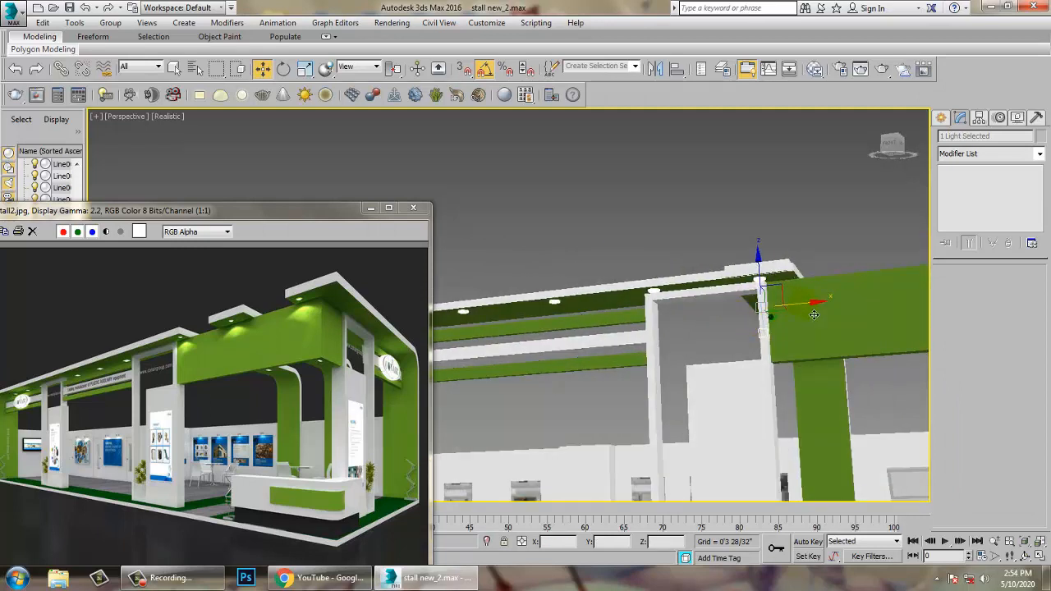
drag(815, 314, 600, 338)
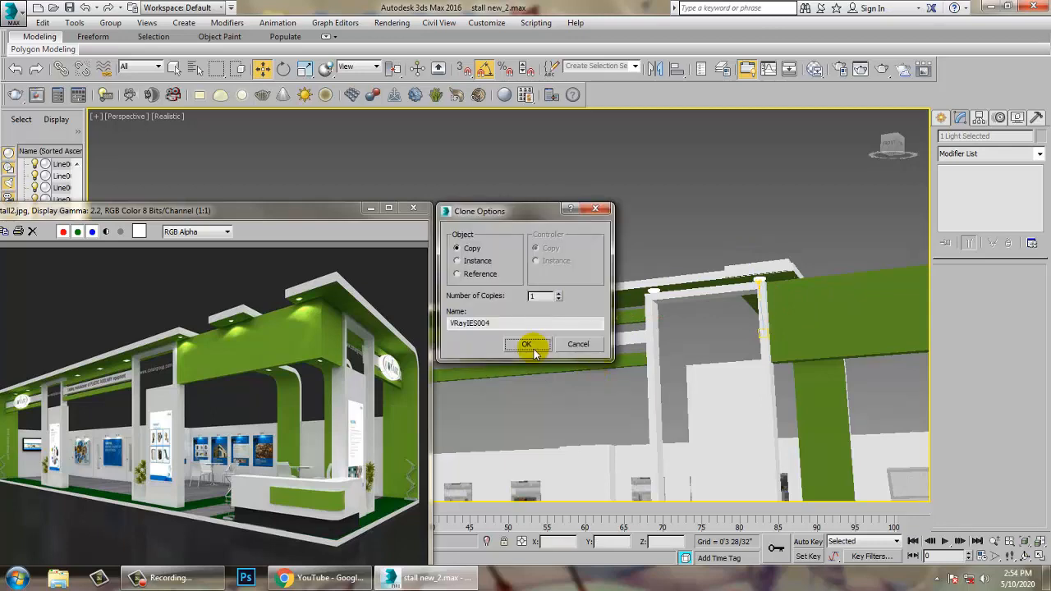
click(533, 348)
- Clone the light and its target as one copy beneath the next fixture along the long canopy
middle_drag(538, 347, 692, 317)
mouse_move(691, 316)
alt+middle_down()
mouse_move(698, 348)
mouse_move(725, 300)
alt+middle_up()
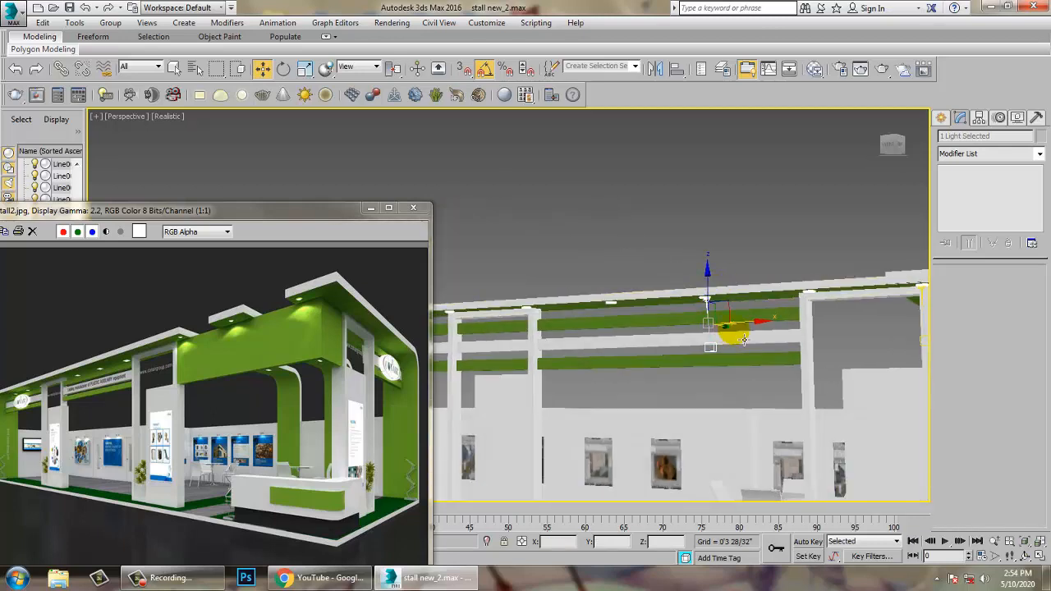
shift+drag(753, 322, 650, 342)
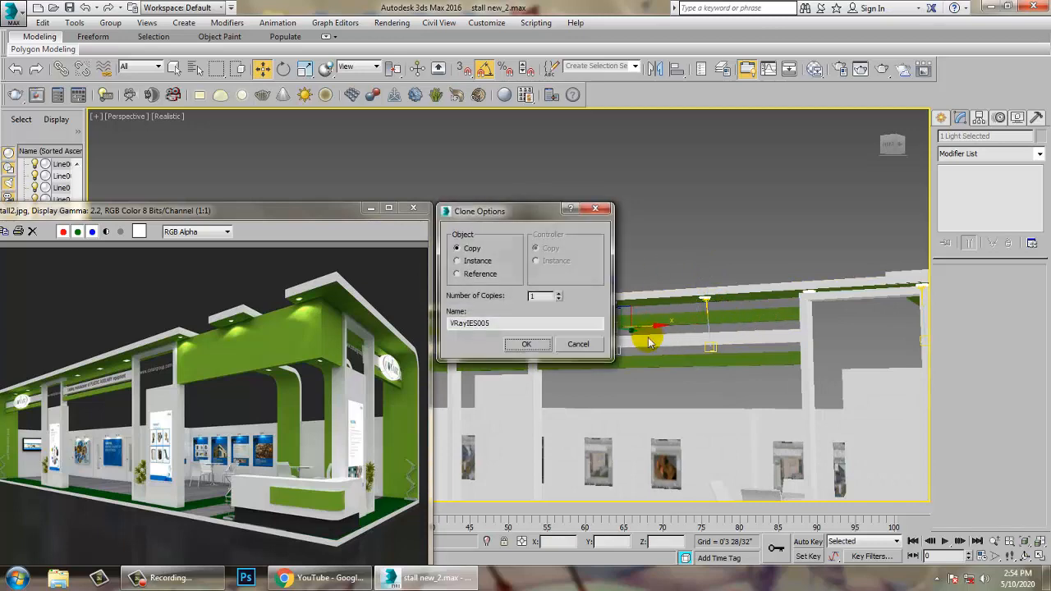
click(521, 348)
- Clone the light and target as one copy beneath the fixture at the near post of the next white column frame
mouse_move(520, 355)
alt+middle_down()
mouse_move(716, 326)
mouse_move(789, 350)
alt+middle_up()
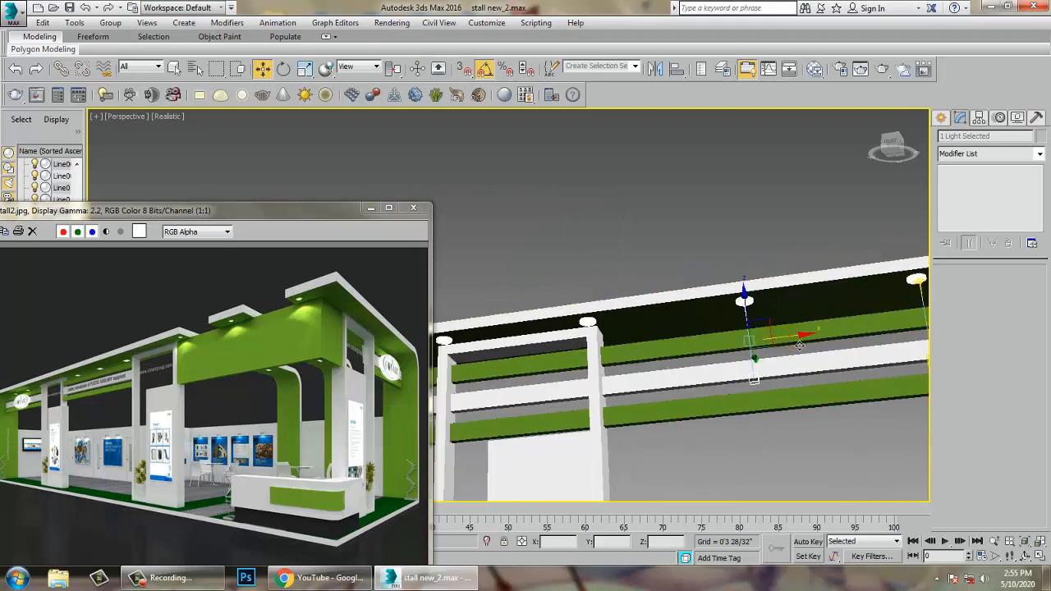
mouse_move(799, 345)
mouse_down()
mouse_move(674, 361)
mouse_move(642, 377)
mouse_move(549, 375)
mouse_up()
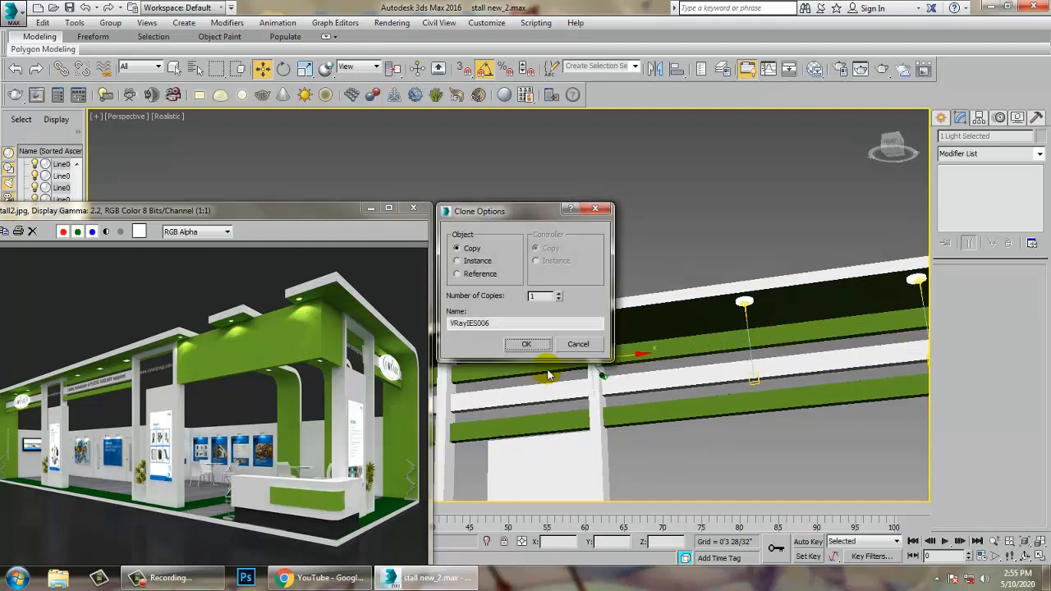
click(530, 343)
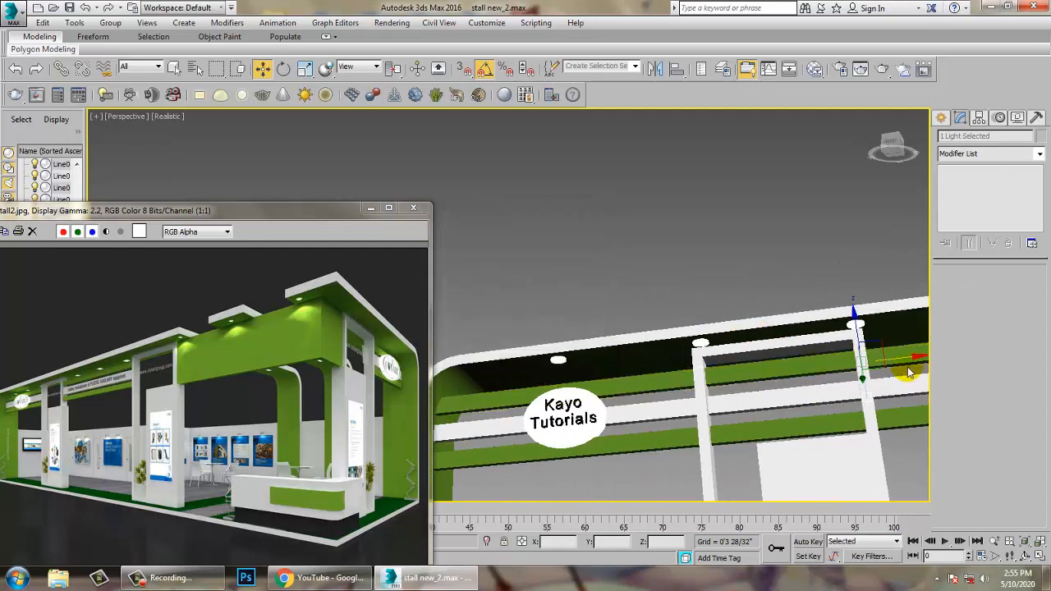
- Clone the light and target beneath the fixture at that frame's far post, and again beneath the fixture above the Kayo Tutorials sign
drag(914, 370, 622, 403)
click(530, 343)
click(523, 347)
scroll(526, 346, down, 5)
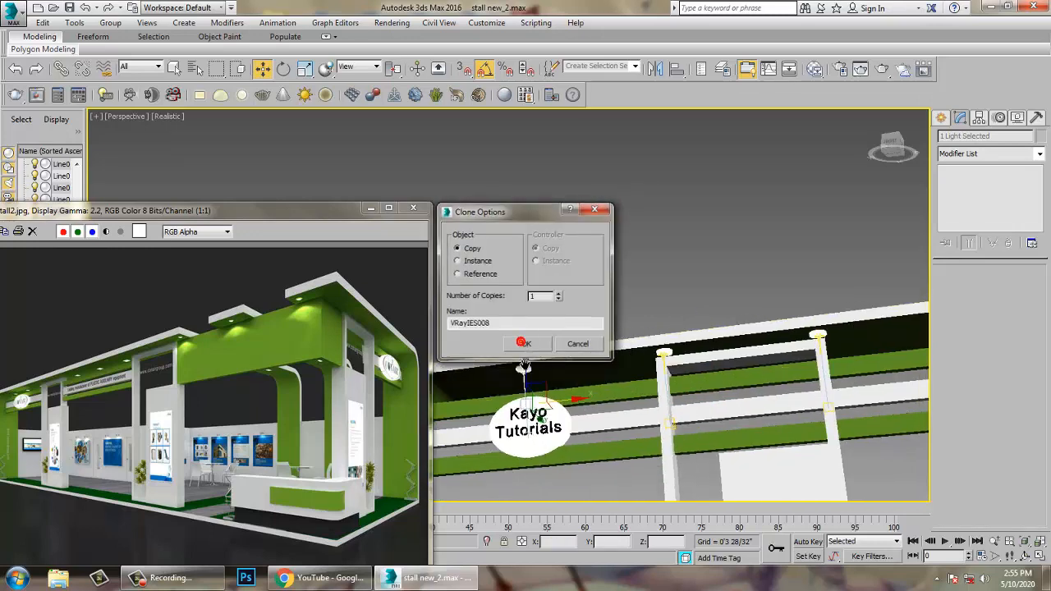
- Review the cloned spotlights along the whole front of the stall
alt+middle_drag(836, 373, 702, 343)
scroll(703, 341, down, 5)
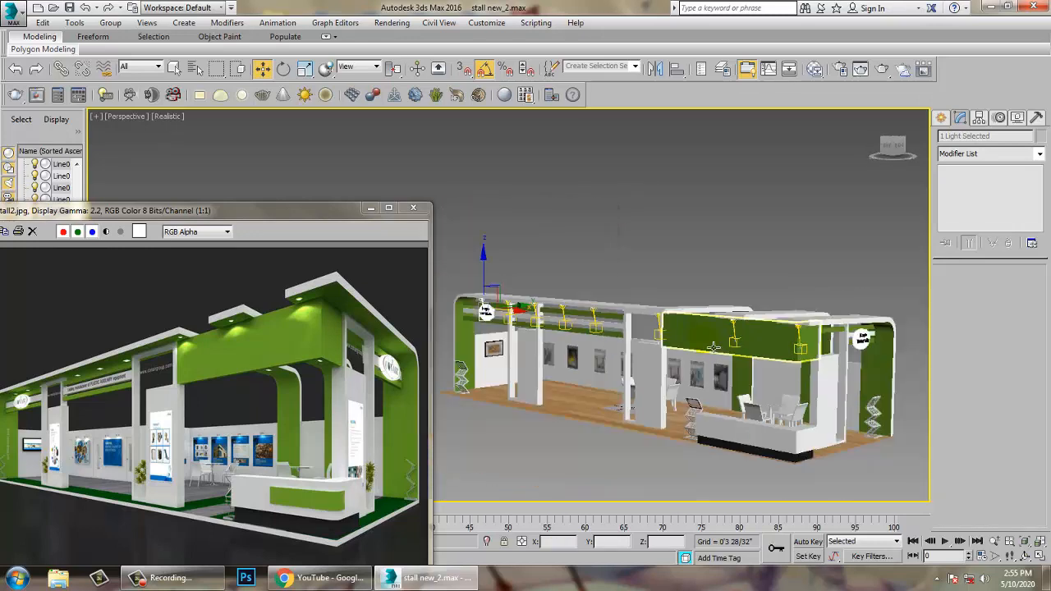
alt+middle_drag(743, 312, 712, 302)
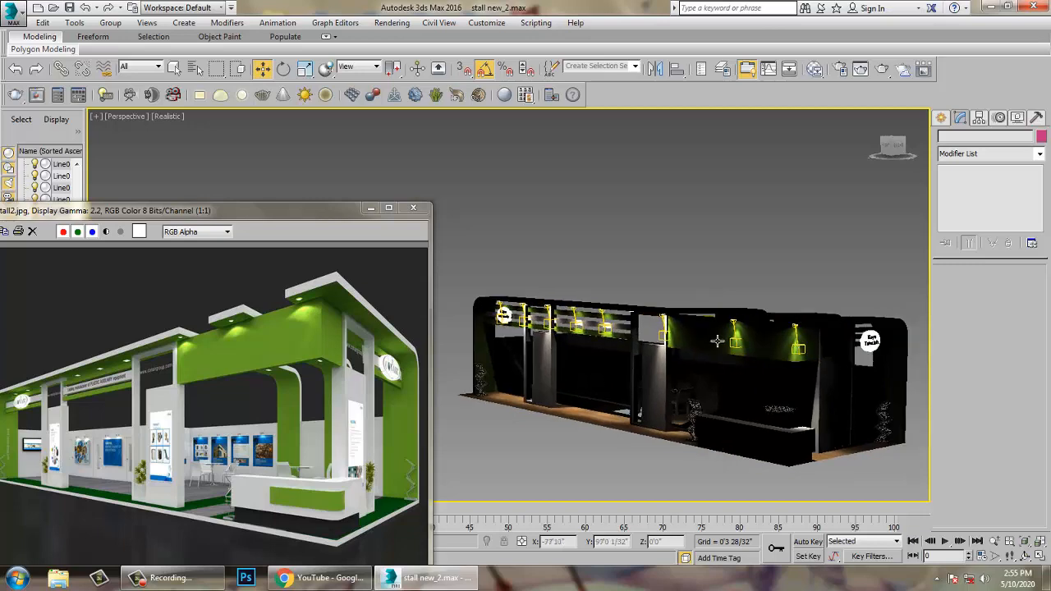
scroll(721, 343, up, 10)
scroll(665, 341, down, 10)
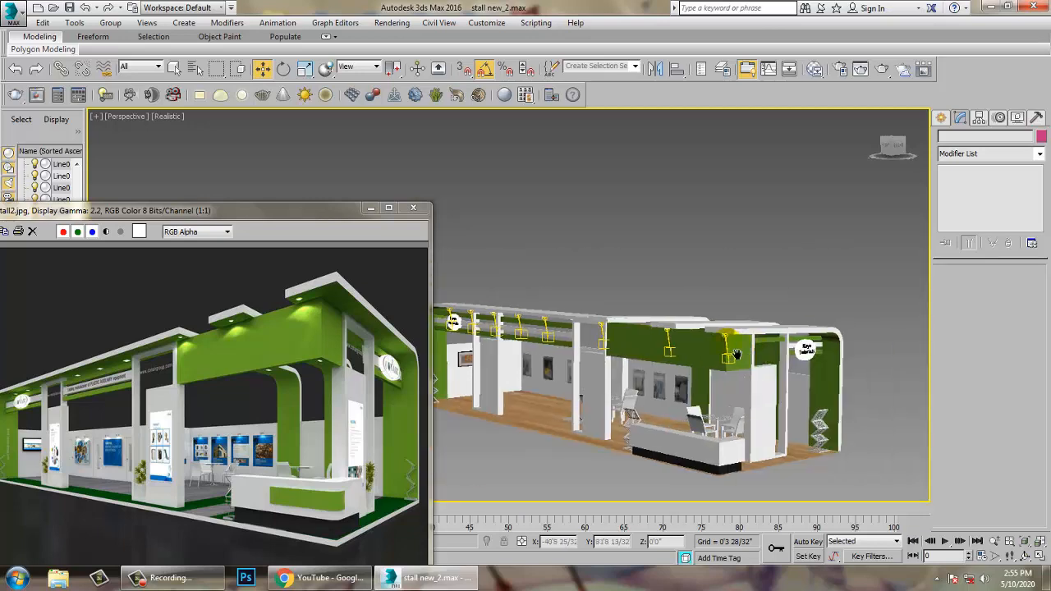
alt+middle_drag(686, 349, 643, 293)
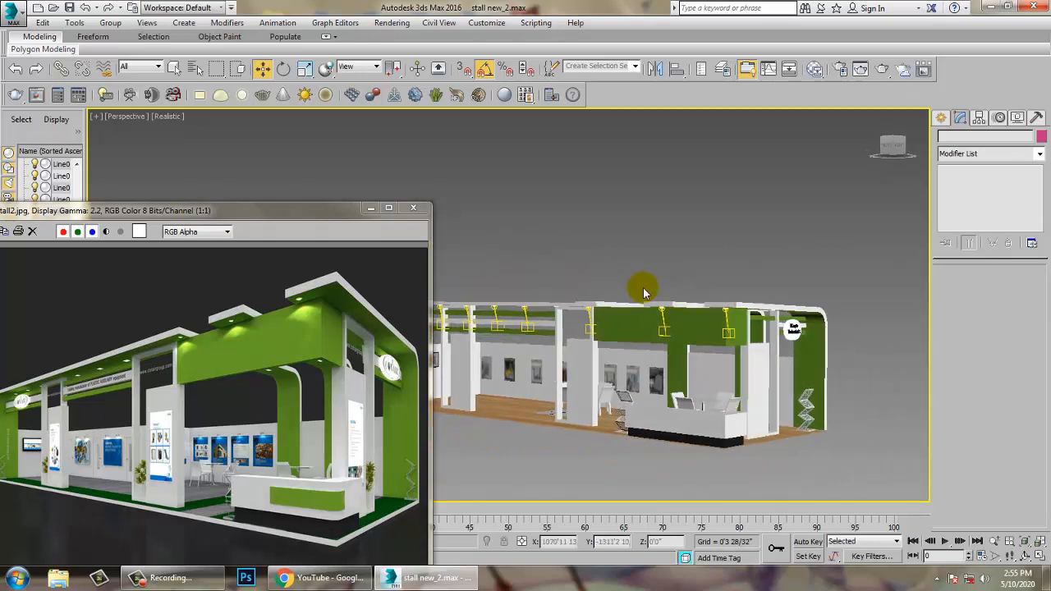
- Clone the IES light and target at the middle of the green fascia as one copy, moved along Y towards the stall's interior in the Top view
click(672, 320)
scroll(683, 345, up, 3)
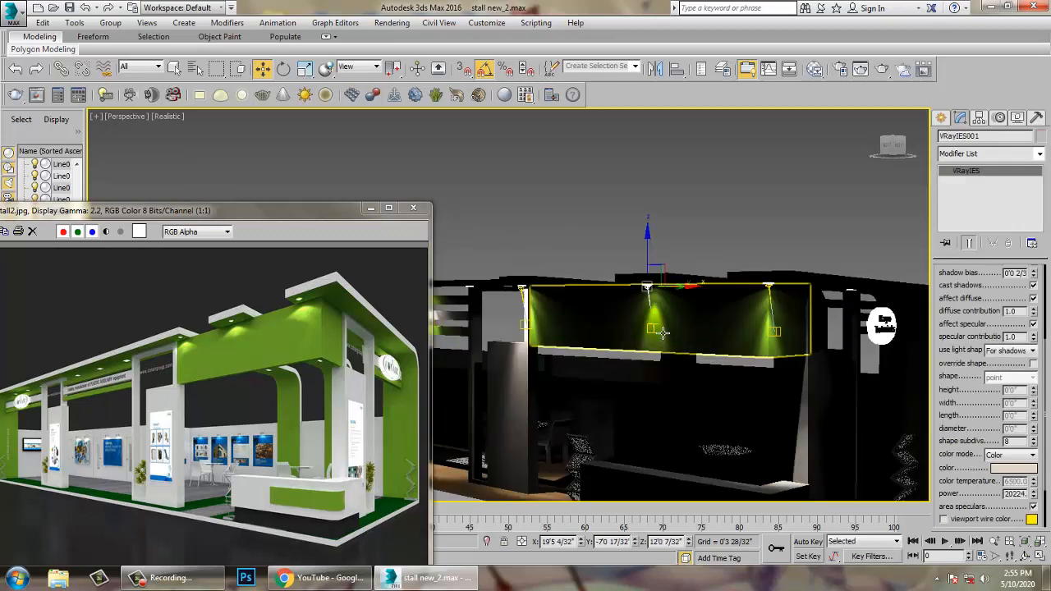
click(662, 331)
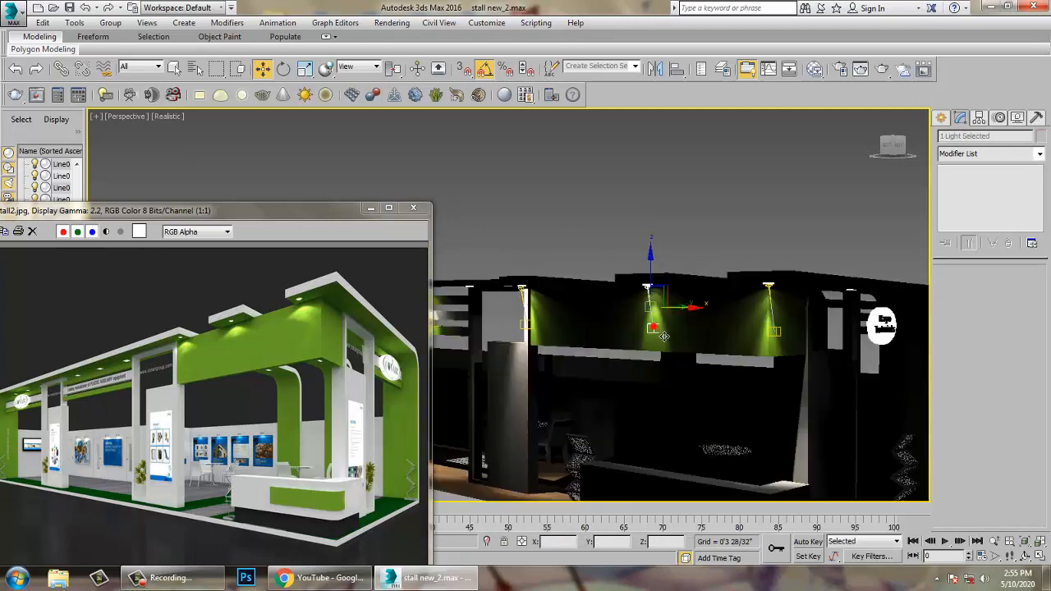
mouse_move(678, 383)
alt+middle_down()
mouse_move(649, 388)
mouse_move(671, 387)
alt+middle_up()
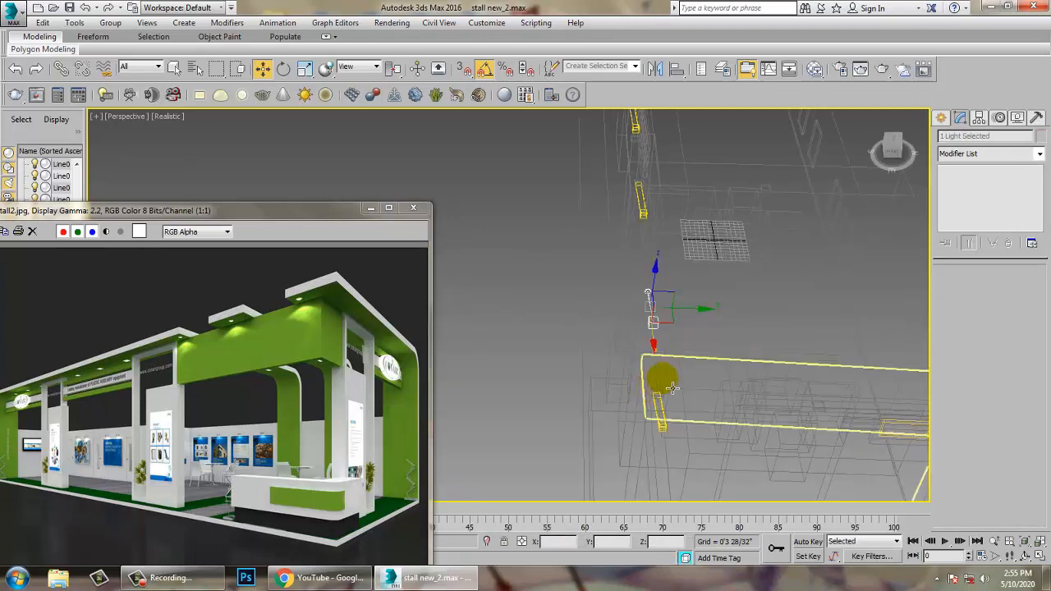
key(alt+w)
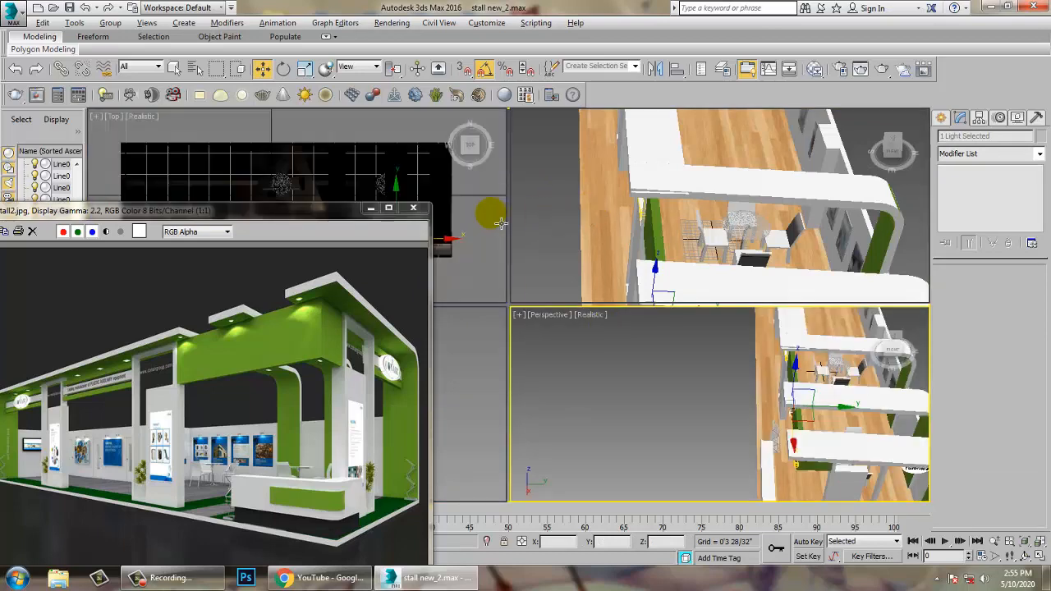
right_click(520, 233)
key(alt+w)
key(z)
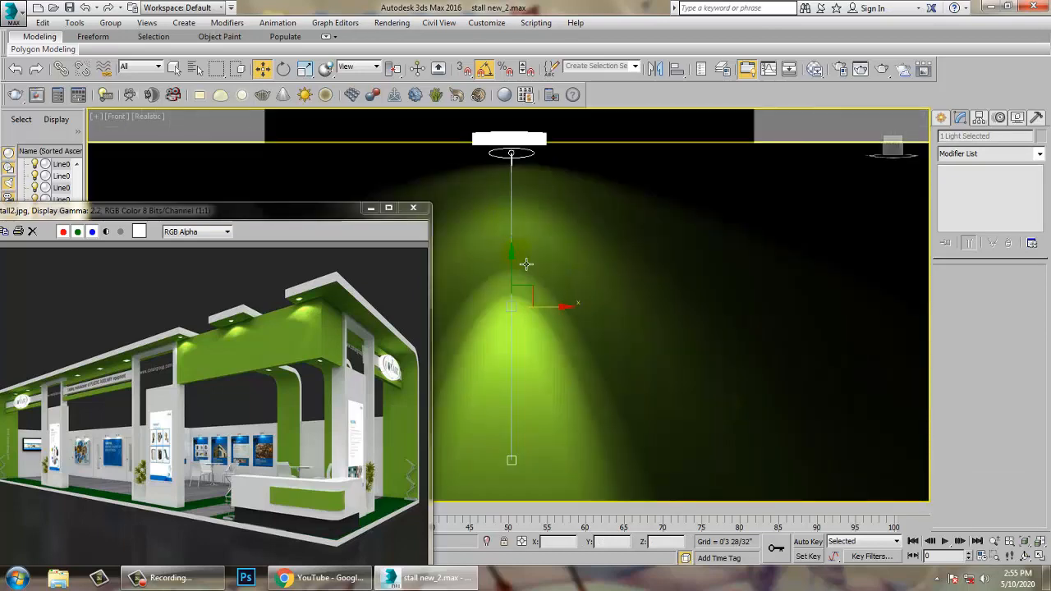
key(alt+w)
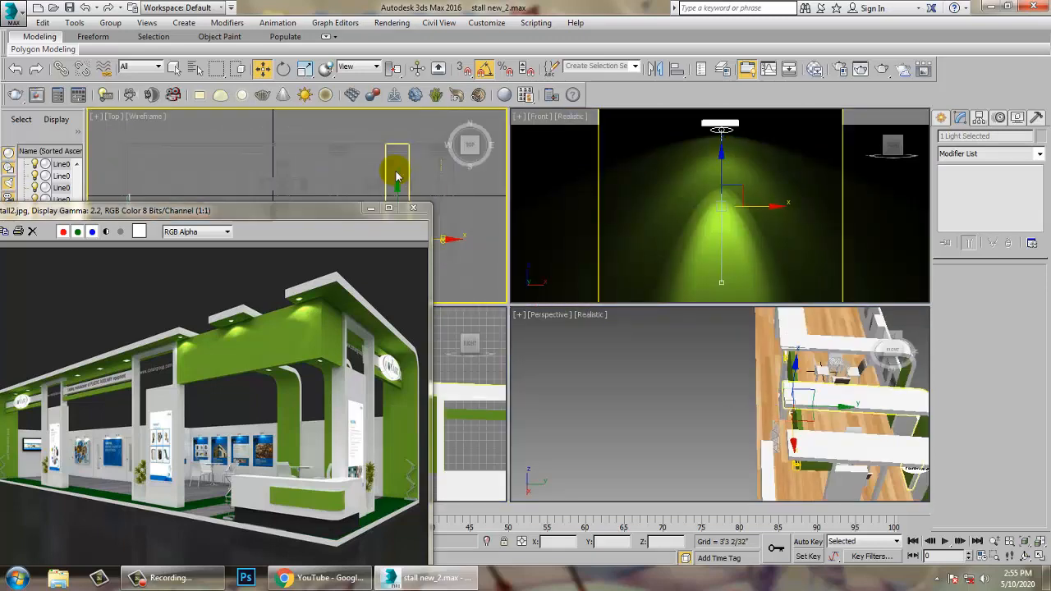
right_click(399, 164)
key(alt+w)
mouse_move(464, 165)
middle_down()
mouse_move(567, 176)
mouse_move(475, 173)
middle_up()
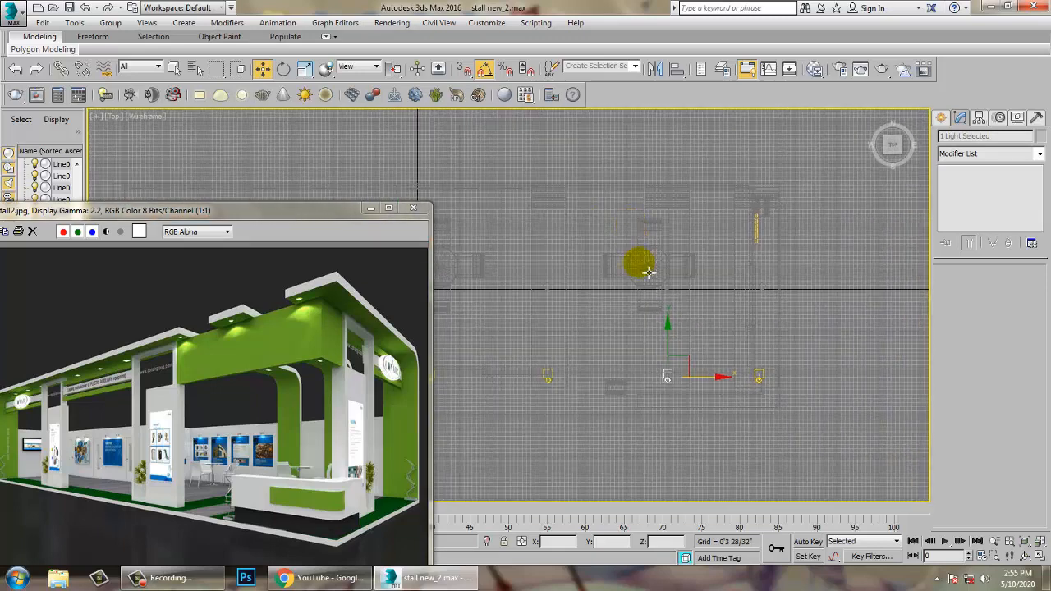
drag(678, 357, 682, 287)
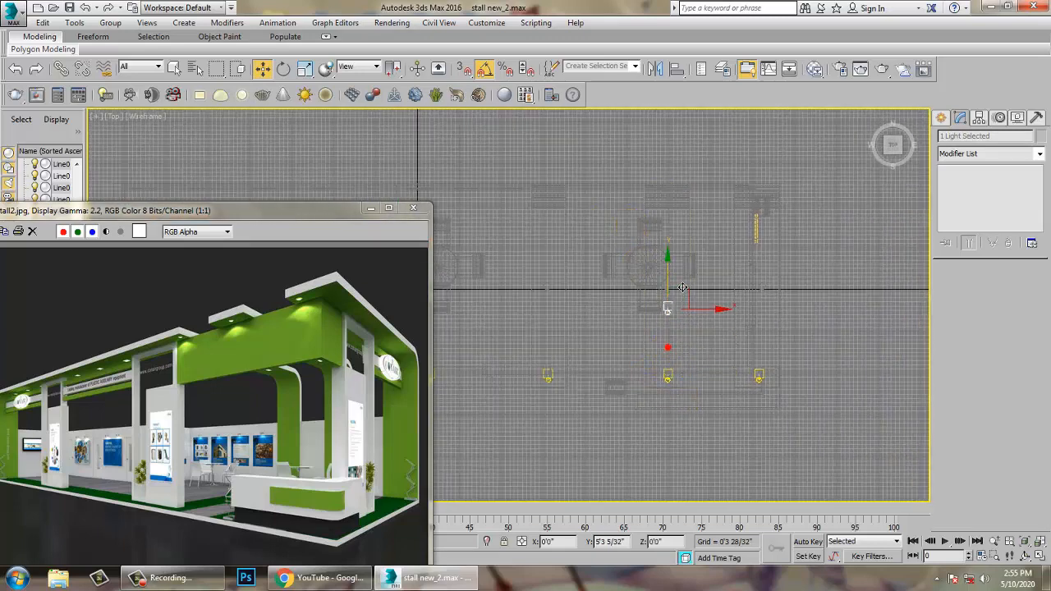
key(ctrl+v)
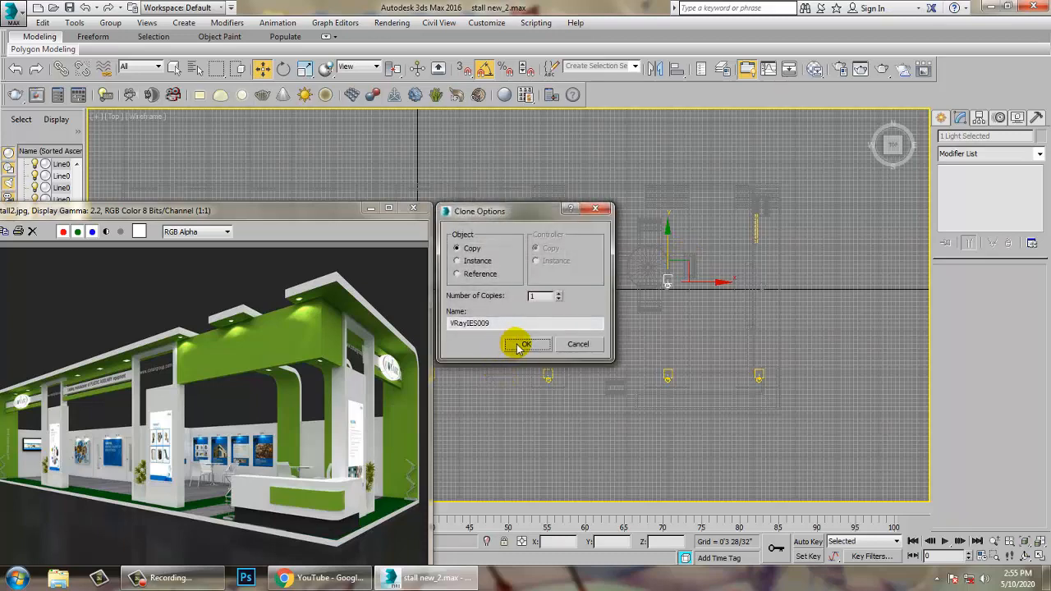
click(517, 347)
- Check the new copy's position from the stall's sign end in the Perspective view and clear the selection
key(alt+w)
middle_click(745, 394)
key(alt+w)
alt+middle_drag(733, 367, 734, 340)
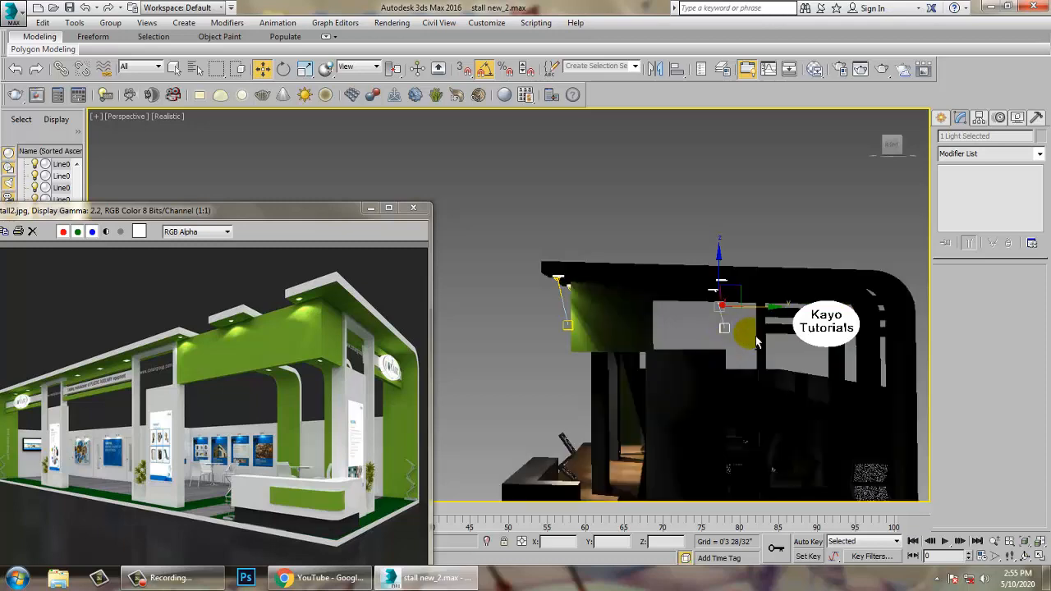
scroll(757, 341, up, 5)
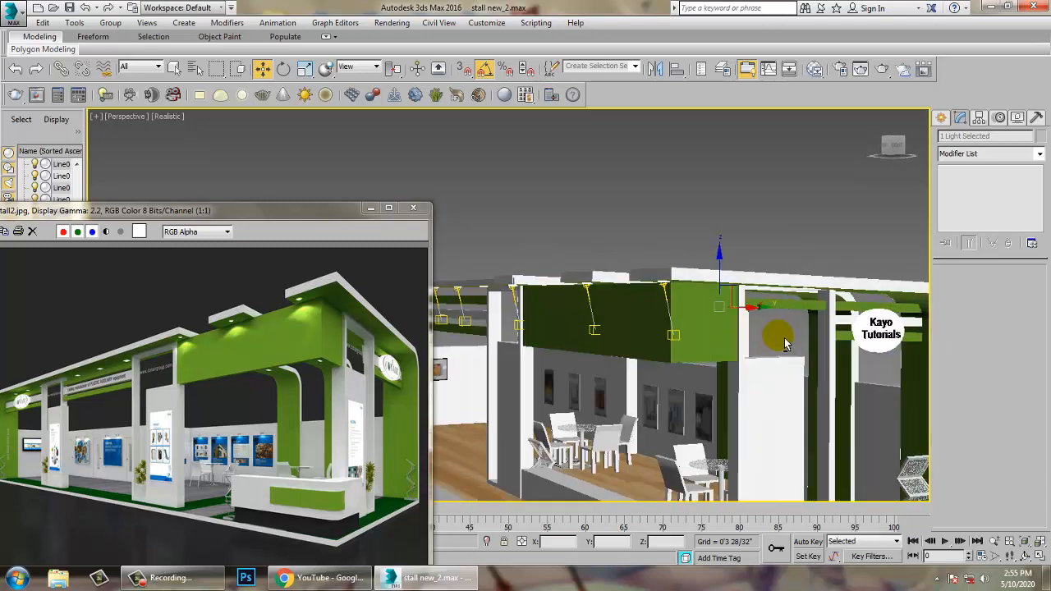
alt+middle_drag(784, 343, 780, 345)
click(743, 255)
- Create a V-Ray plane light on the ground beside the counter end, about 12'6" half-length by 13'4" half-width
alt+middle_drag(739, 282, 736, 396)
click(940, 118)
click(979, 203)
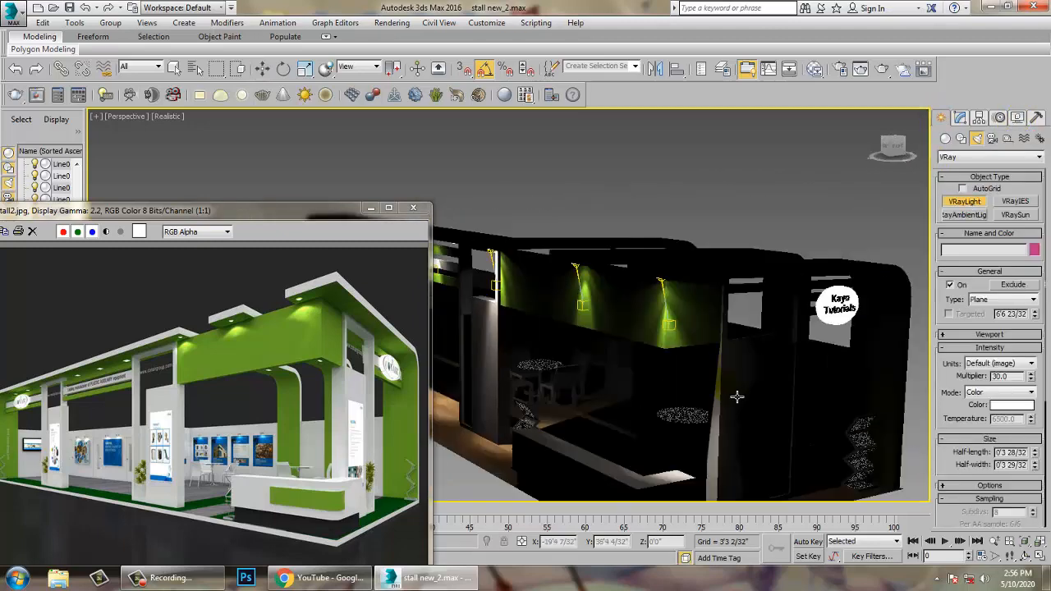
scroll(737, 396, up, 2)
alt+middle_drag(723, 330, 687, 348)
scroll(678, 385, up, 5)
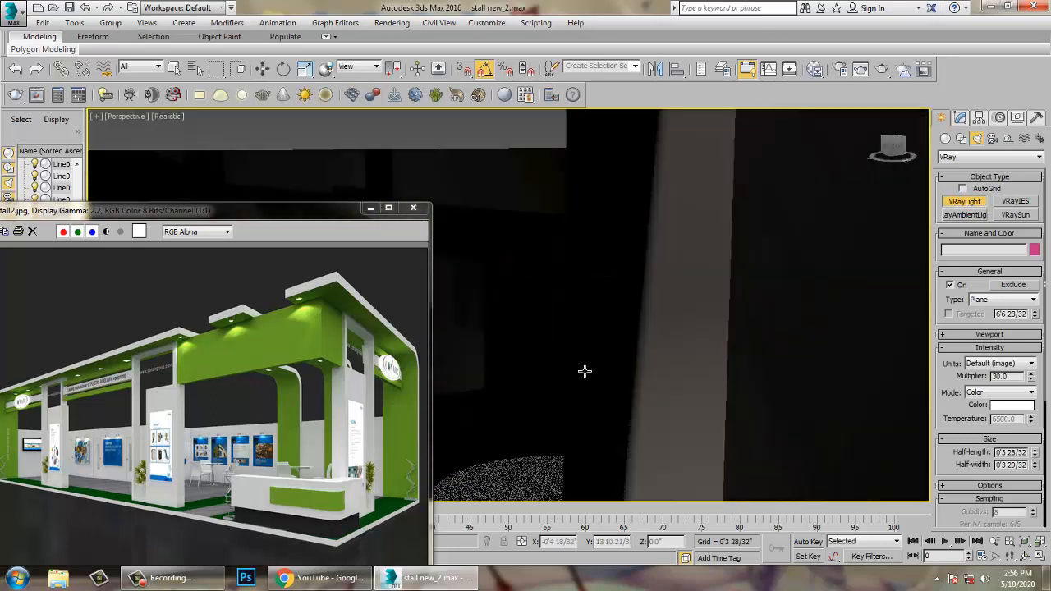
key(ctrl+l)
scroll(593, 394, down, 2)
scroll(599, 402, down, 10)
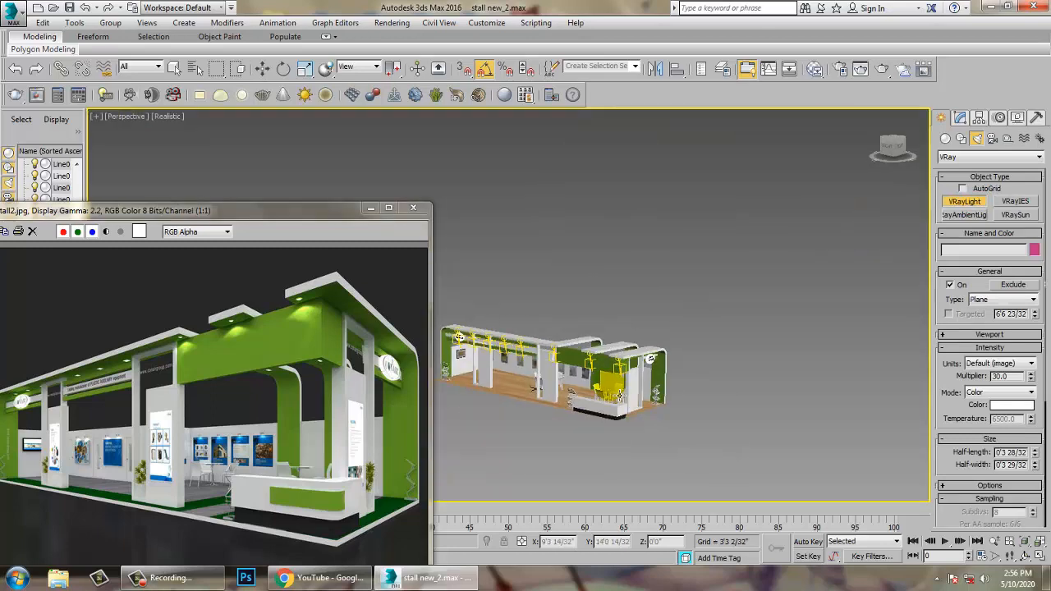
drag(713, 374, 704, 403)
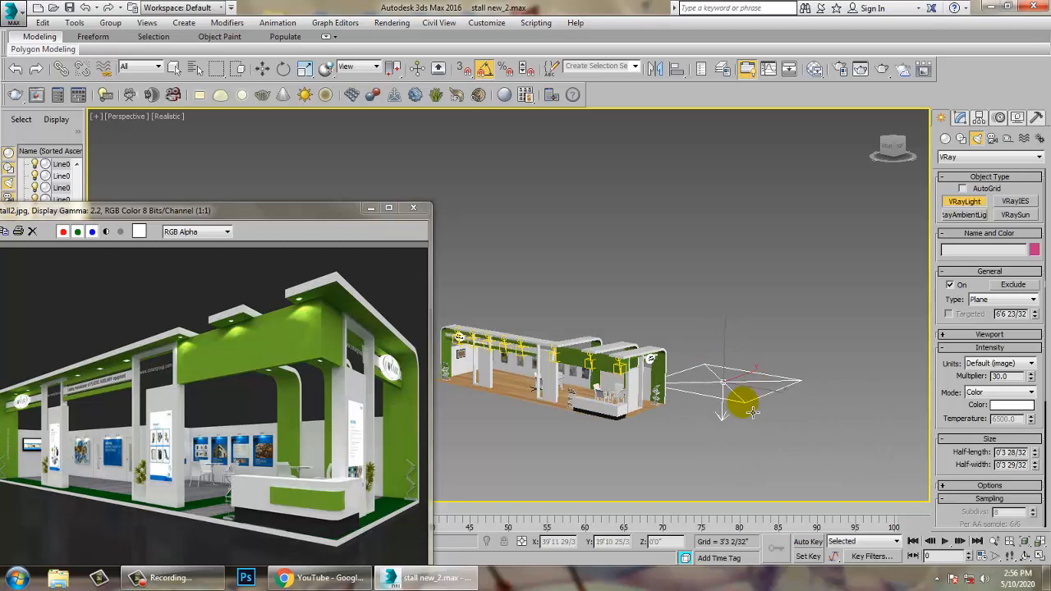
- Move the plane light onto the stall floor, to about X -13'6" and Y 4'11"
key(w)
alt+middle_drag(766, 371, 743, 386)
drag(766, 382, 673, 377)
alt+middle_drag(667, 370, 753, 371)
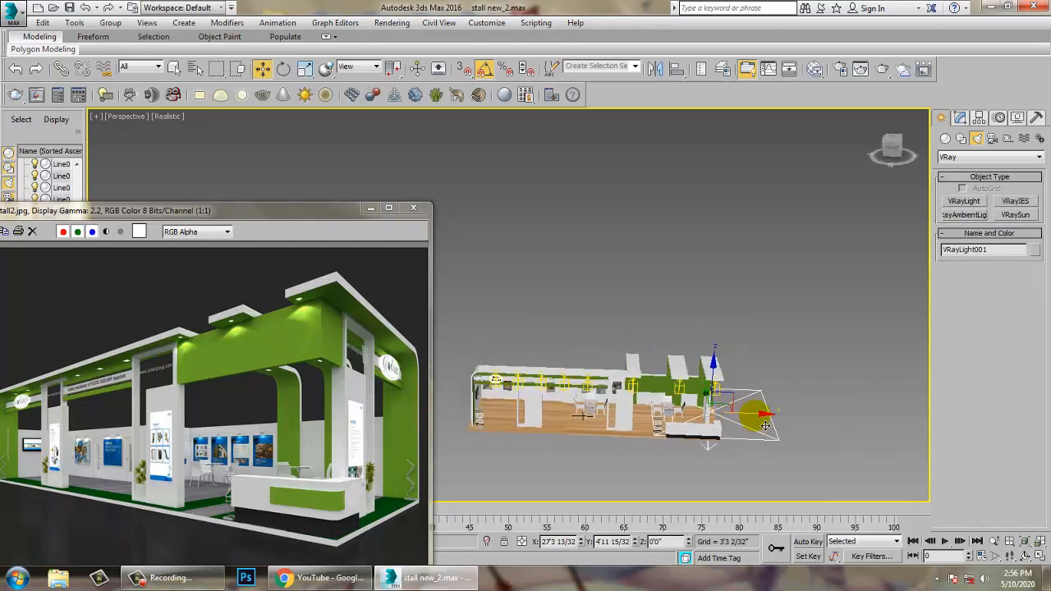
drag(767, 416, 579, 426)
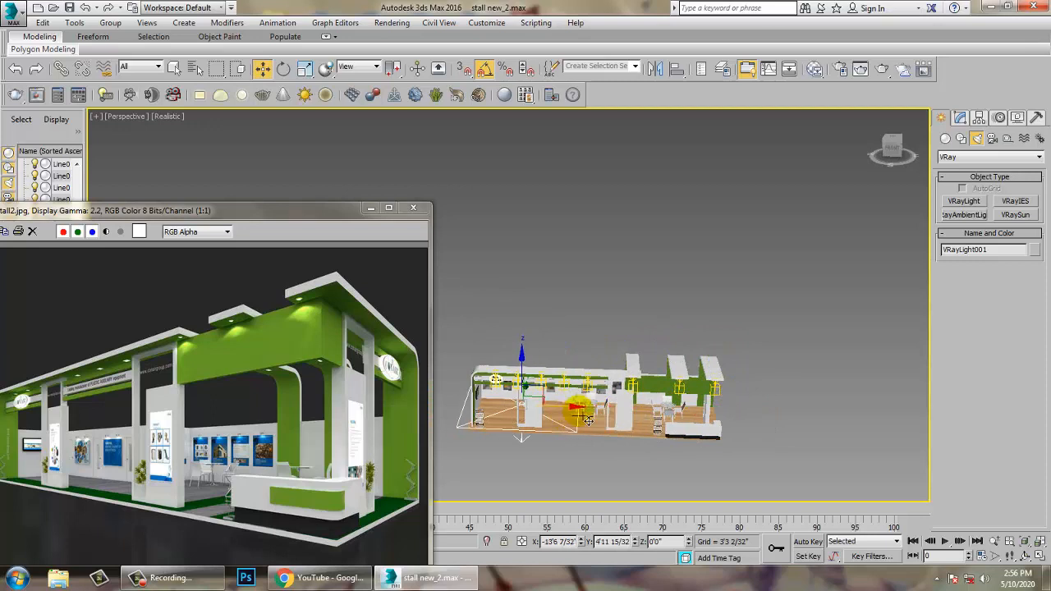
- Change the V-Ray light's type to Dome and make it double-sided and invisible
alt+middle_drag(586, 419, 658, 395)
scroll(655, 401, down, 4)
scroll(658, 396, up, 5)
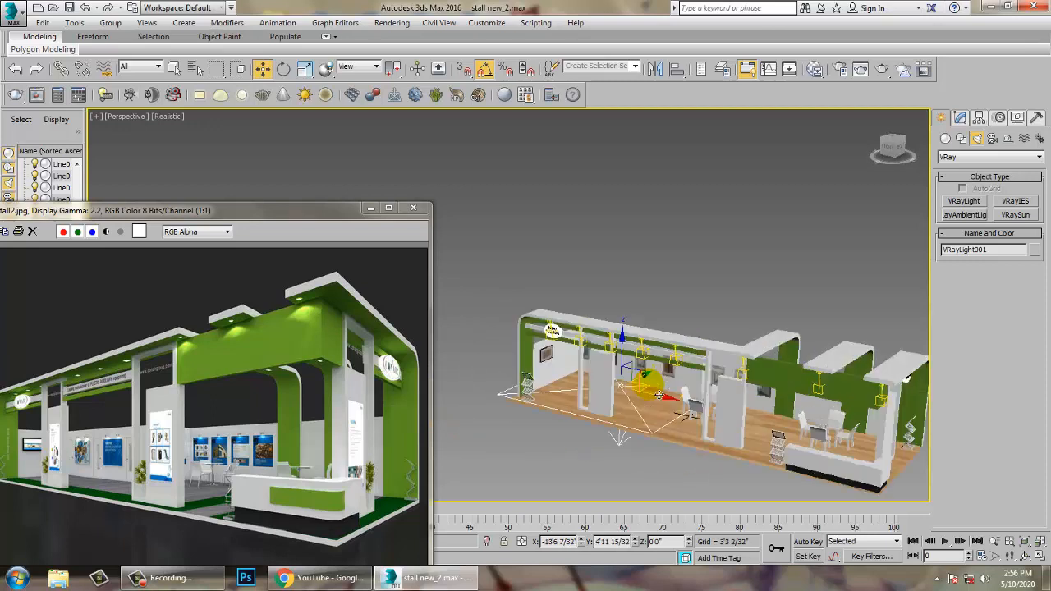
click(961, 118)
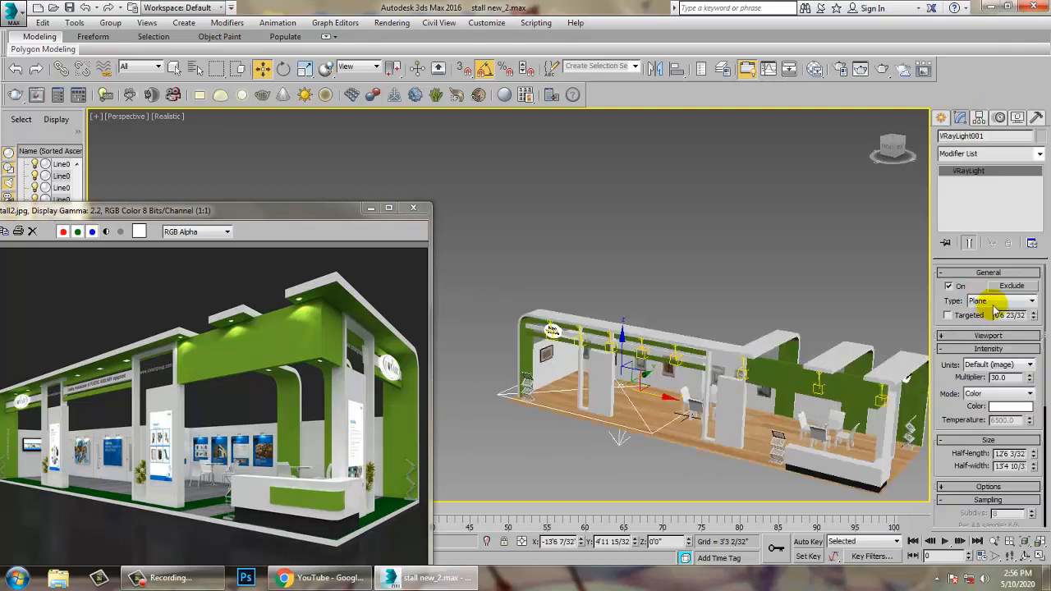
click(996, 301)
click(981, 321)
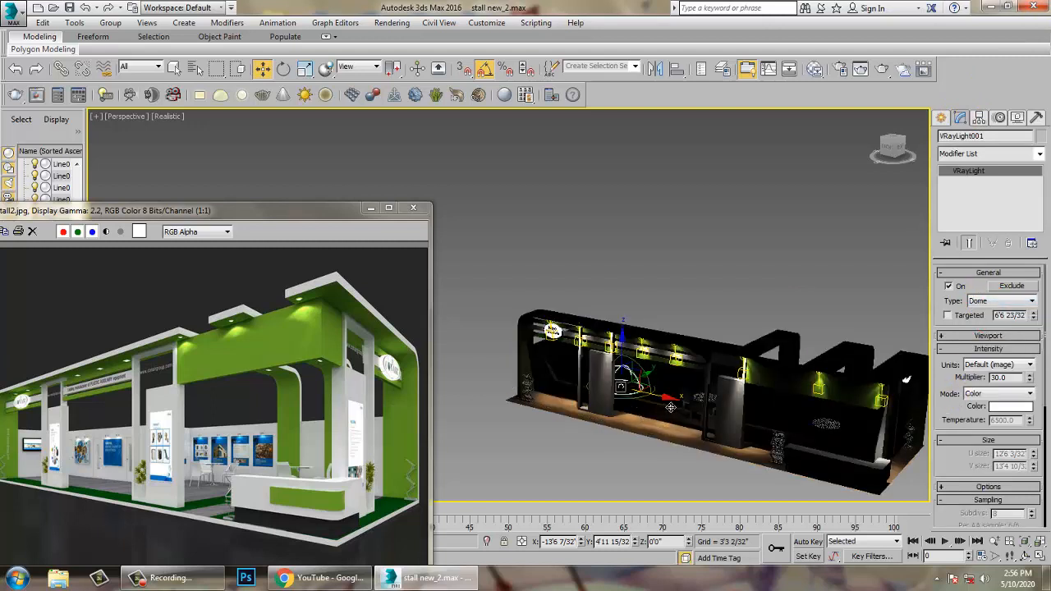
click(969, 488)
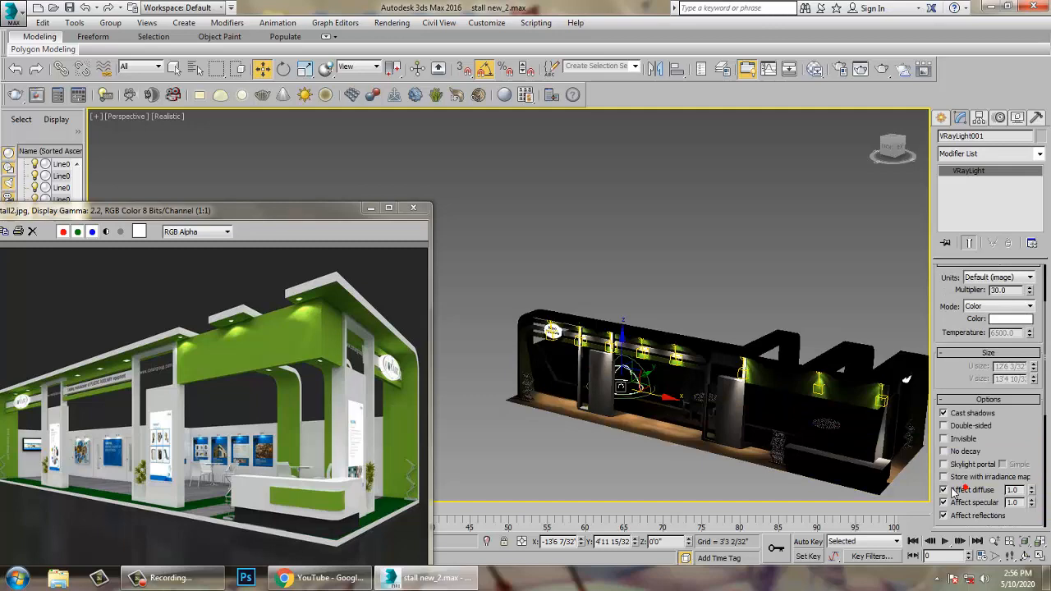
click(964, 426)
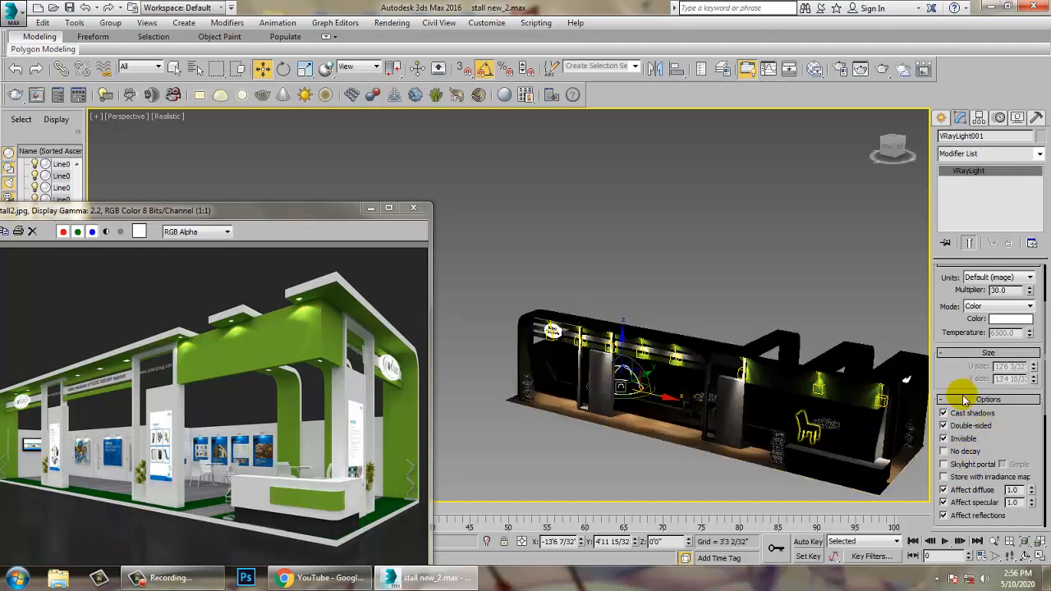
- Set the dome light's color to warm off-white (221, 206, 181) and move it along X to about 19'8", near the reception counter
click(1007, 320)
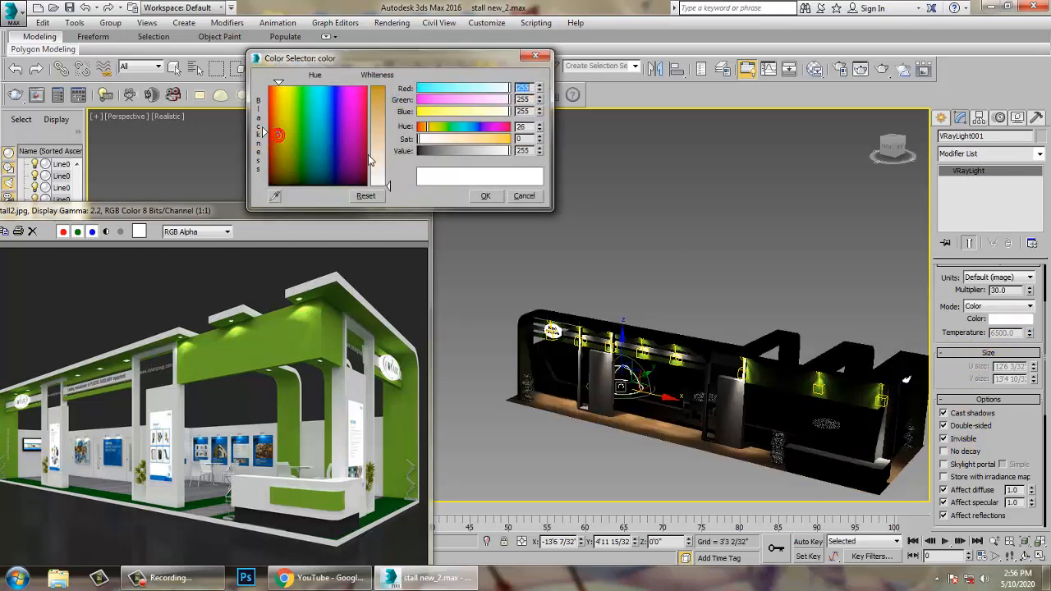
click(371, 158)
click(485, 196)
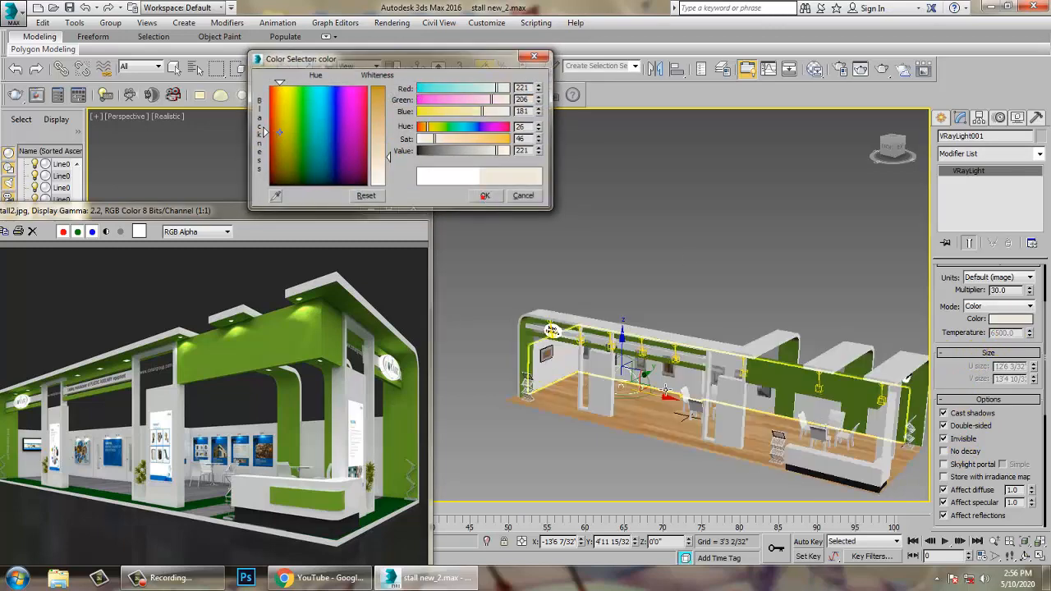
drag(667, 396, 861, 404)
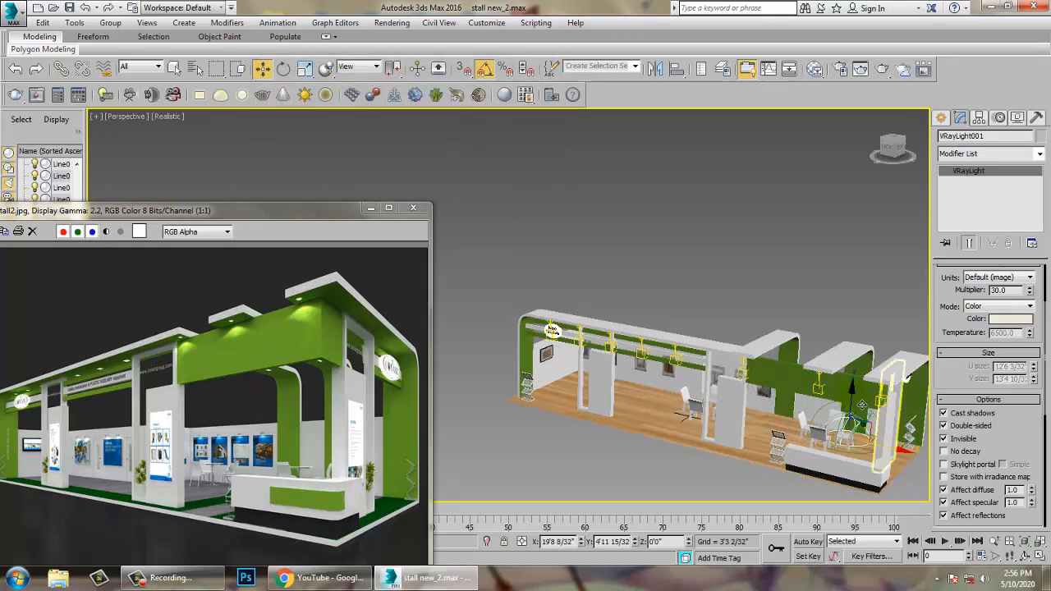
- Raise the dome light from the floor to about Z 10'3", just below the canopy
key(alt+w)
key(alt+w)
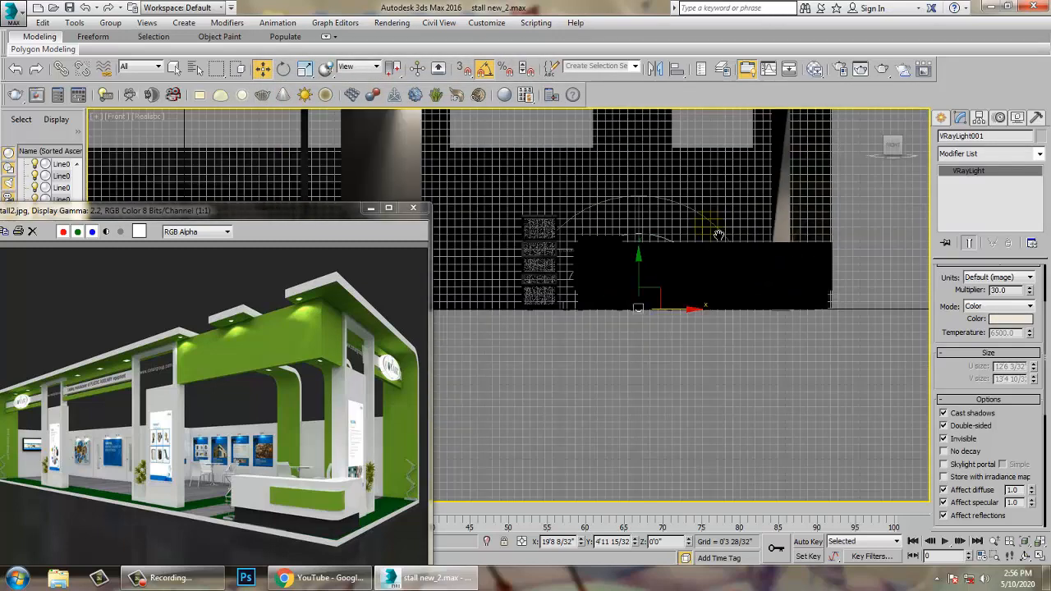
scroll(718, 234, down, 2)
middle_drag(716, 287, 707, 327)
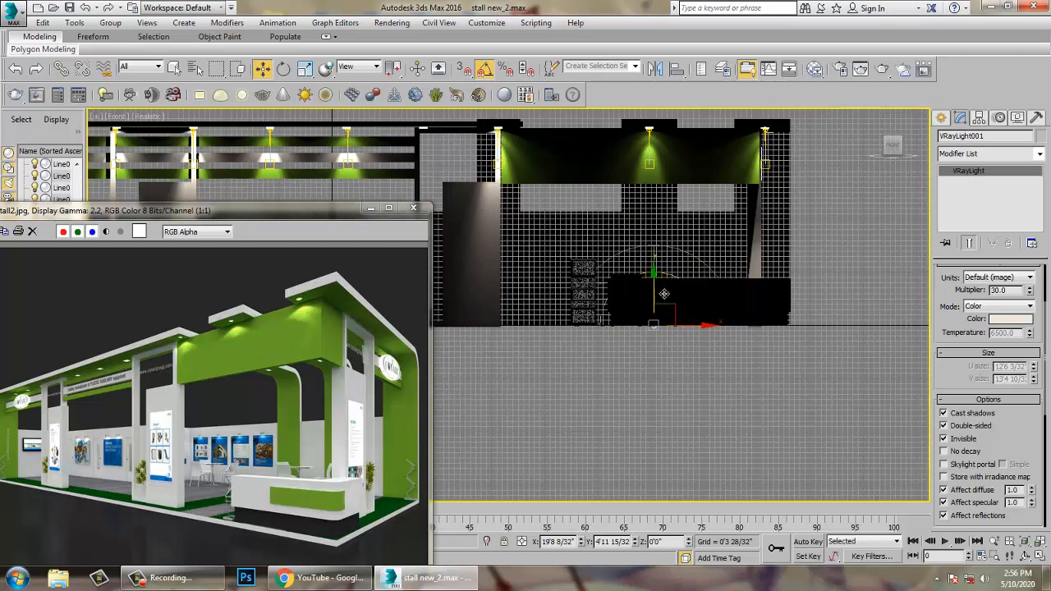
drag(653, 283, 628, 75)
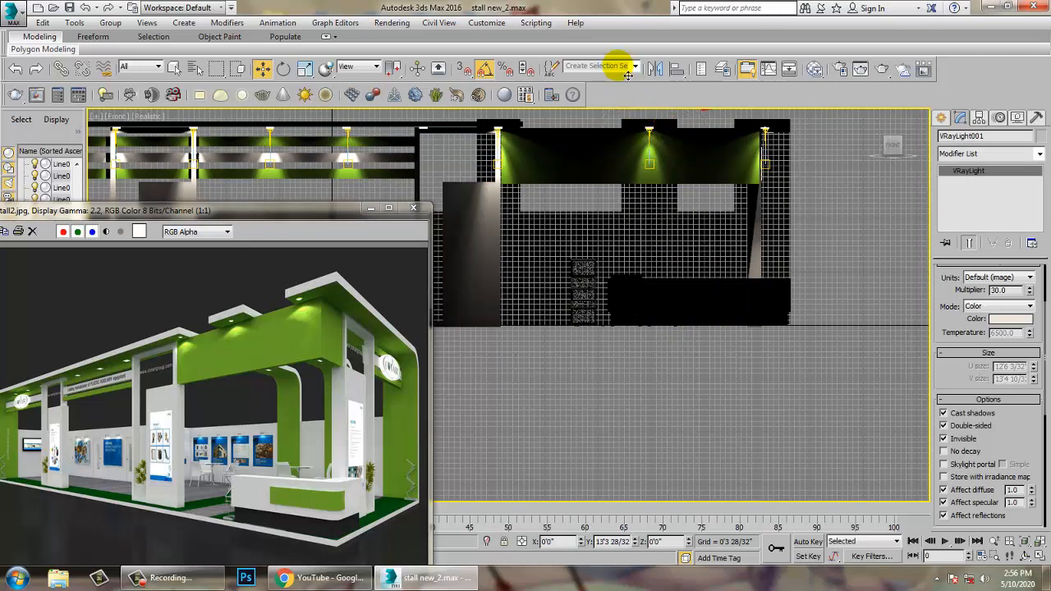
alt+middle_drag(696, 294, 667, 320)
scroll(666, 326, down, 3)
key(p)
scroll(652, 336, up, 4)
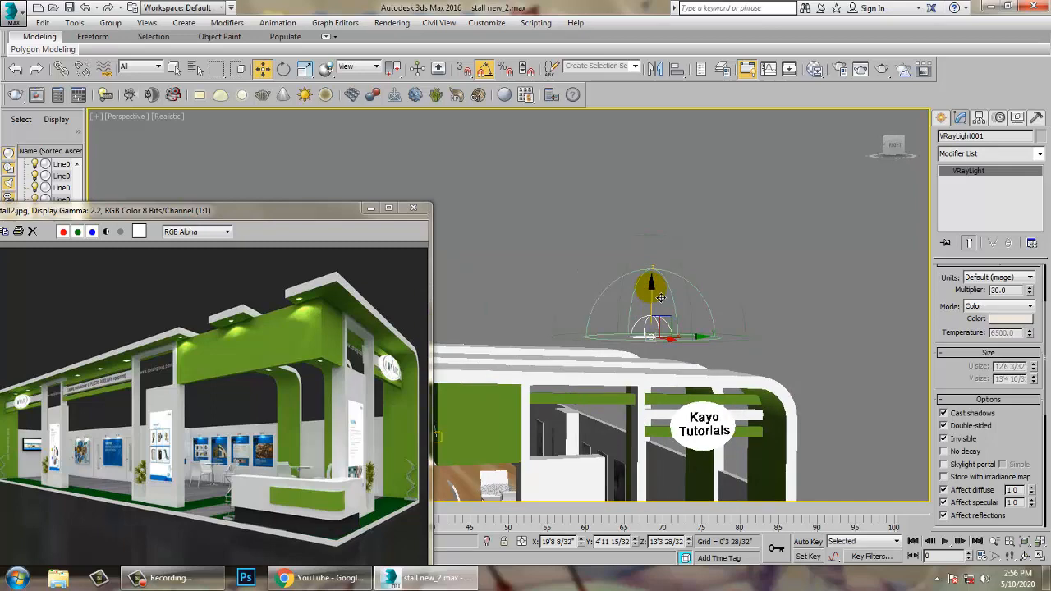
drag(657, 293, 657, 356)
- Position the dome light under the canopy's inner fixture, at about X 19'4", Y 0'2" and Z 10'5"
alt+middle_drag(701, 369, 690, 350)
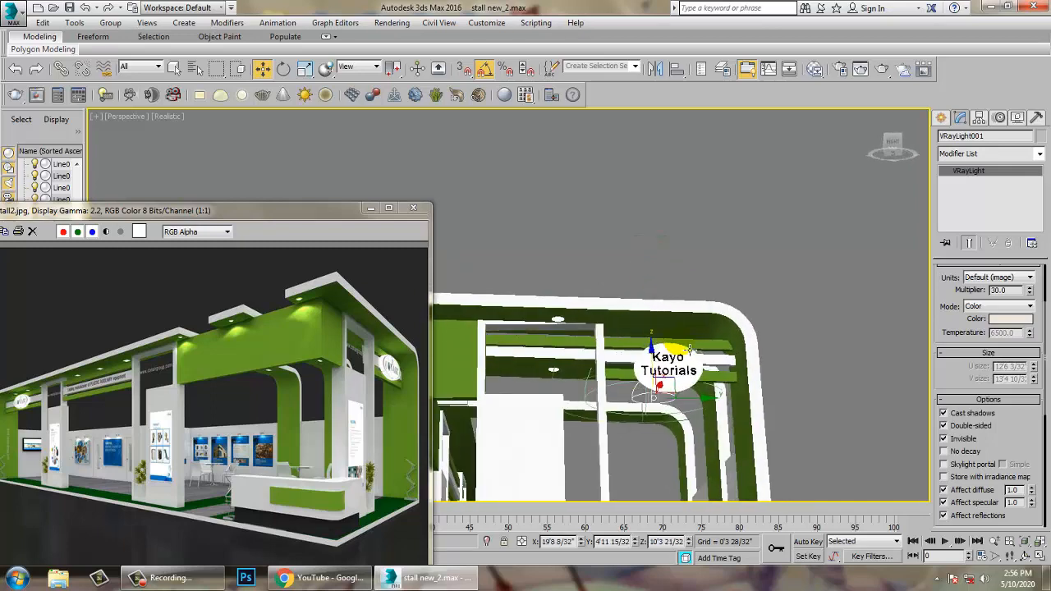
drag(702, 397, 616, 406)
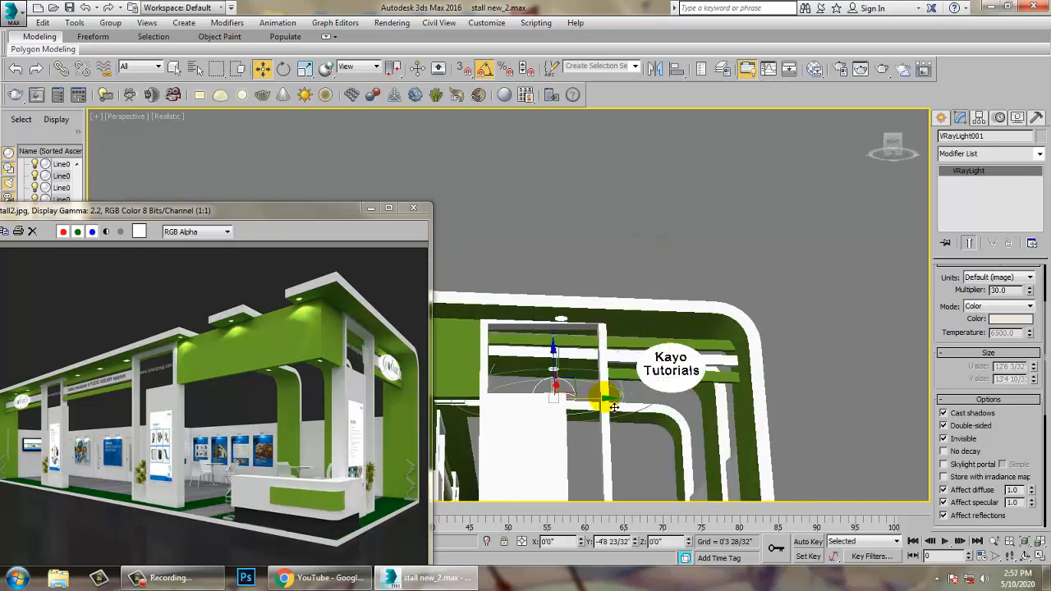
alt+middle_drag(589, 376, 638, 343)
scroll(640, 341, up, 2)
drag(651, 359, 612, 330)
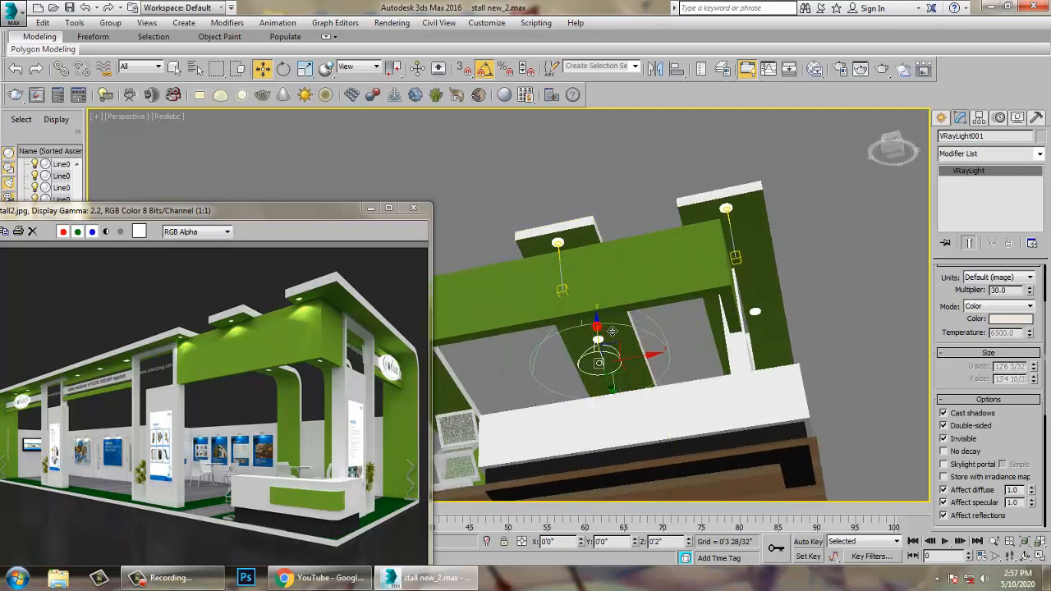
- Set the dome light's multiplier to 1 and compare default with scene lighting in the viewport
double_click(1011, 291)
key(Return)
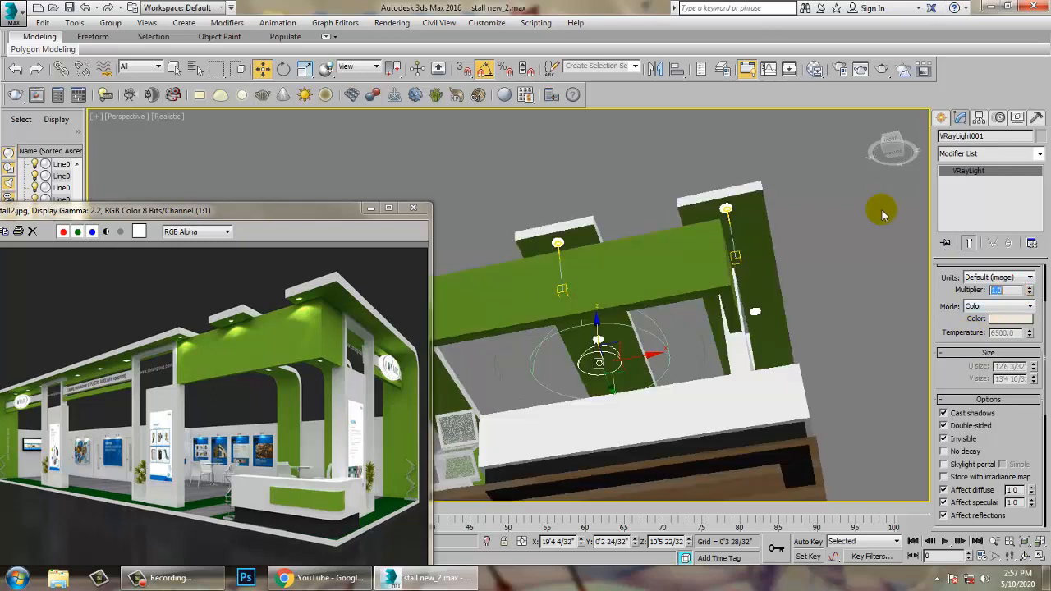
alt+middle_drag(667, 327, 629, 276)
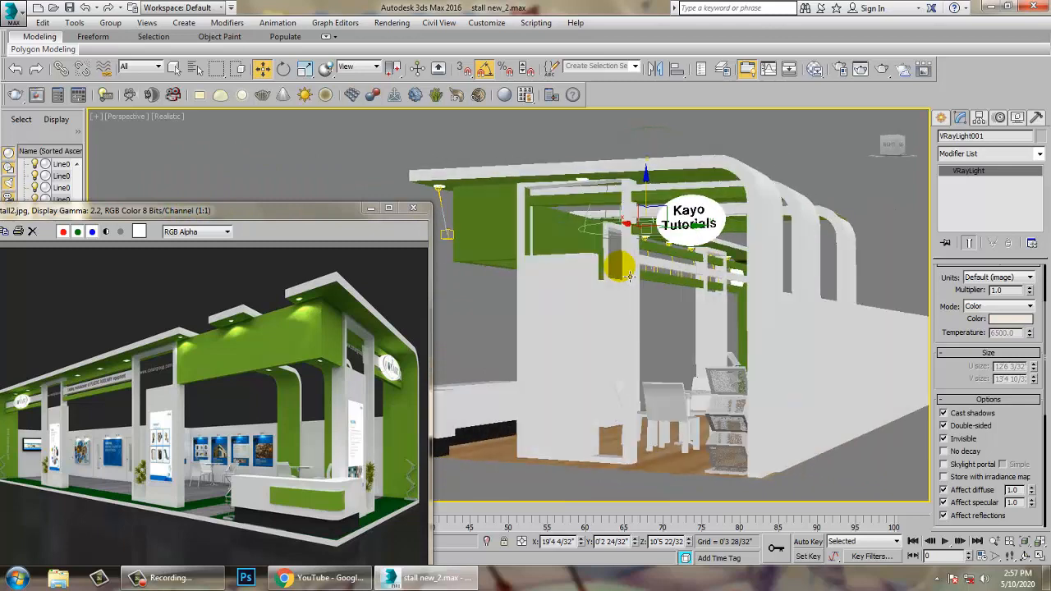
key(ctrl+l)
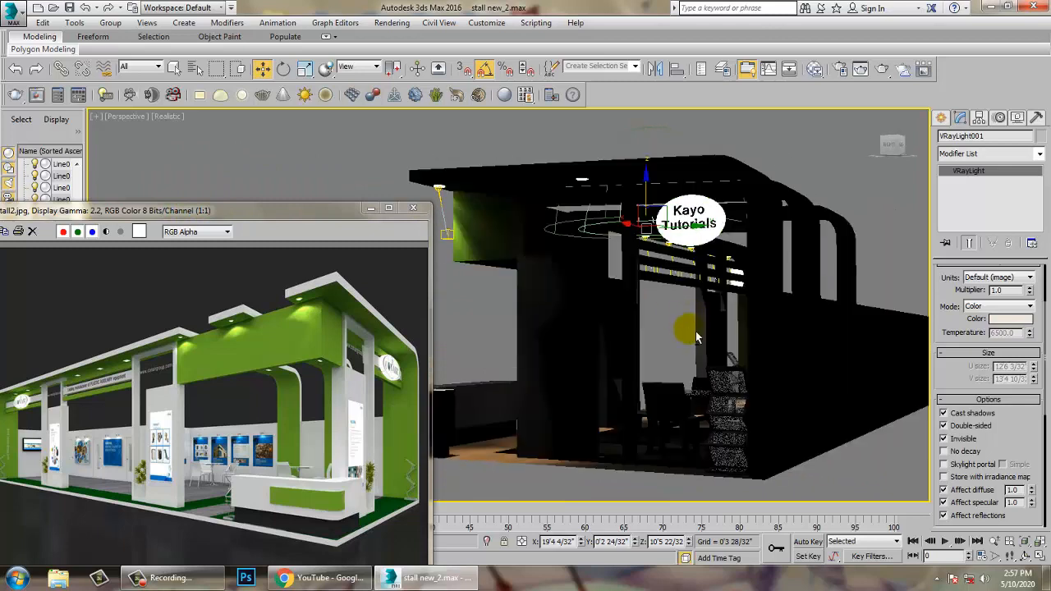
key(ctrl+l)
alt+middle_drag(696, 336, 748, 362)
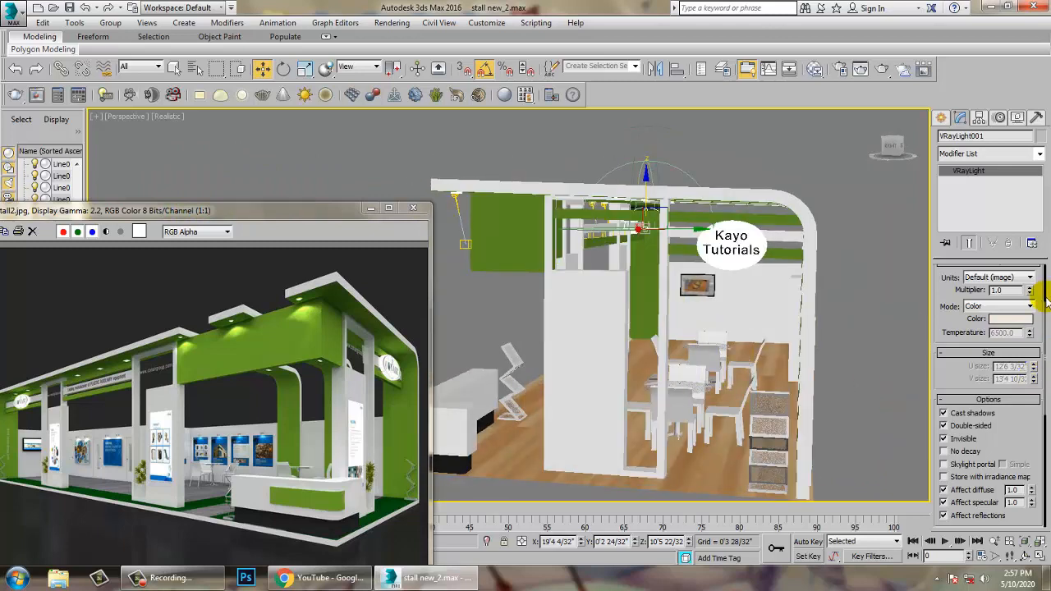
key(ctrl+l)
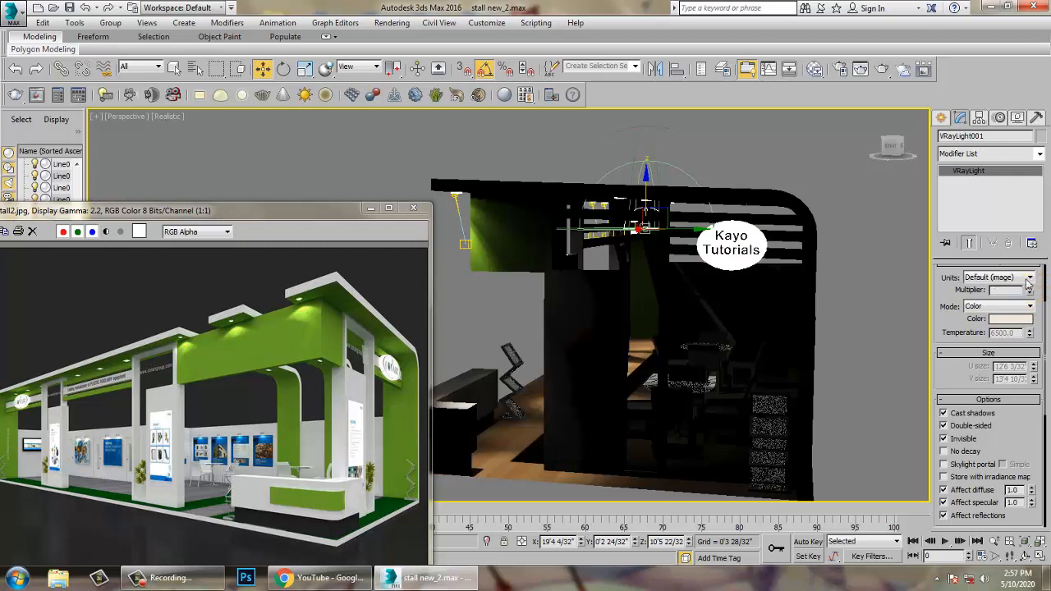
- Try a multiplier of 133 and a Y position of about 6'4" for the dome light, then undo the move
click(1029, 286)
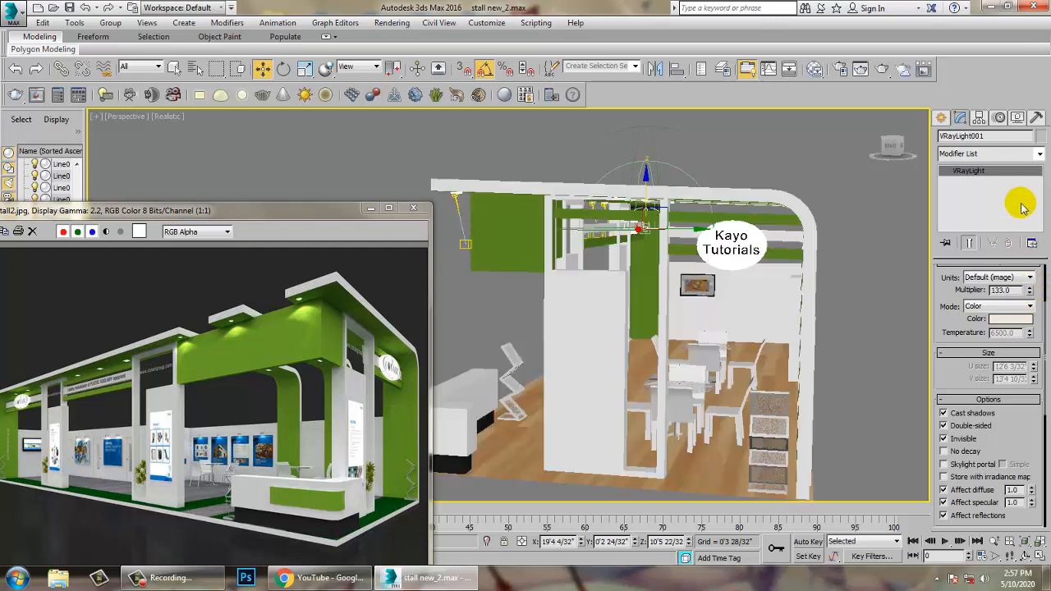
key(ctrl+l)
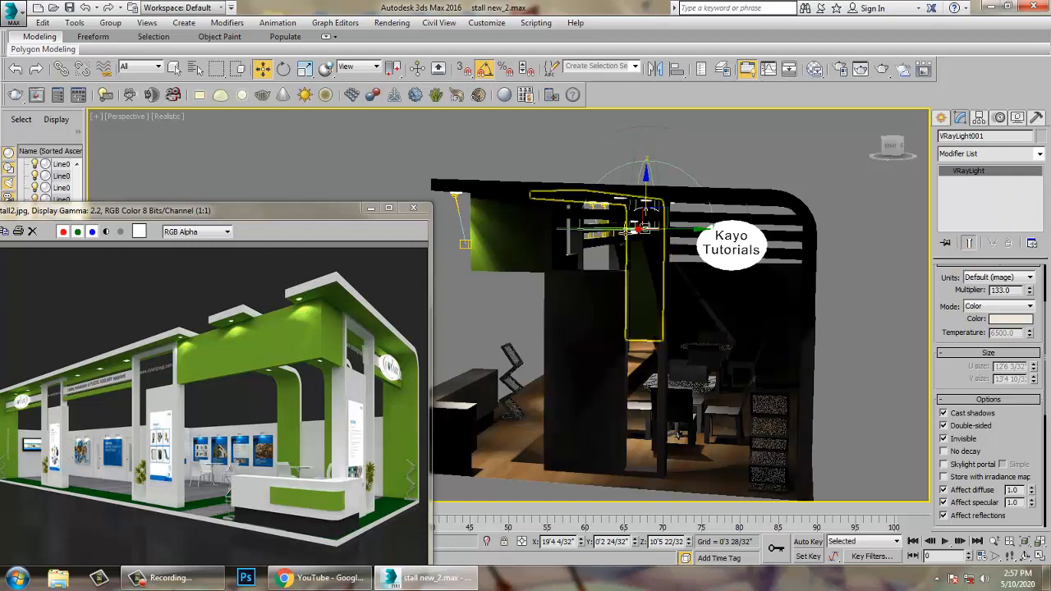
drag(695, 240, 821, 261)
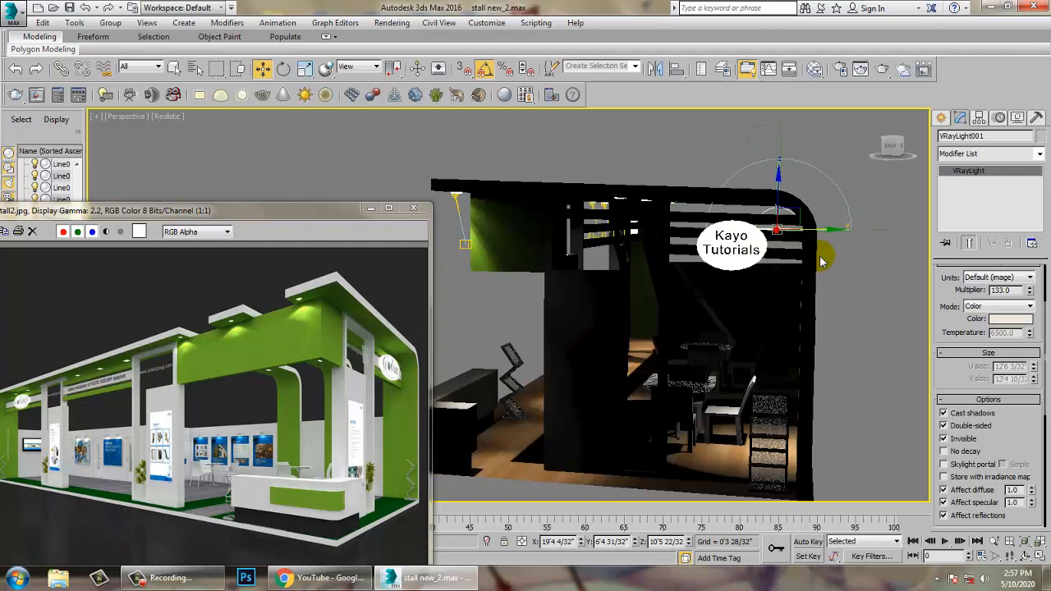
key(ctrl+z)
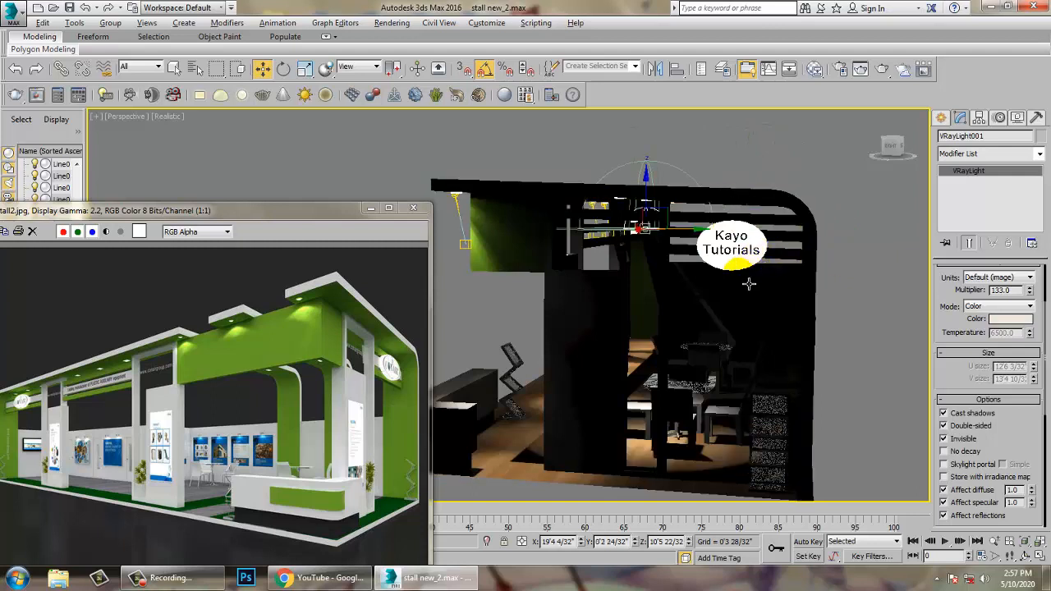
- Set the dome light's multiplier to 5 and lower the light to about Z 10'2"
drag(1014, 290, 881, 295)
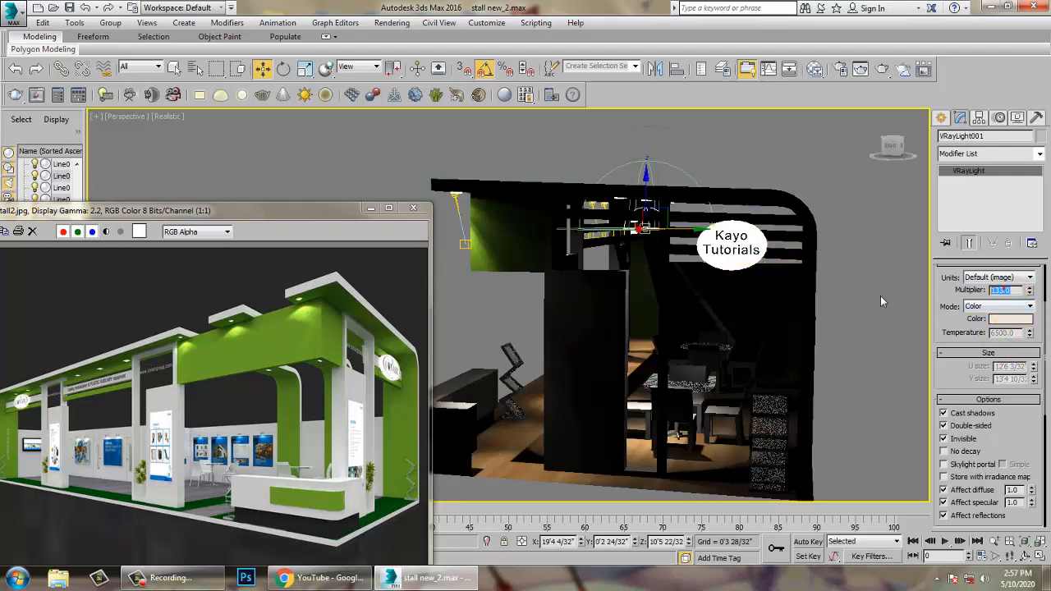
text(5)
key(Return)
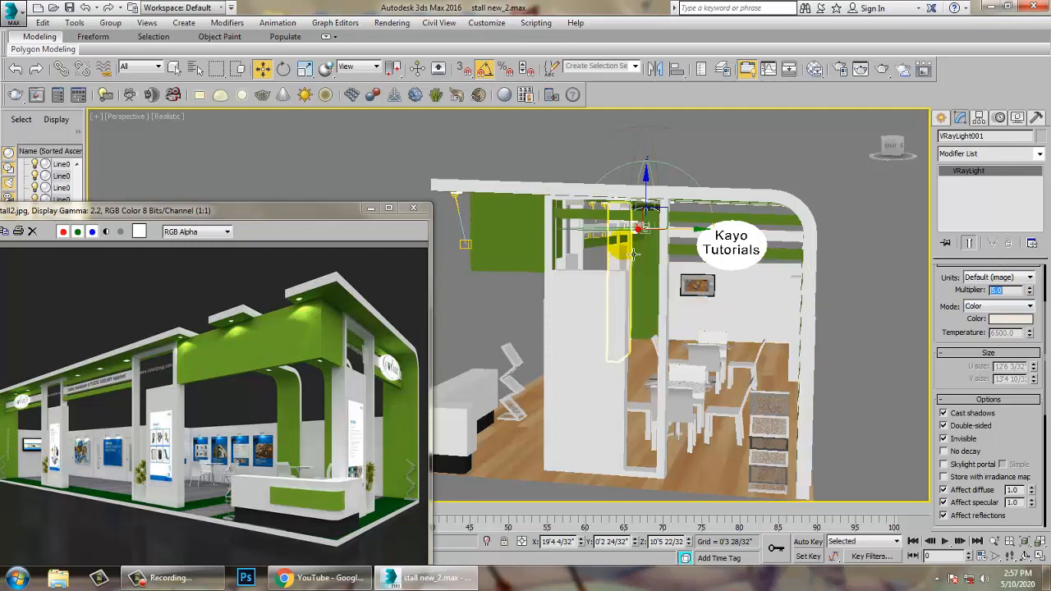
drag(654, 198, 655, 203)
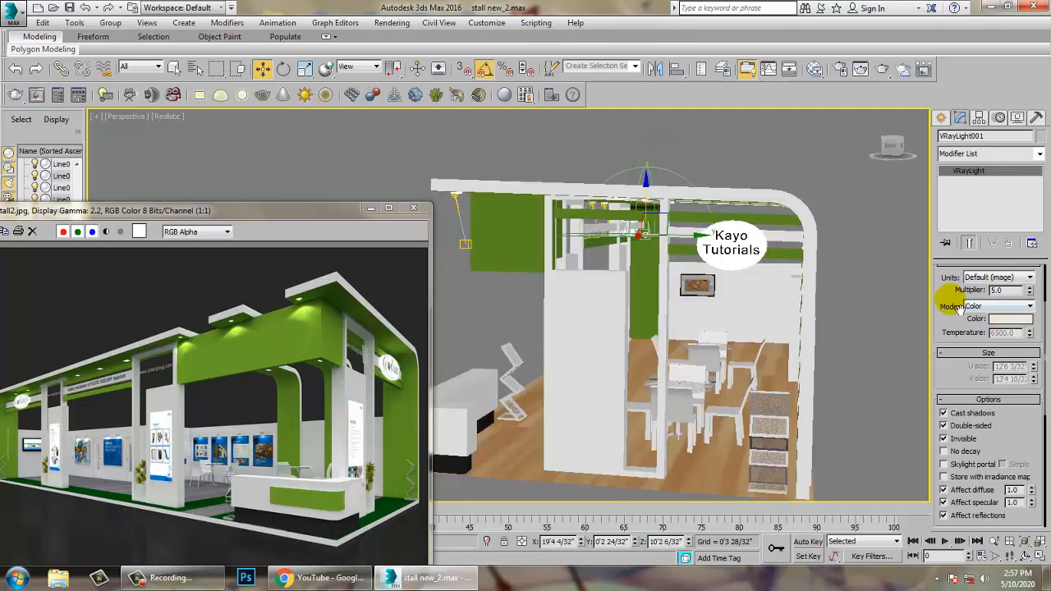
- Try targeting the dome light with its target lowered to the floor, then turn targeting off
drag(950, 294, 961, 485)
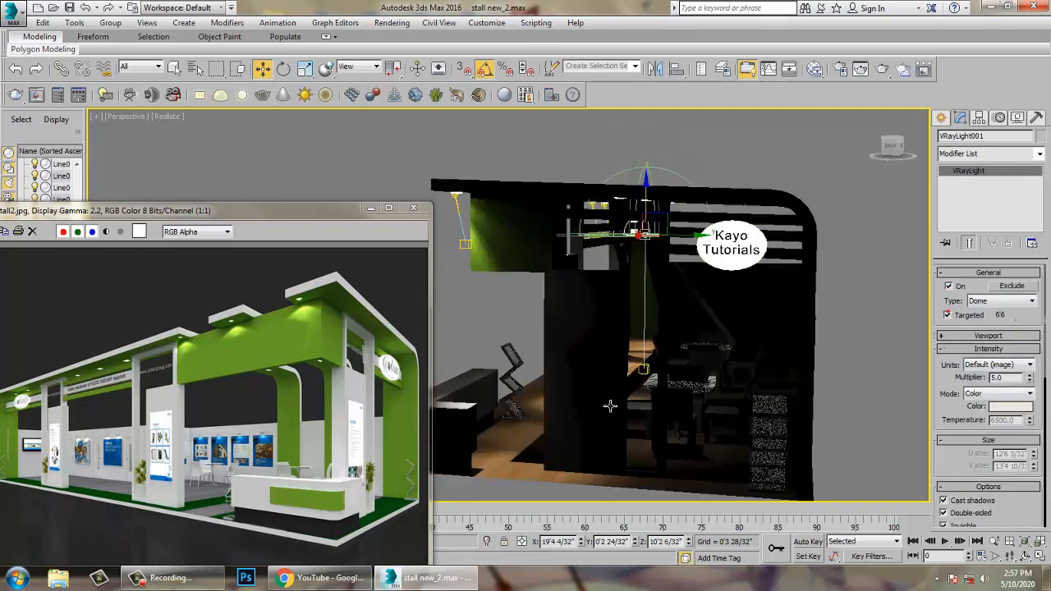
click(644, 370)
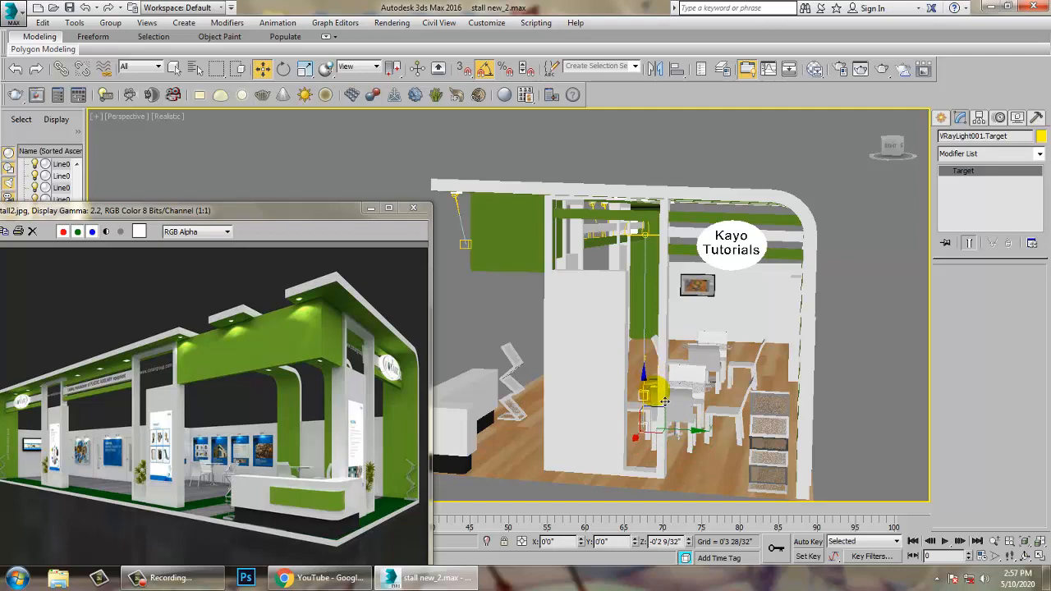
click(518, 324)
mouse_move(682, 362)
alt+middle_down()
mouse_move(488, 324)
mouse_move(694, 331)
mouse_move(721, 366)
mouse_move(763, 298)
mouse_move(750, 283)
mouse_move(696, 309)
mouse_move(835, 393)
alt+middle_up()
key(F3)
click(711, 289)
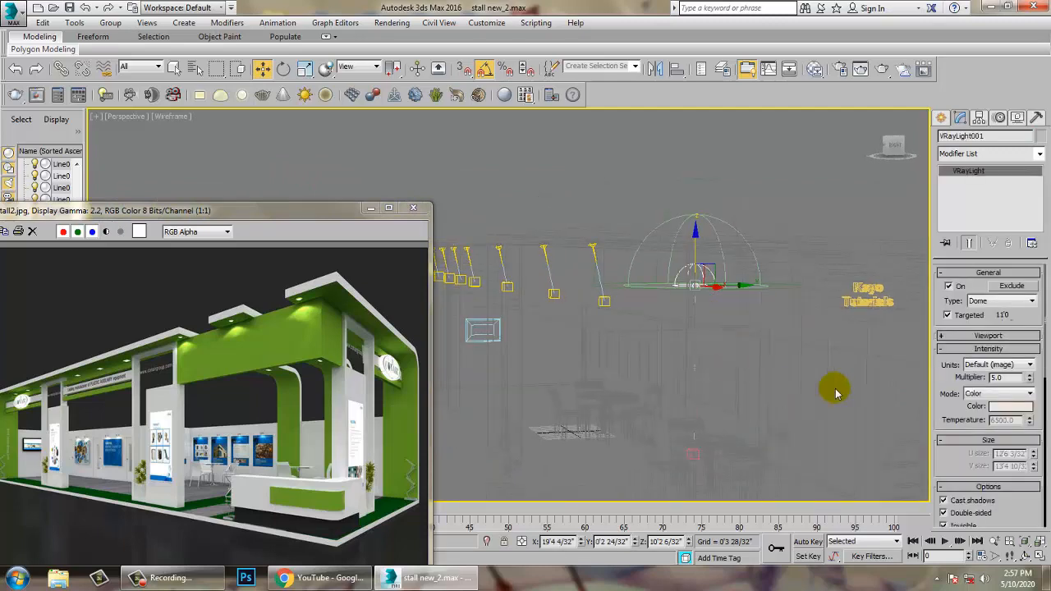
click(949, 316)
- Clone the dome light as one copy and place it under the end canopy's inner fixture, at about X 26'9"
alt+middle_drag(629, 324, 684, 304)
mouse_move(684, 286)
shift+mouse_down()
mouse_move(808, 341)
mouse_move(813, 360)
shift+mouse_up()
click(538, 349)
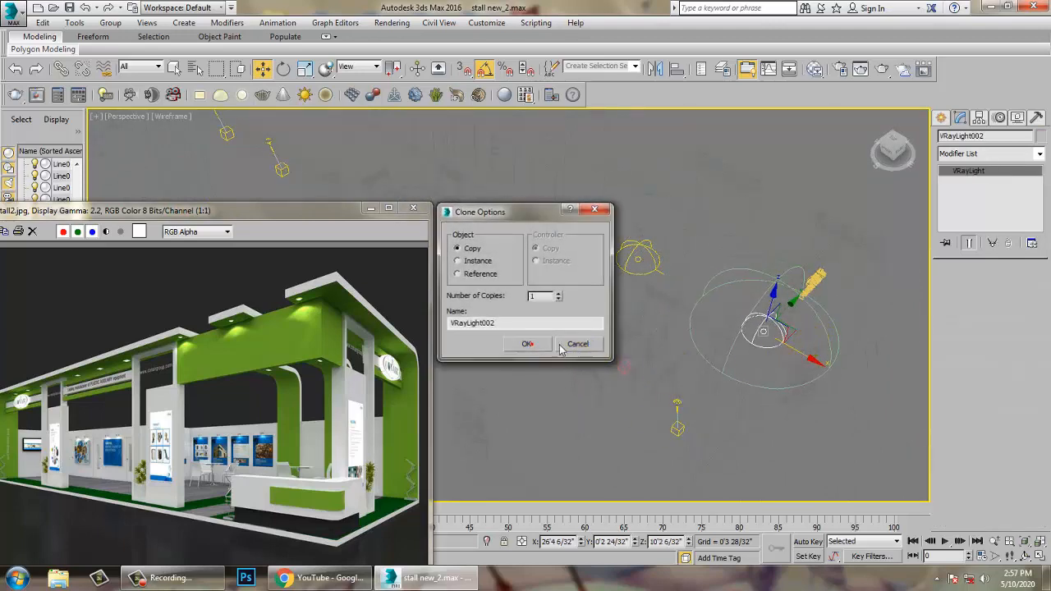
mouse_move(612, 321)
alt+middle_down()
mouse_move(709, 297)
mouse_move(772, 300)
mouse_move(799, 333)
alt+middle_up()
key(F3)
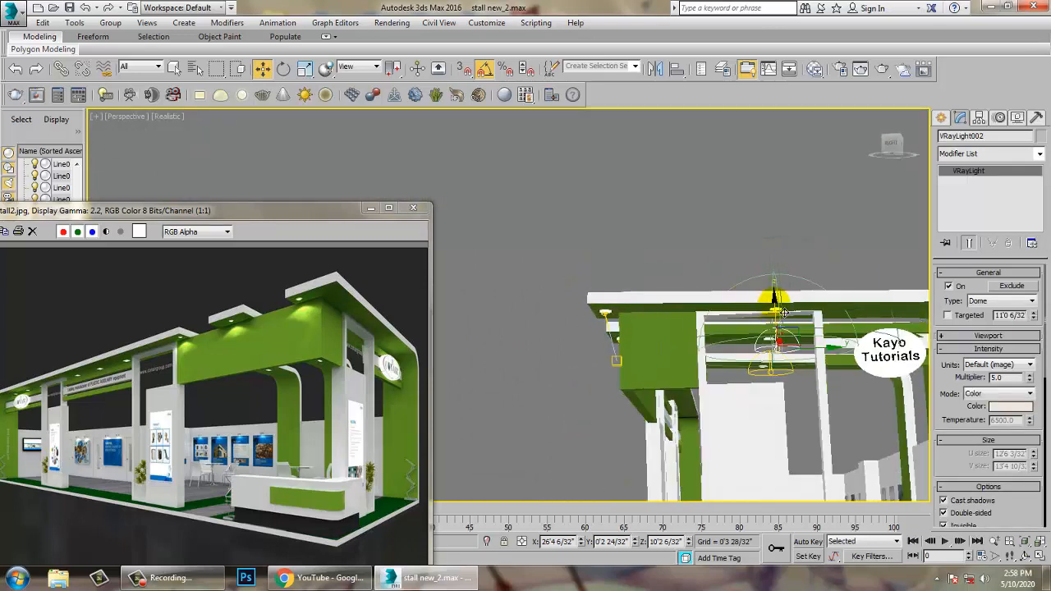
alt+middle_drag(784, 313, 793, 289)
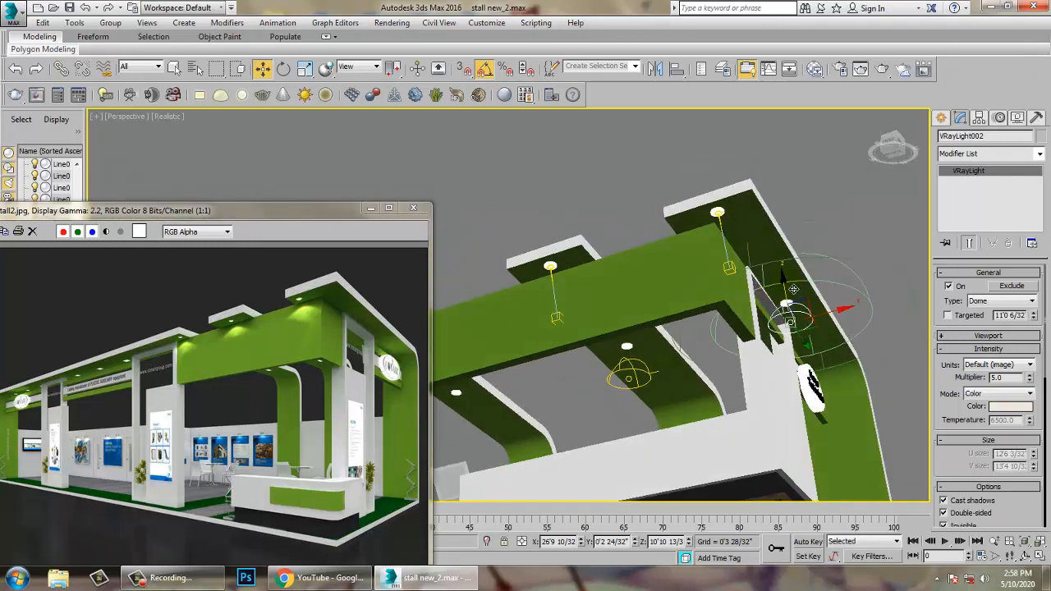
drag(786, 285, 786, 289)
- Clone the original dome light as another copy under the adjacent canopy's inner fixture, at about X 10'1"
click(643, 380)
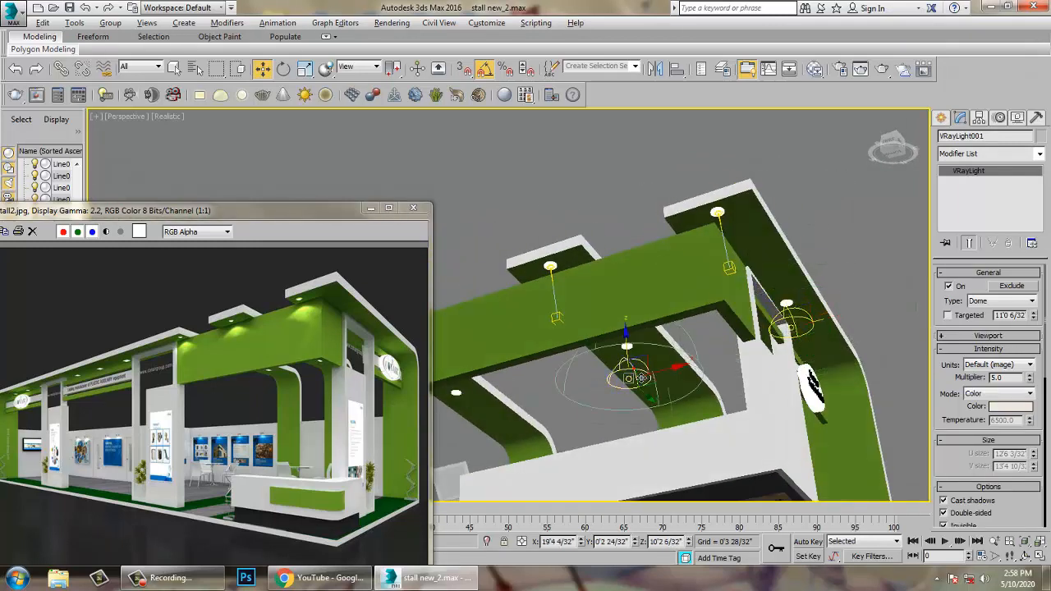
alt+middle_drag(643, 380, 775, 364)
shift+drag(775, 364, 594, 392)
click(526, 344)
alt+middle_drag(537, 347, 570, 386)
drag(576, 384, 569, 387)
scroll(569, 387, down, 5)
alt+middle_drag(570, 392, 719, 402)
scroll(709, 418, up, 5)
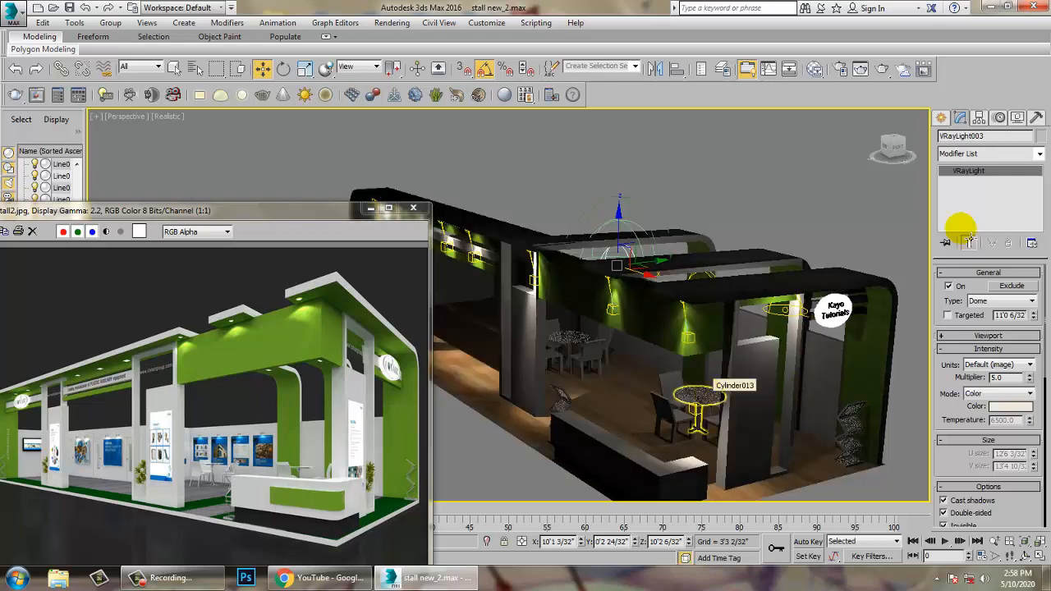
- Create a new V-Ray dome light at the stall's far end, at about X -20'3" and Y 7'4"
click(942, 119)
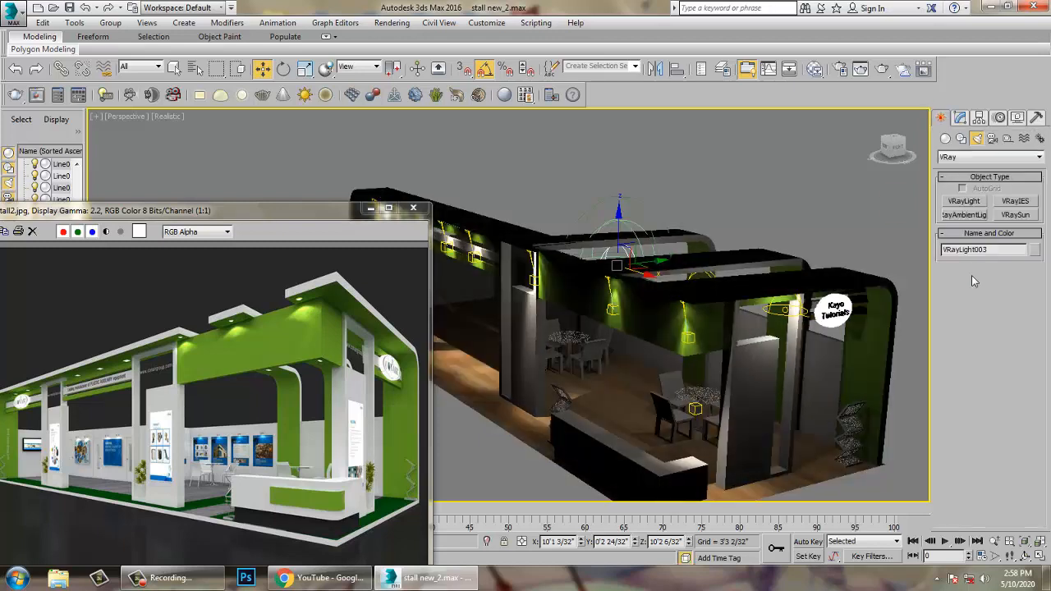
click(972, 201)
alt+middle_drag(468, 230, 566, 328)
middle_drag(567, 328, 598, 326)
click(461, 235)
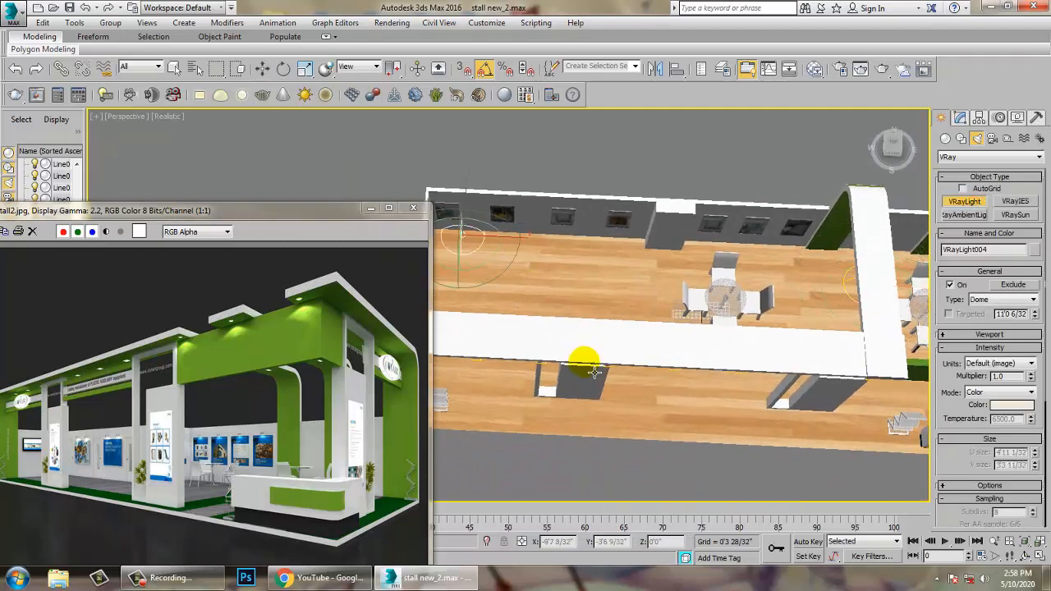
key(w)
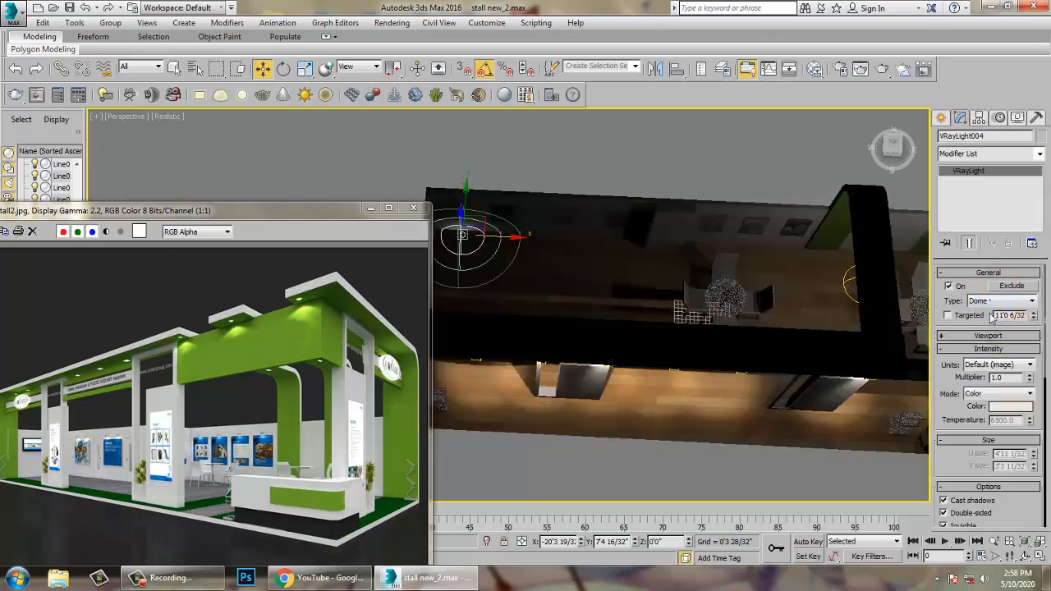
- Change the new V-Ray light's type to Plane and raise it well above the stall walls
click(990, 300)
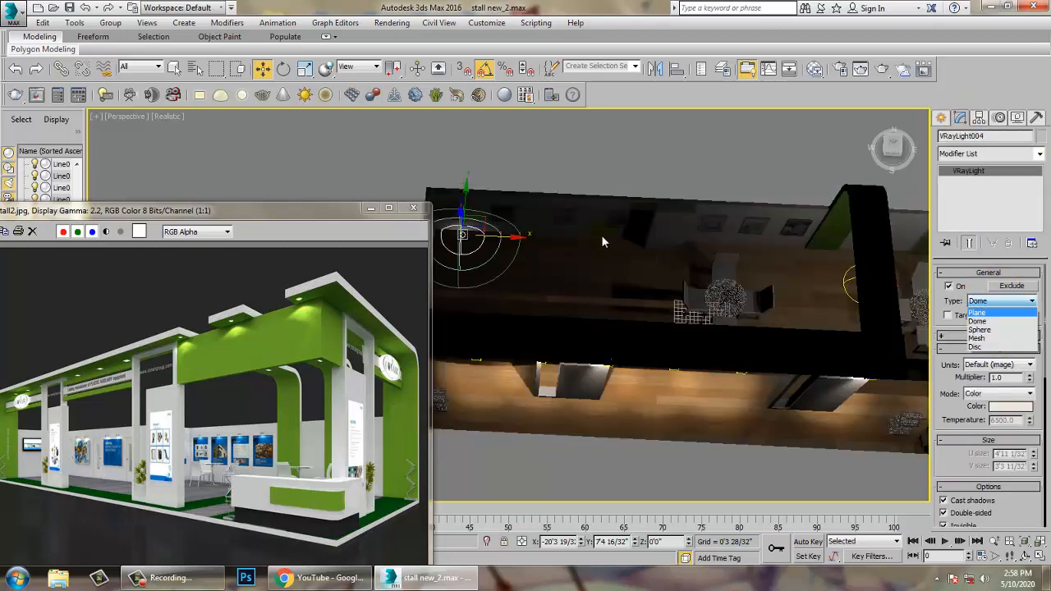
alt+middle_drag(618, 249, 599, 304)
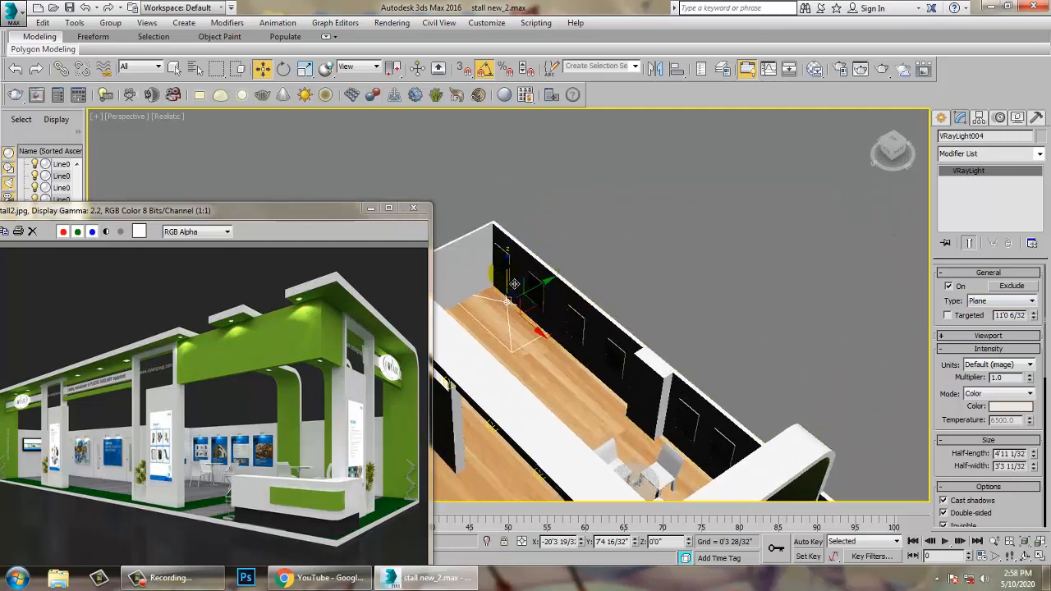
drag(507, 273, 507, 160)
alt+middle_drag(603, 228, 627, 264)
- Turn off angle snap and rotate the raised plane light about -26° around Z, tilting it to face along the stall
key(e)
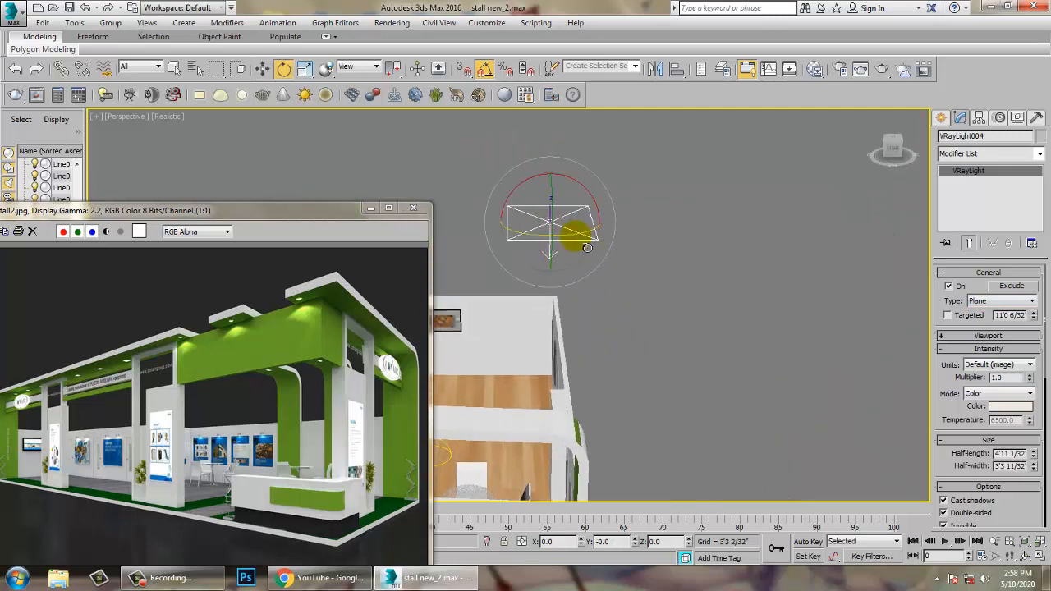
drag(579, 234, 649, 222)
key(ctrl+z)
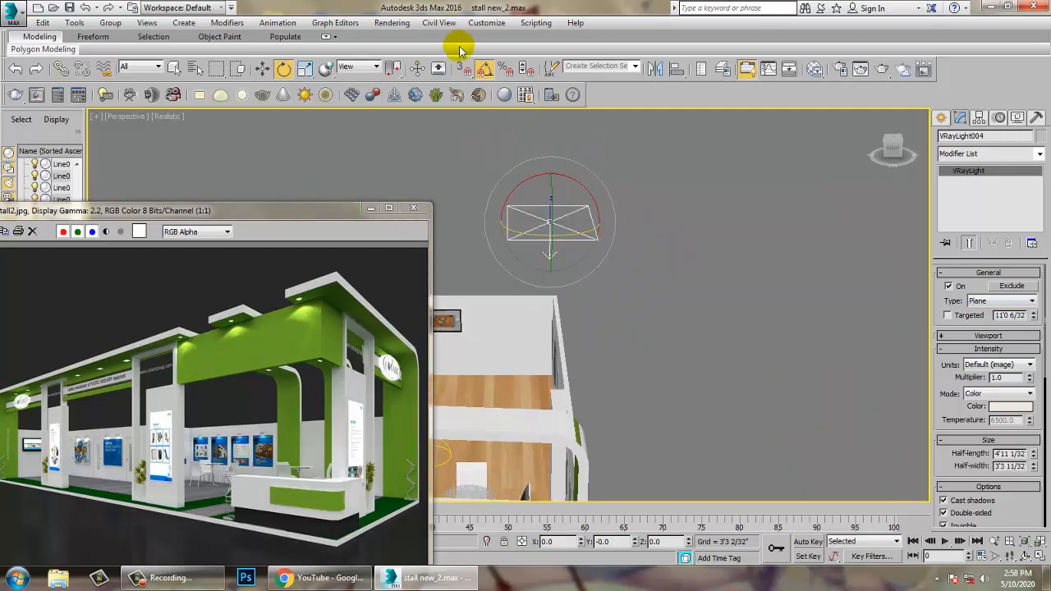
click(482, 70)
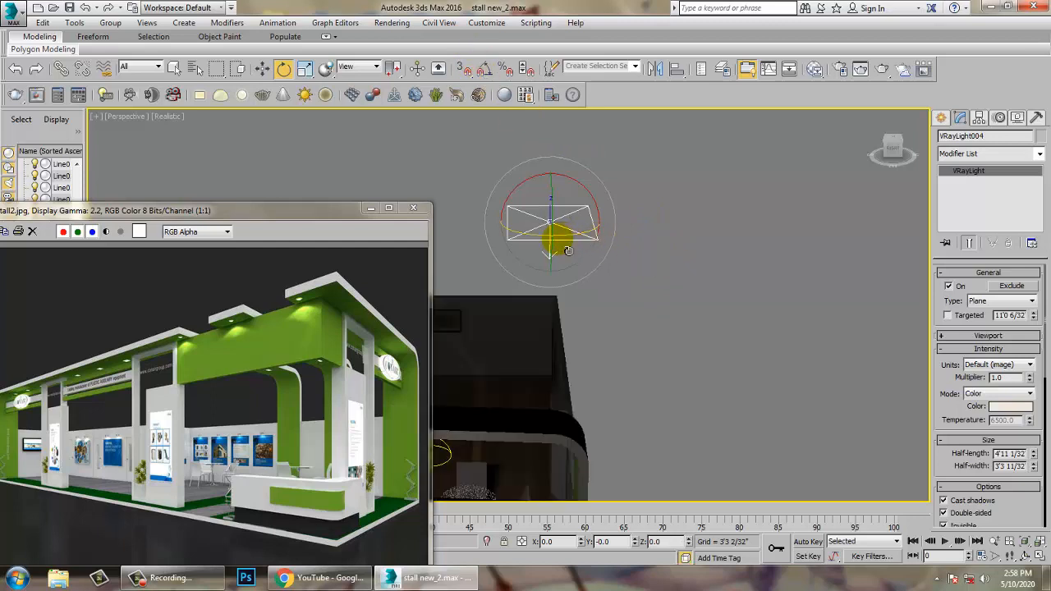
mouse_move(578, 244)
mouse_down()
mouse_move(560, 193)
mouse_move(567, 156)
mouse_move(558, 205)
mouse_up()
drag(595, 240, 561, 251)
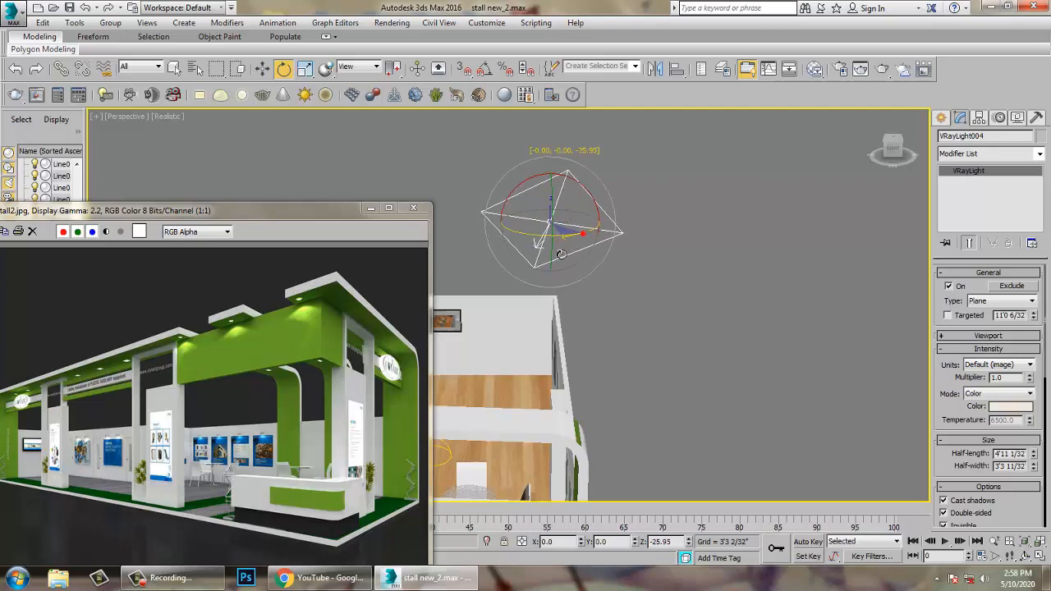
alt+middle_drag(540, 237, 566, 189)
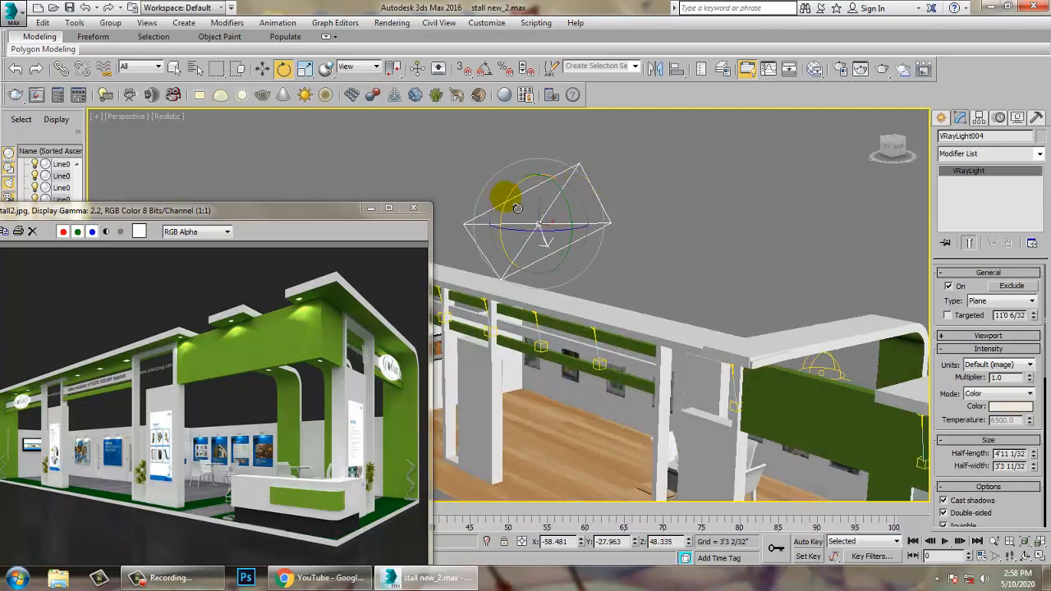
mouse_move(517, 189)
mouse_down()
mouse_move(539, 169)
mouse_move(591, 221)
mouse_up()
alt+middle_drag(591, 221, 638, 237)
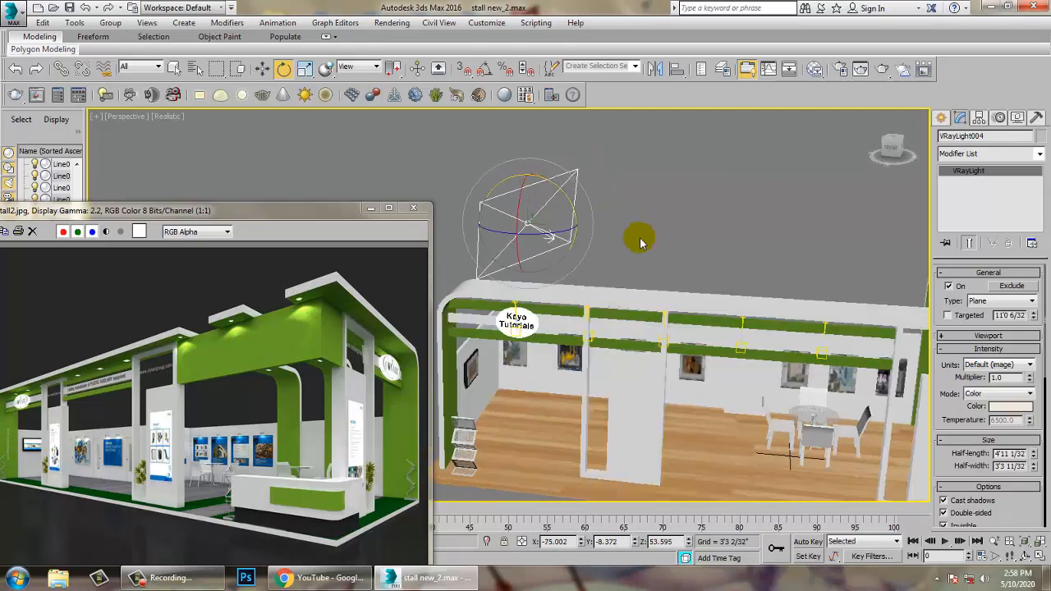
- Make the plane light targeted and lower its target from above the canopy into the stall interior
click(949, 316)
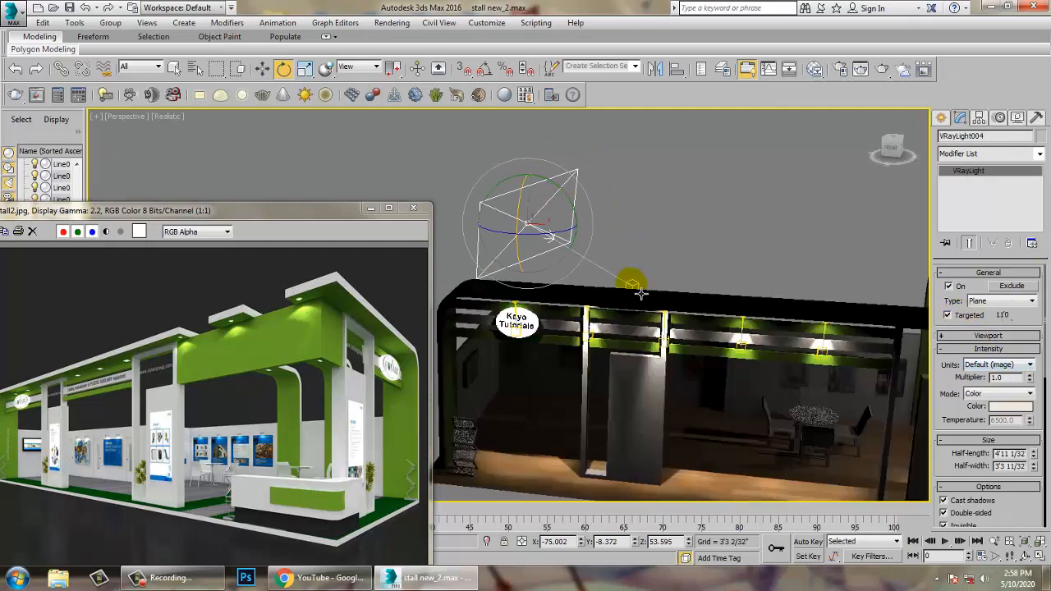
key(w)
click(637, 297)
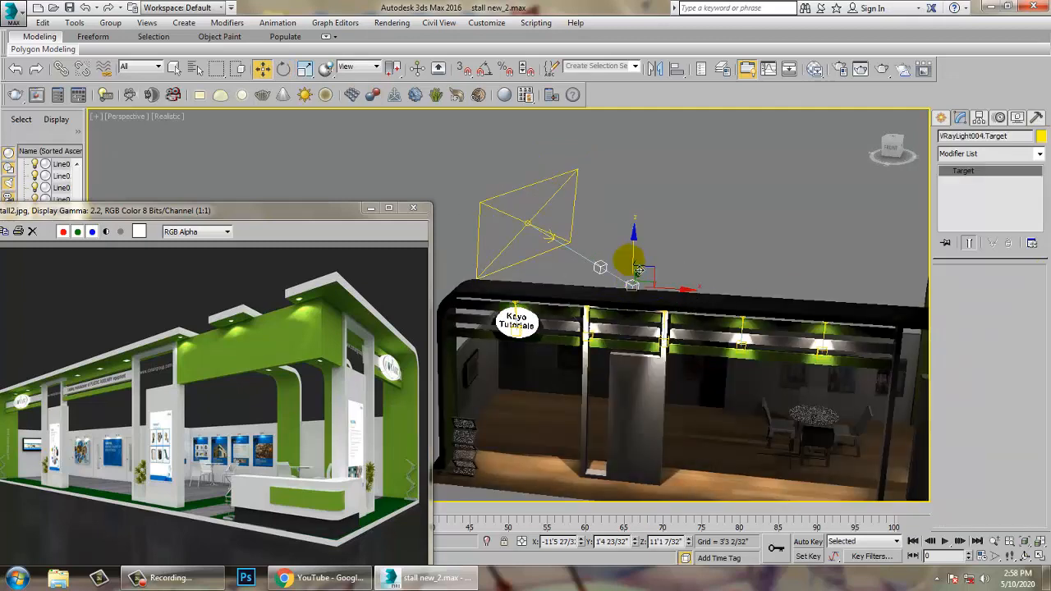
drag(645, 303, 666, 378)
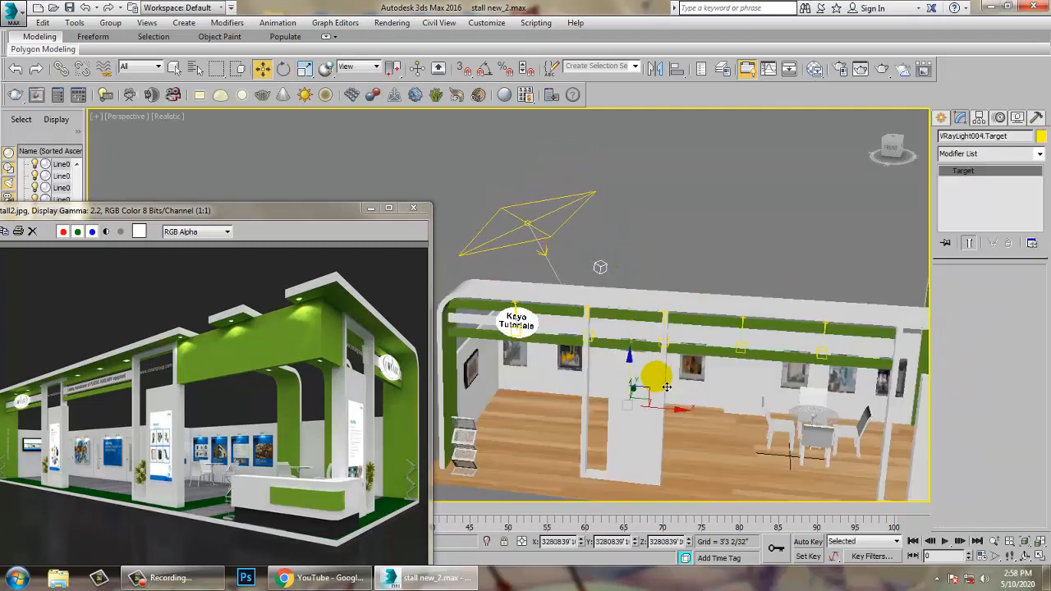
click(673, 410)
key(ctrl+z)
alt+middle_drag(669, 325, 680, 292)
- Move the plane light outward past the stall's end to about X -25'3" and disable its shadow casting
click(593, 291)
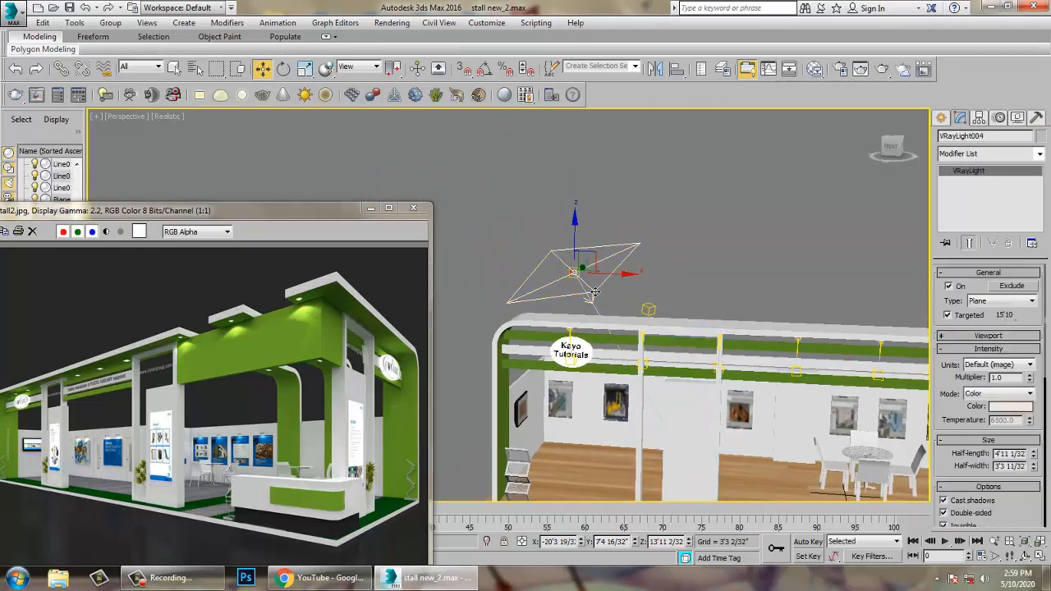
drag(622, 282, 562, 282)
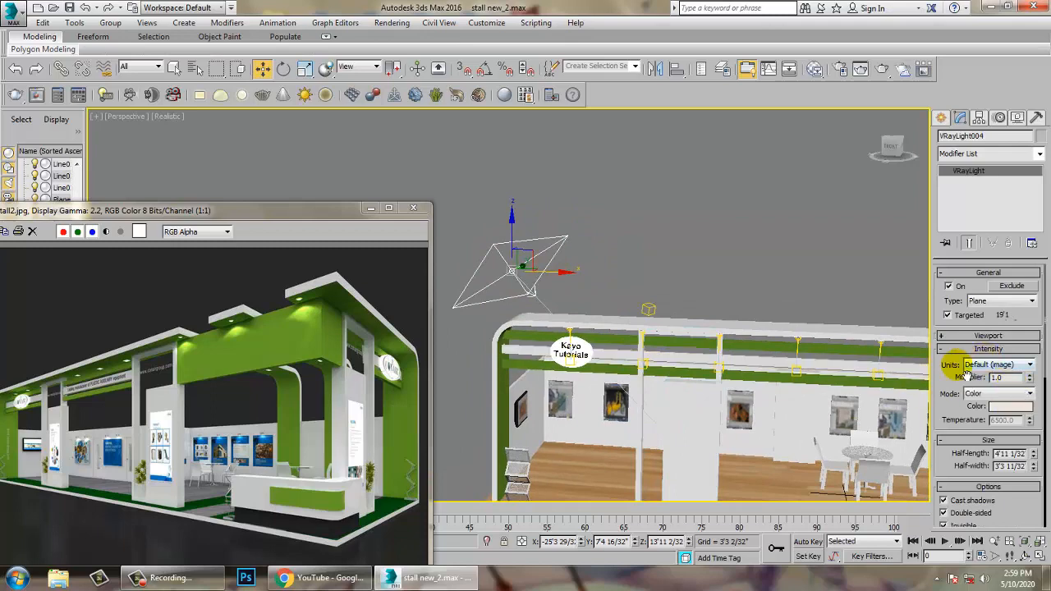
alt+middle_drag(744, 407, 730, 363)
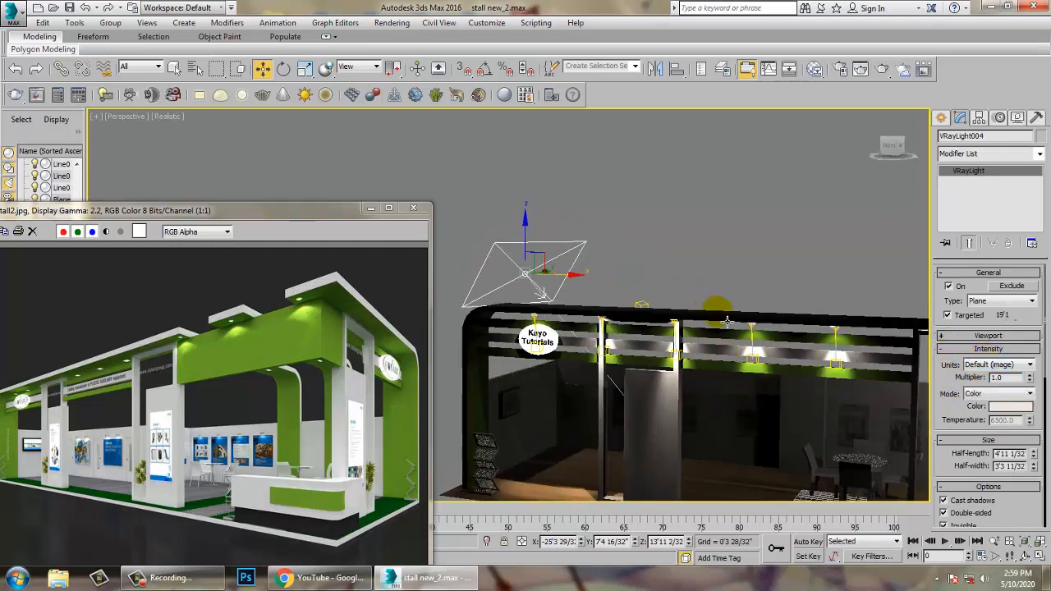
middle_drag(703, 330, 615, 294)
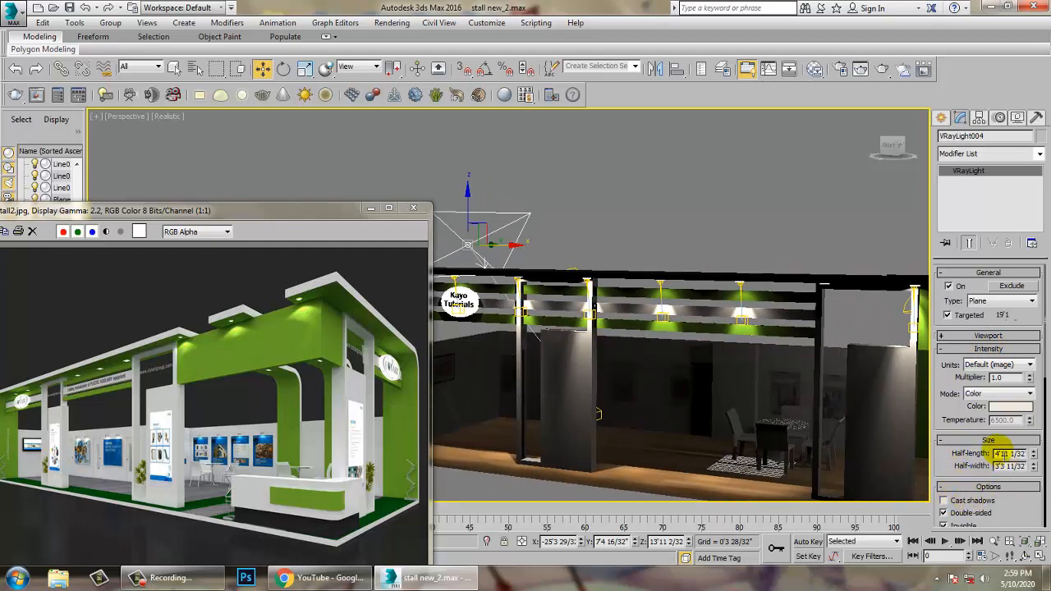
- Try the plane light's multiplier at 21 and 141, checking the brightness inside the stall
scroll(1039, 381, down, 1)
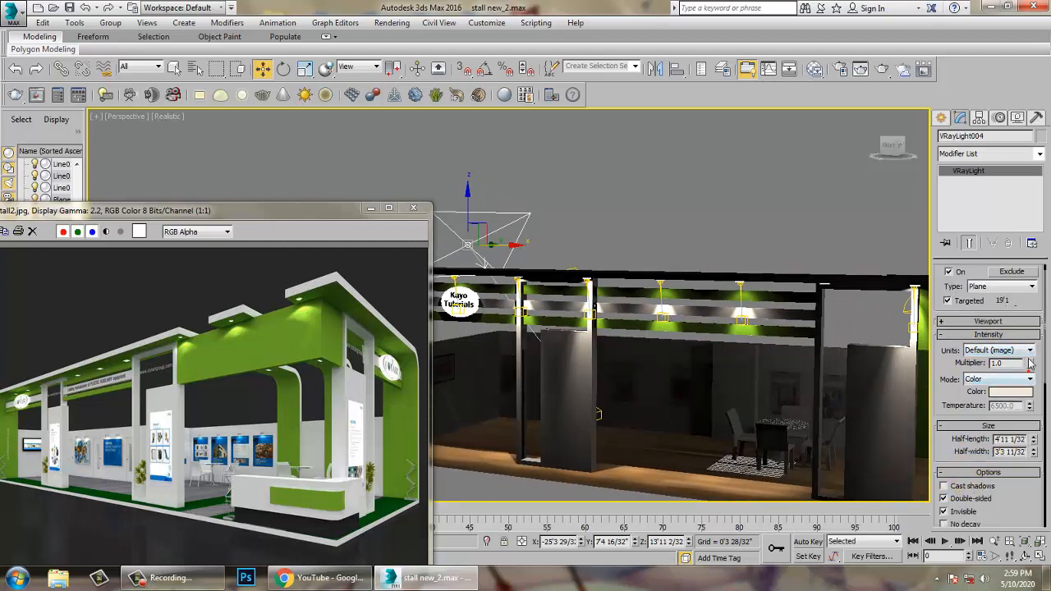
drag(1030, 370, 1039, 351)
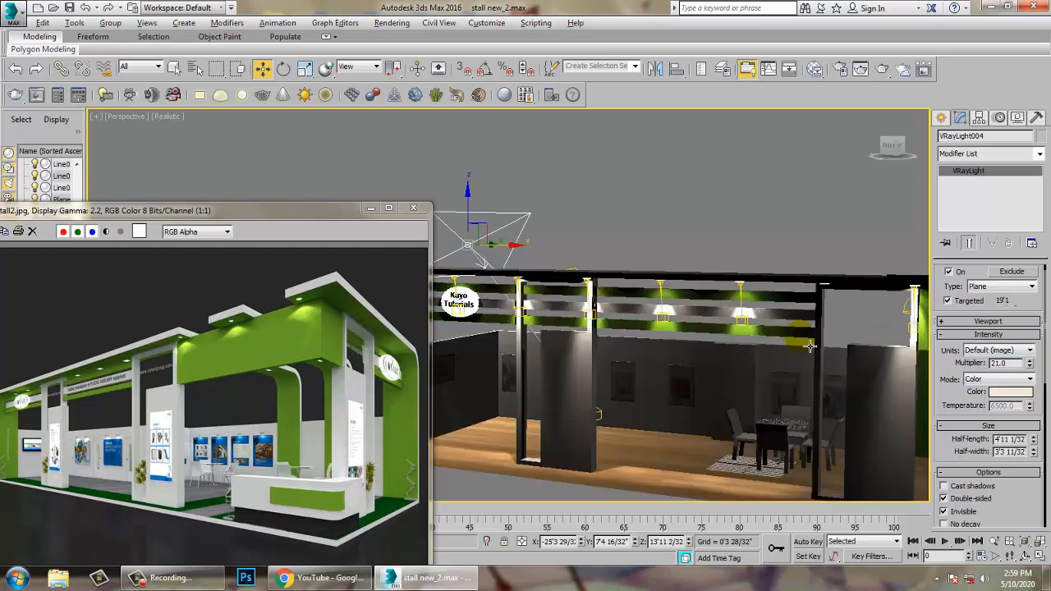
mouse_move(739, 312)
middle_down()
mouse_move(708, 299)
mouse_move(708, 328)
middle_up()
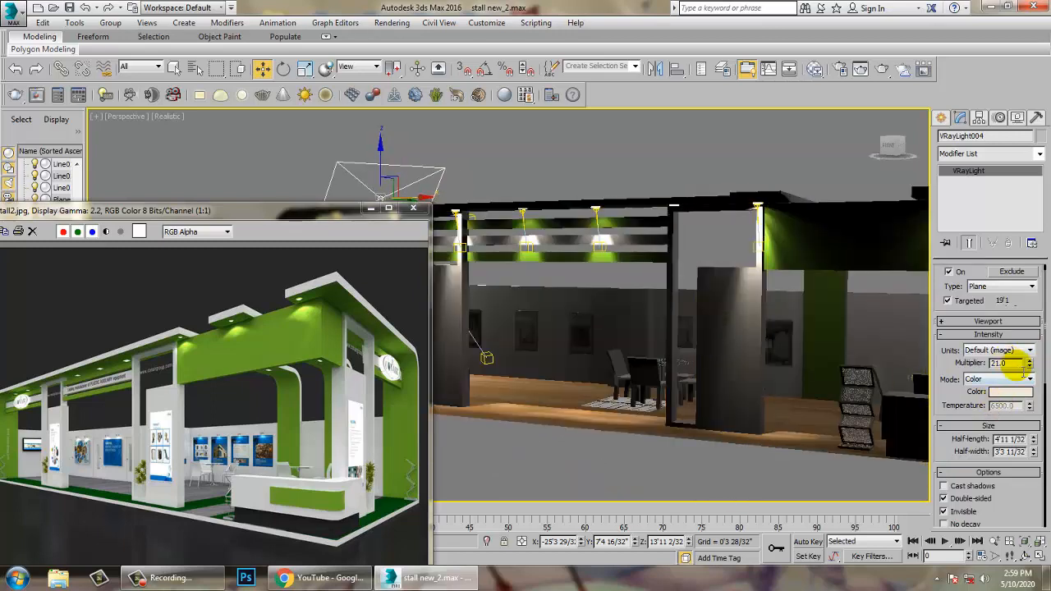
drag(1030, 358, 1035, 325)
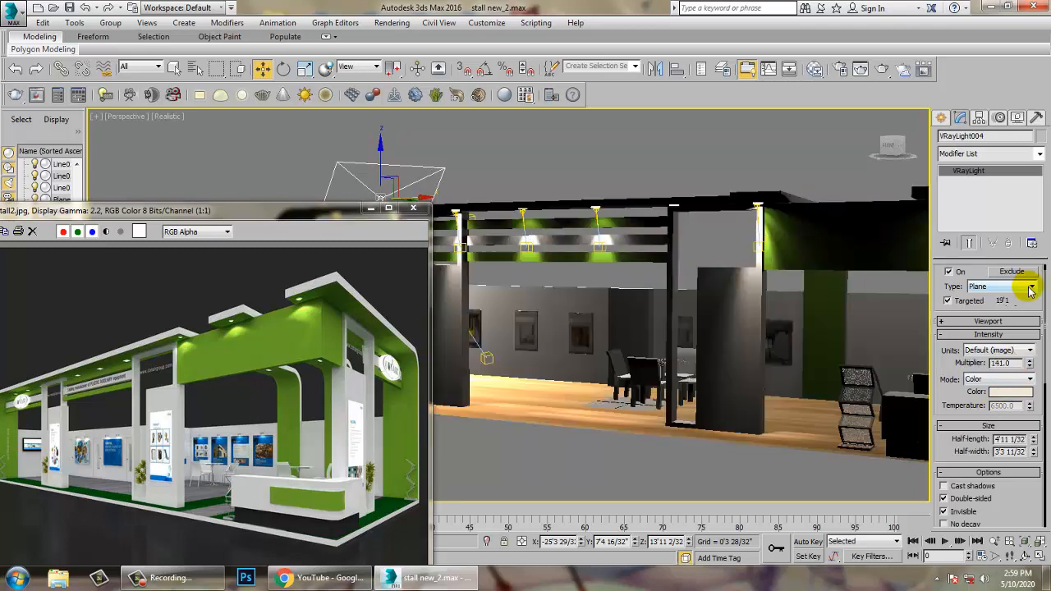
alt+middle_drag(706, 360, 704, 330)
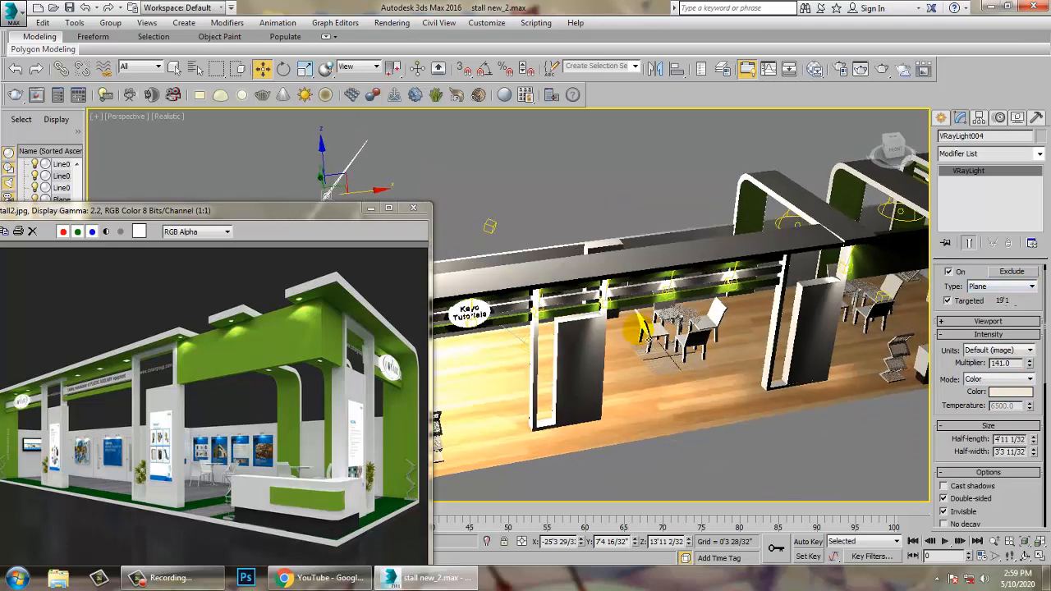
- Set the plane light's multiplier to 10
double_click(1002, 362)
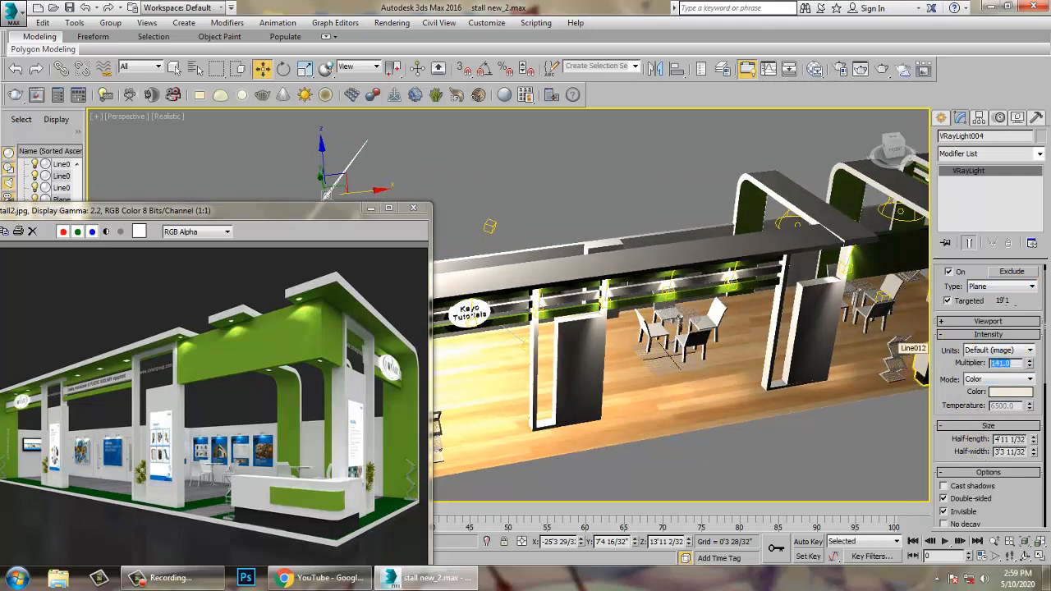
text(10)
key(Return)
- Make the plane light untargeted and clone it as one copy past the stall's opposite end, at about X 33'8"
scroll(629, 263, down, 6)
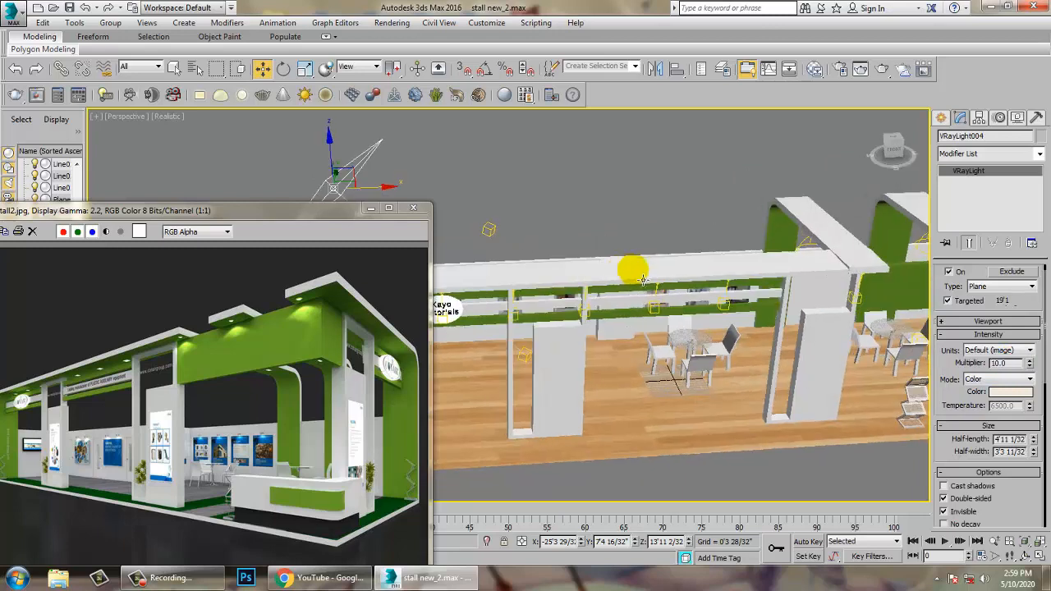
click(948, 300)
shift+drag(523, 261, 898, 238)
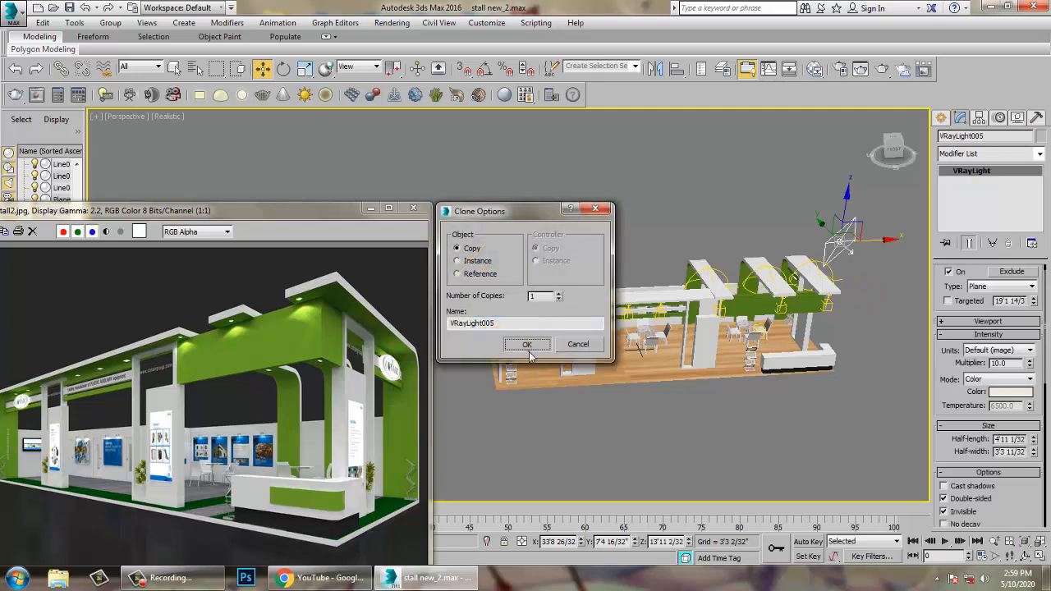
click(526, 344)
- Move the cloned plane light to the counter side at about Y -20'2" and rotate it to face the stall
alt+middle_drag(527, 344, 698, 305)
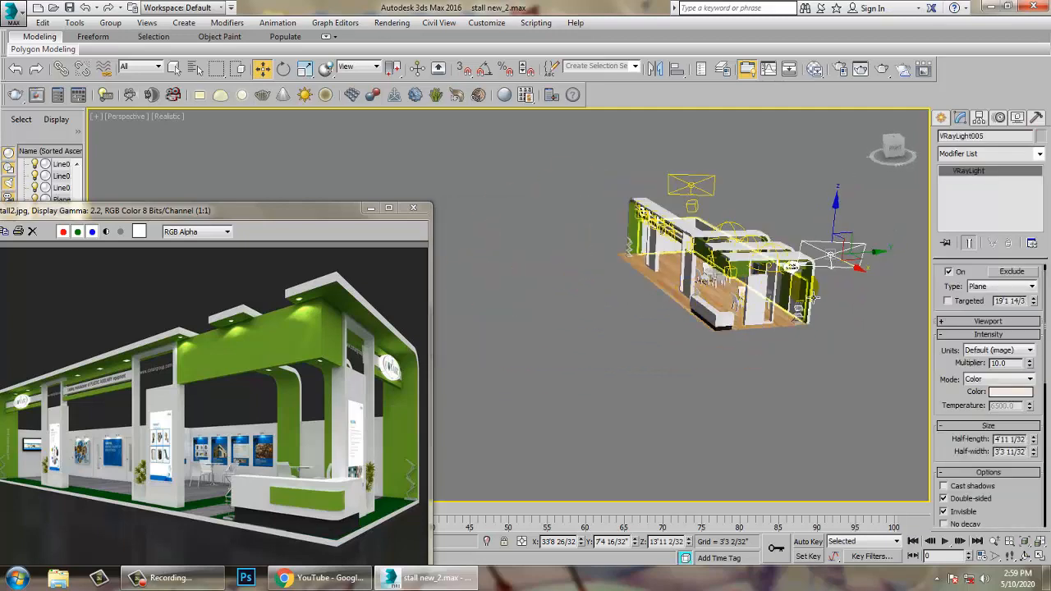
drag(875, 261, 716, 241)
key(e)
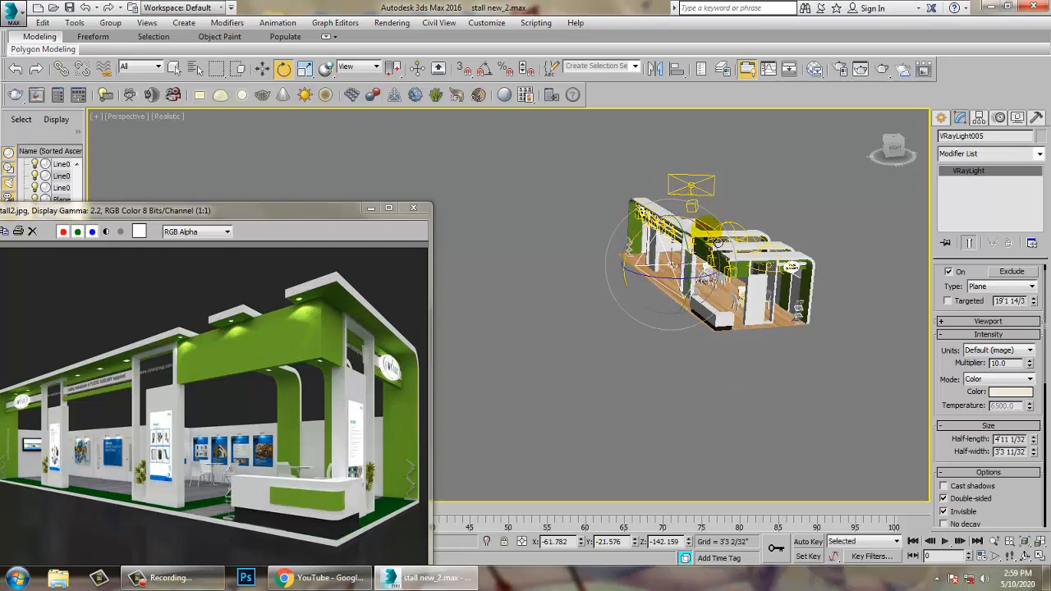
alt+middle_drag(718, 243, 749, 249)
drag(715, 236, 679, 302)
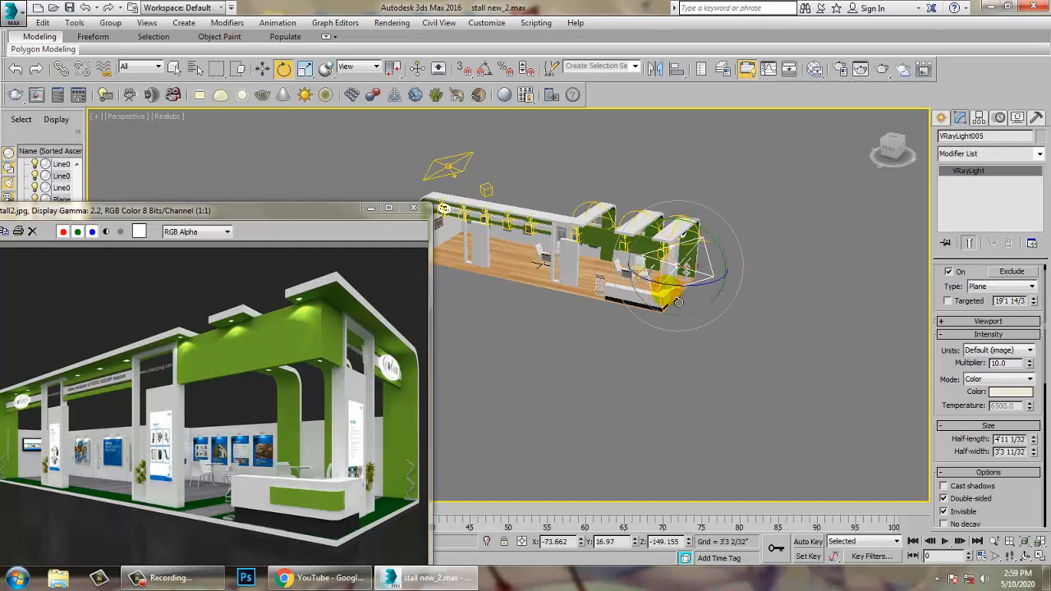
mouse_move(729, 232)
mouse_down()
mouse_move(738, 249)
mouse_move(727, 247)
mouse_up()
alt+middle_drag(706, 278, 729, 268)
- Move the cloned plane light farther out from the stall's front, to about Y -29'11"
key(w)
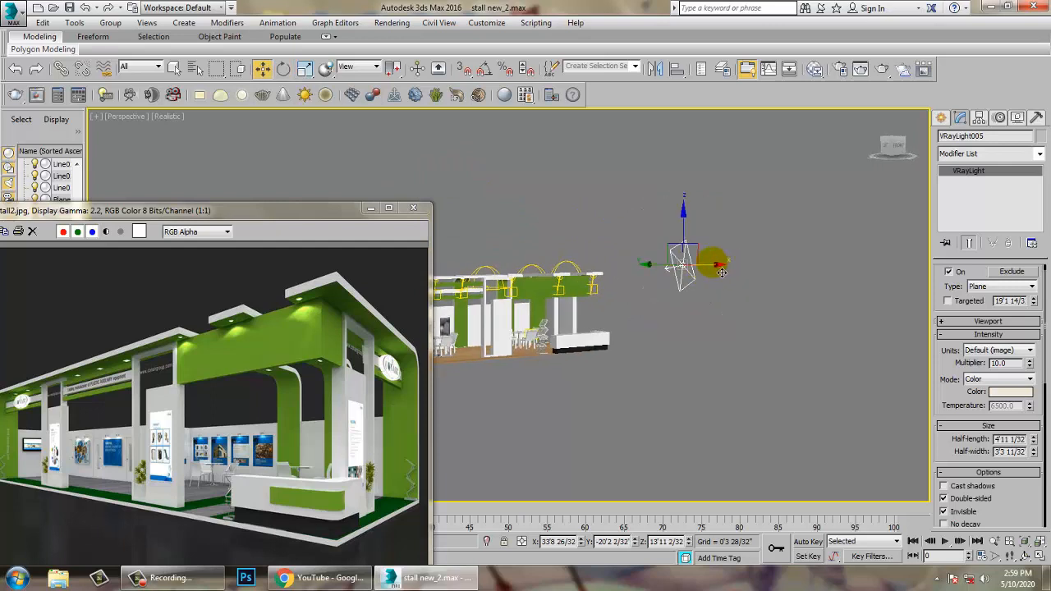
drag(647, 264, 693, 266)
alt+middle_drag(695, 268, 735, 308)
- Make the cloned plane light targeted and place its target inside the stall at about X 2'10", Y 0'8", Z -1'3"
click(949, 301)
click(628, 256)
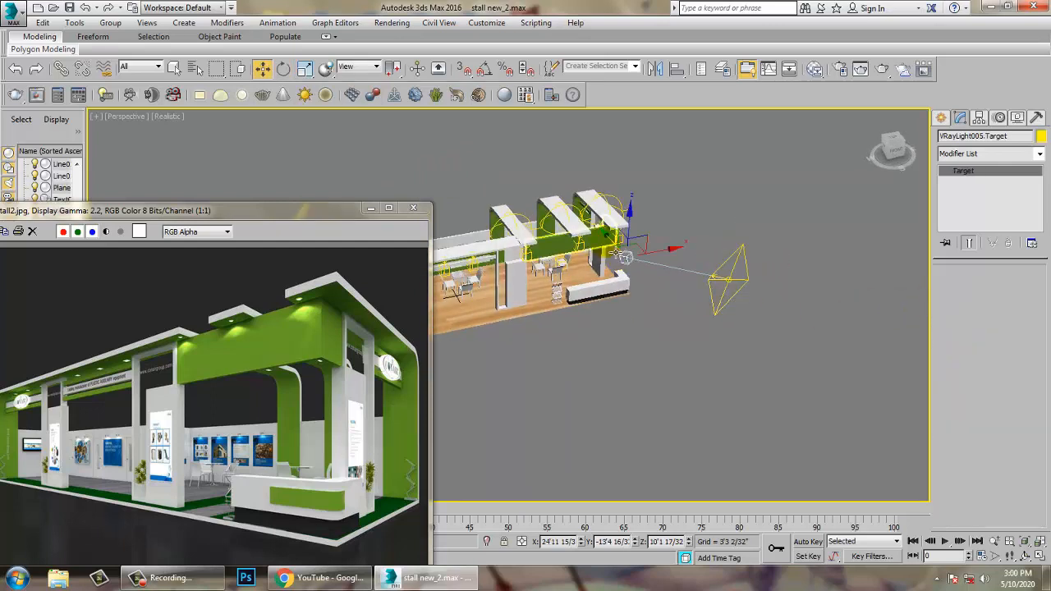
drag(600, 228, 489, 262)
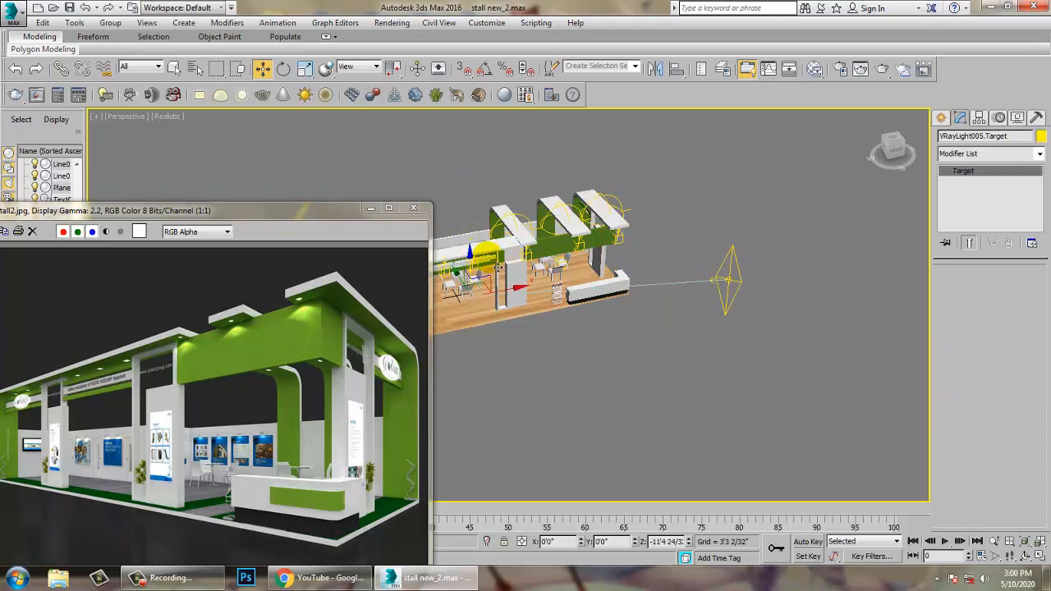
alt+middle_drag(752, 311, 723, 297)
scroll(648, 302, up, 4)
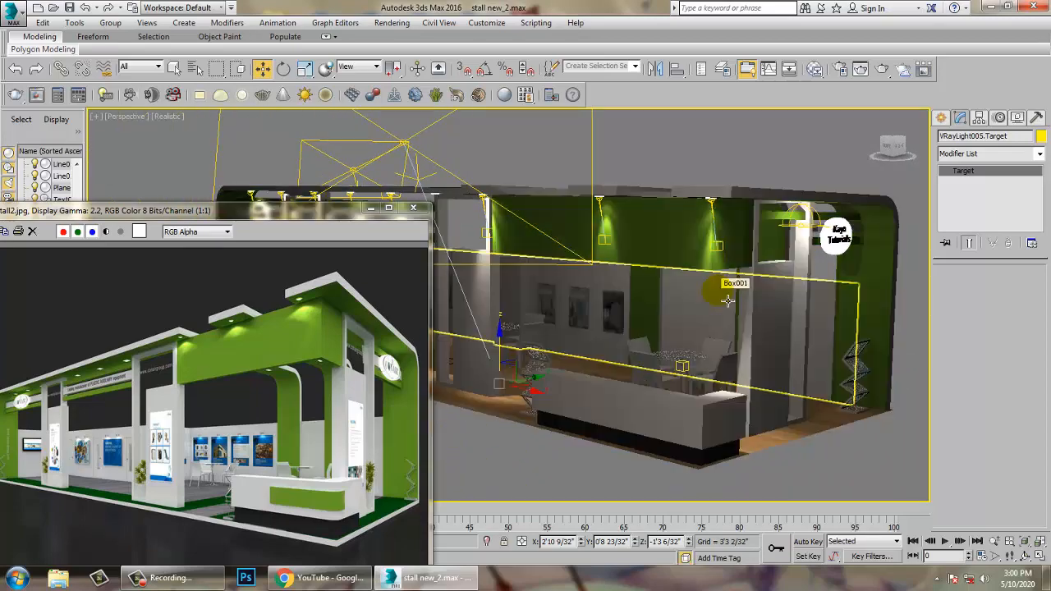
- Set the cloned front plane light's multiplier to 120
click(593, 159)
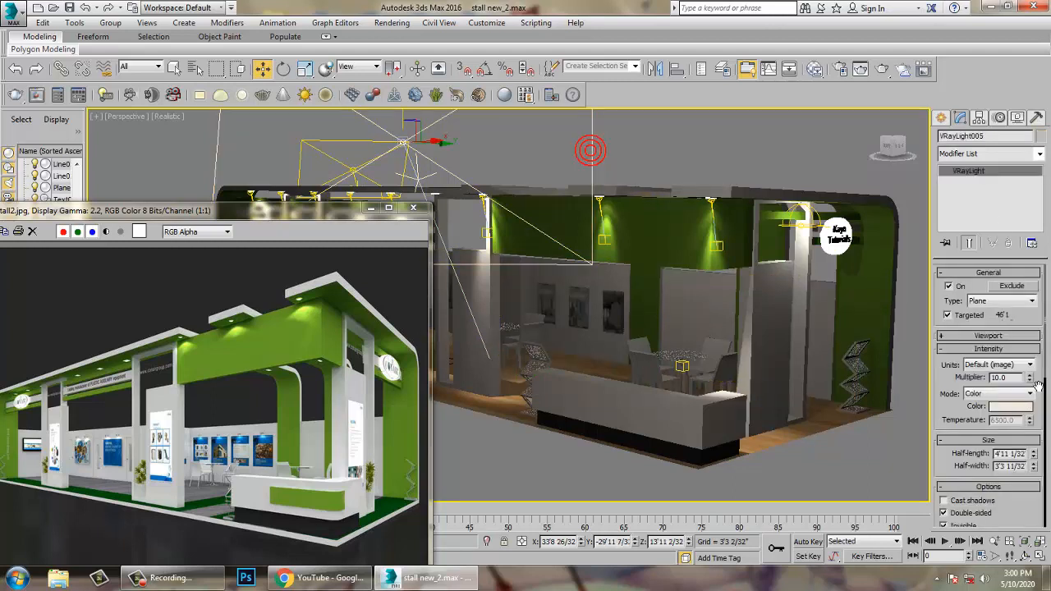
drag(1029, 380, 1039, 372)
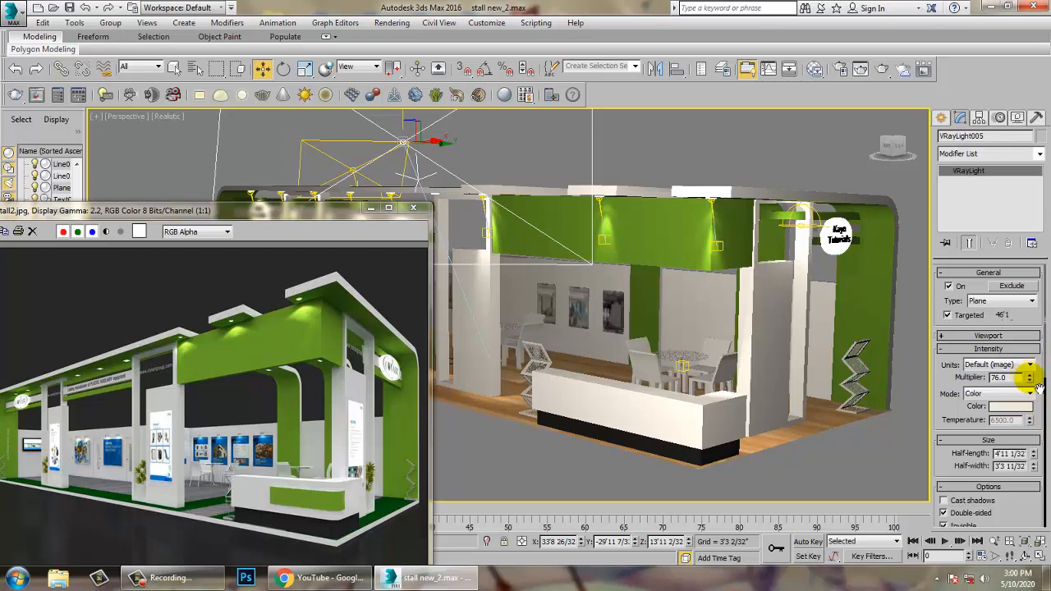
drag(1031, 379, 1039, 354)
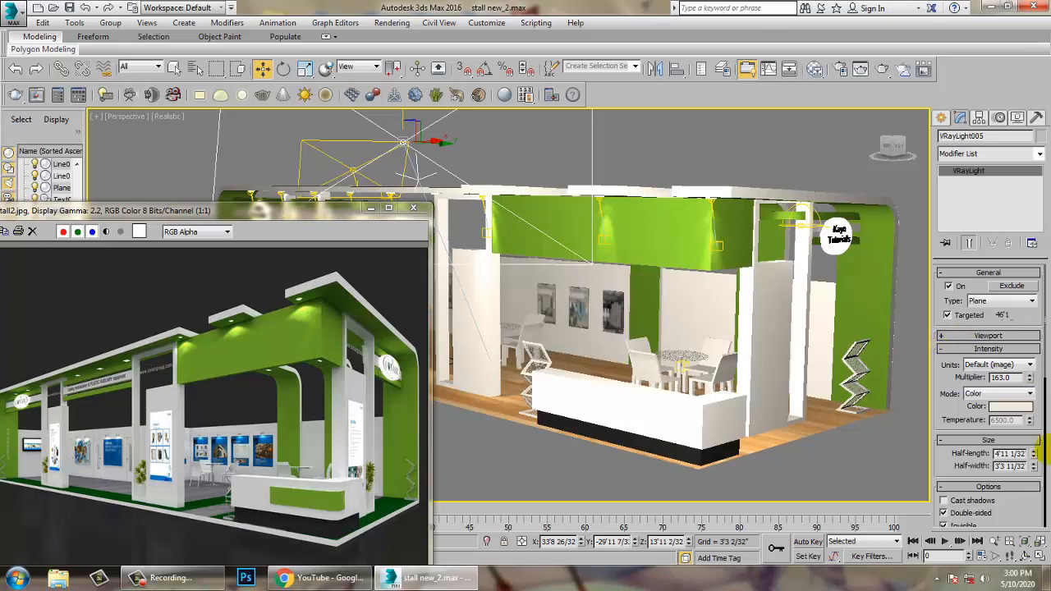
double_click(1002, 377)
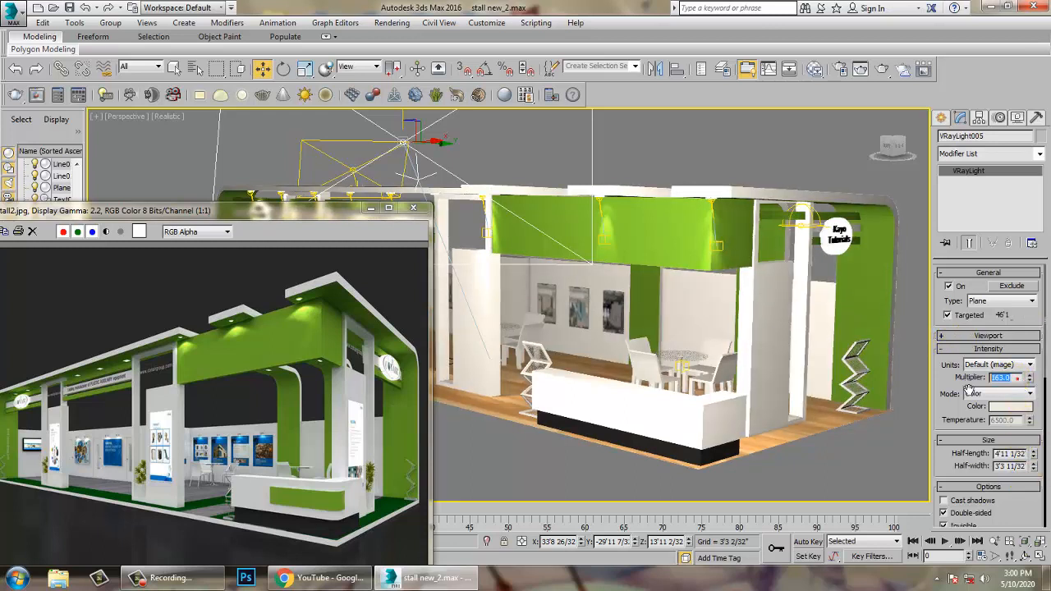
text(1)
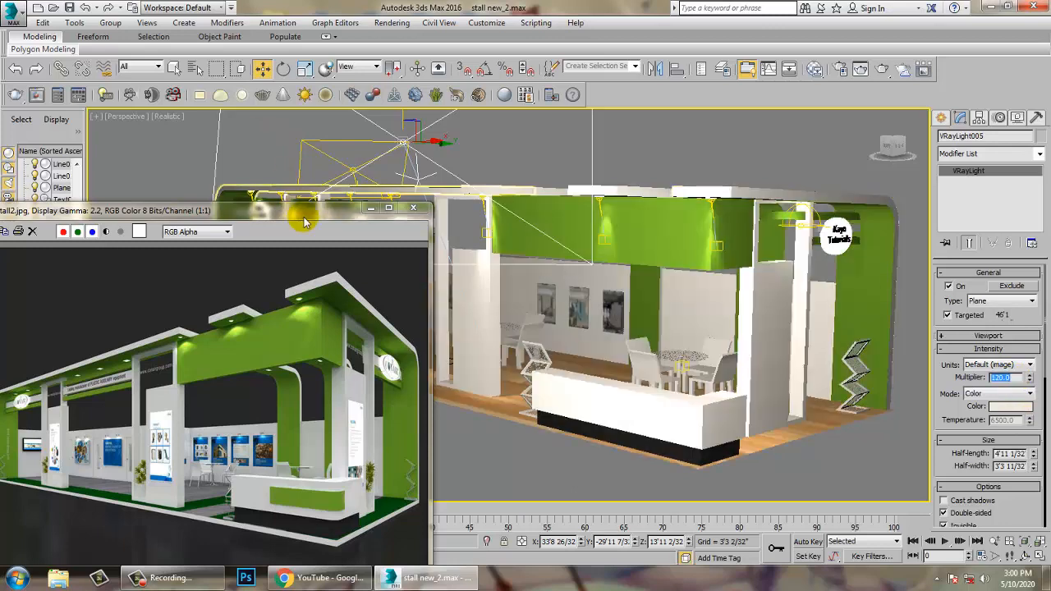
- Move the reference render aside, frame the whole stall in perspective and open the Render Setup dialog
drag(303, 213, 107, 193)
alt+middle_drag(575, 340, 596, 388)
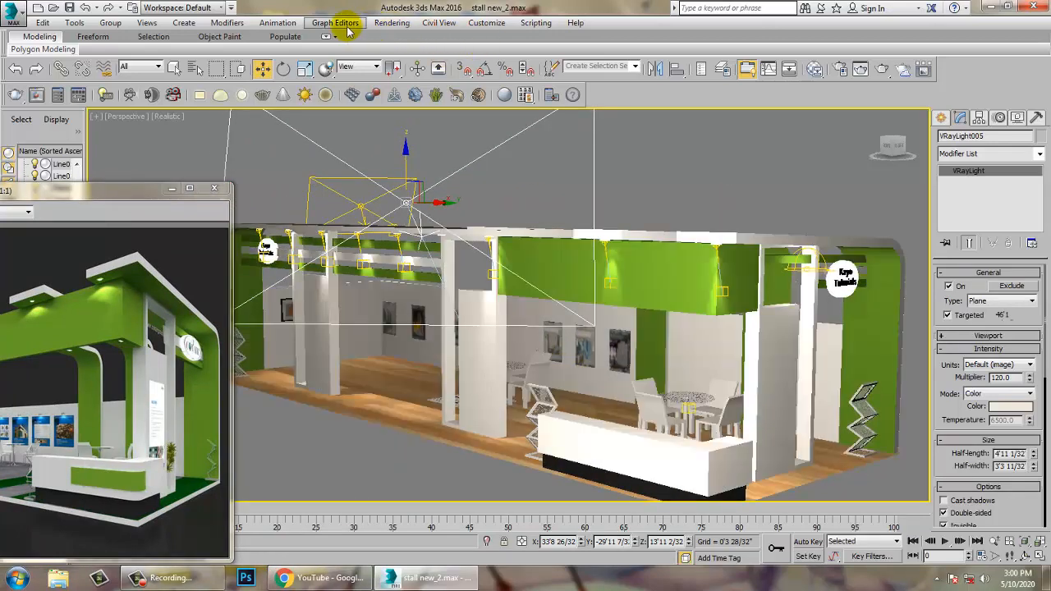
click(391, 22)
click(462, 82)
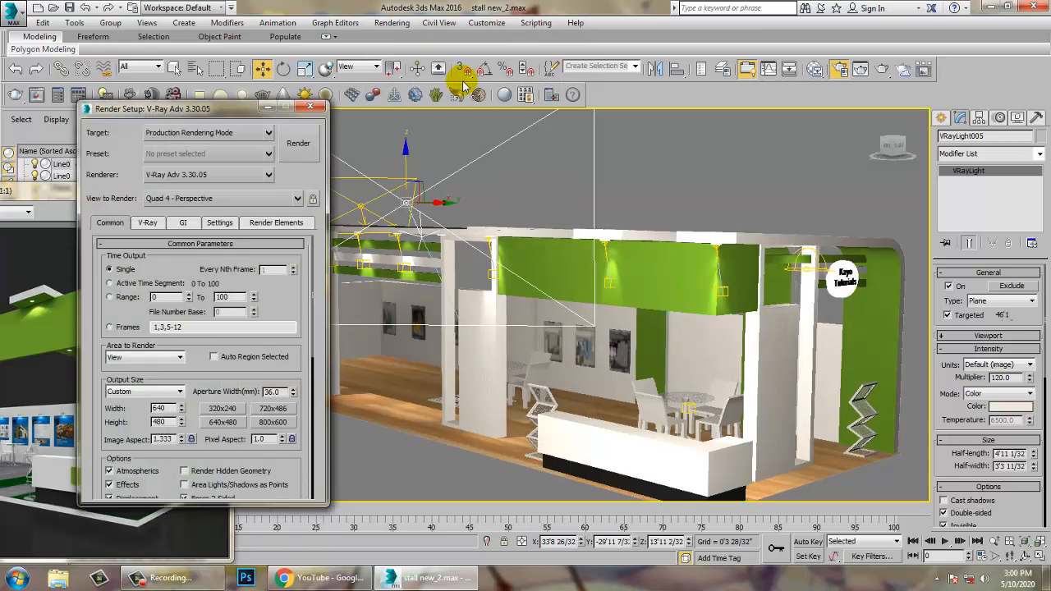
- Set the V-Ray image sampler type to Adaptive subdivision and check the available image filters
click(147, 222)
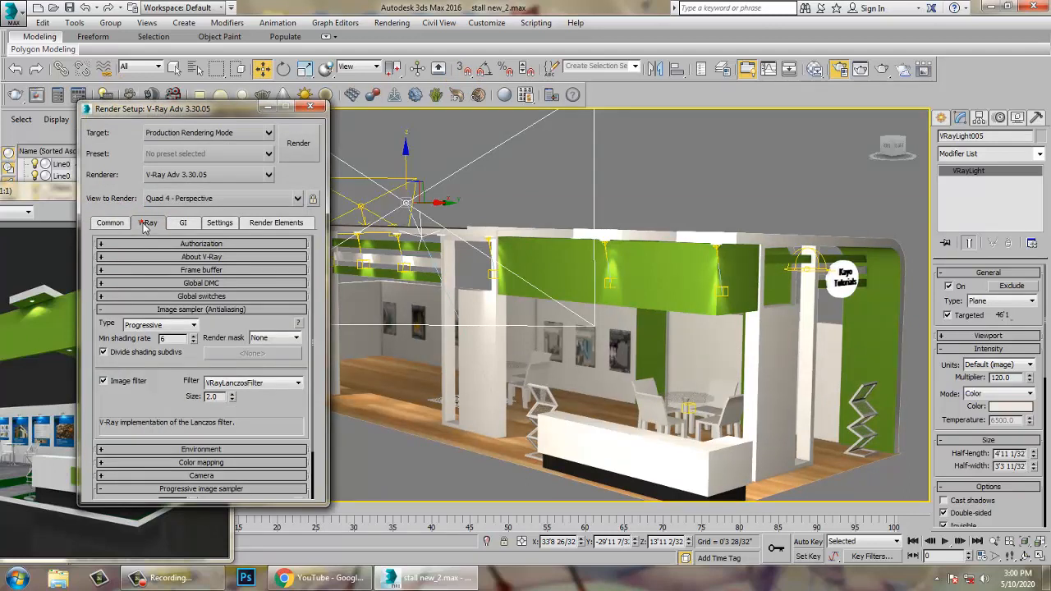
click(168, 325)
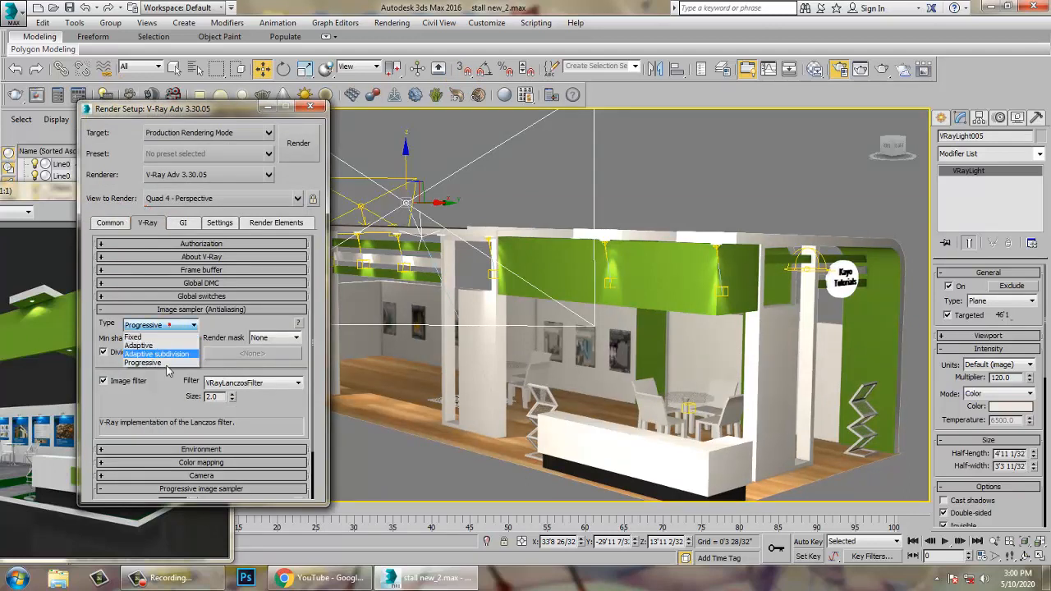
click(156, 354)
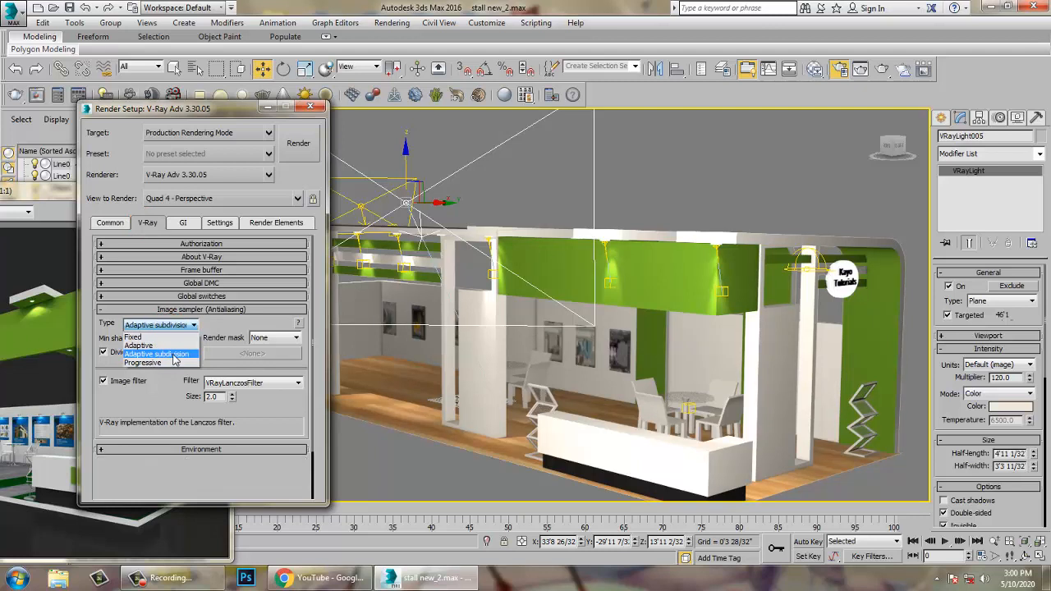
click(264, 389)
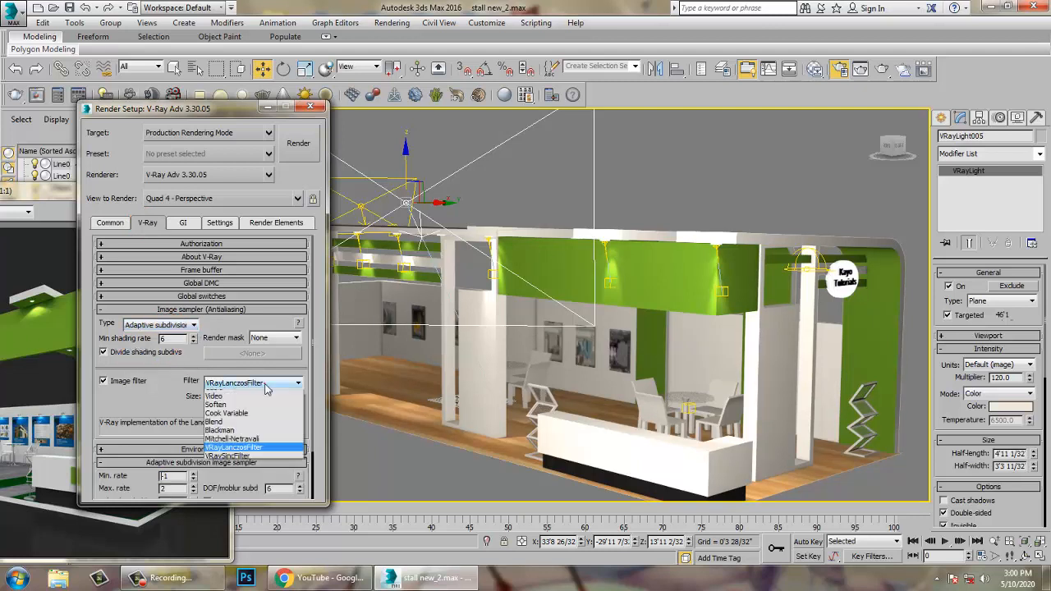
click(264, 389)
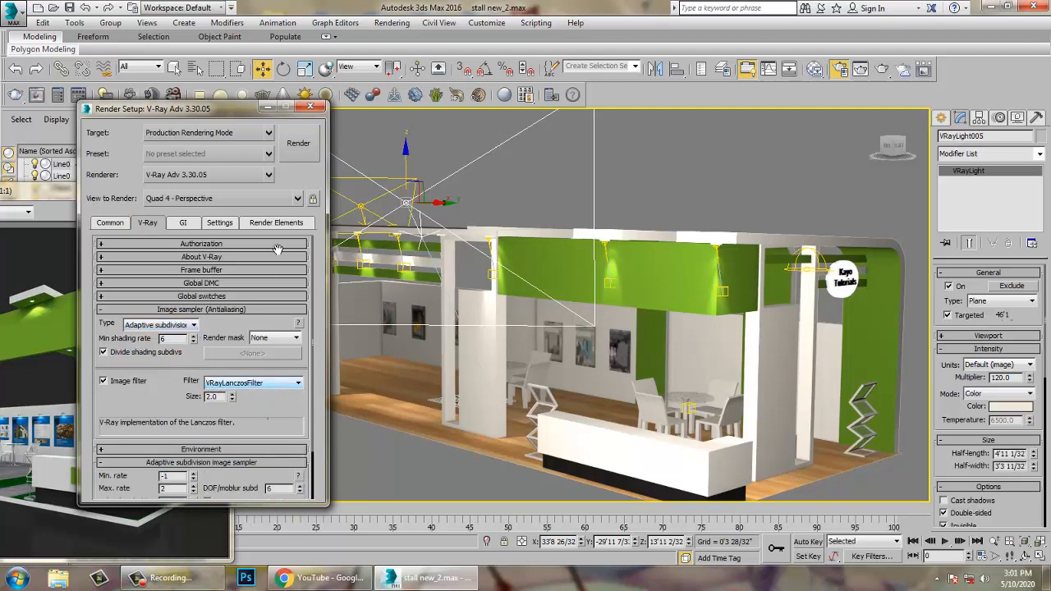
- Set the V-Ray color mapping type to Exponential
scroll(278, 250, down, 3)
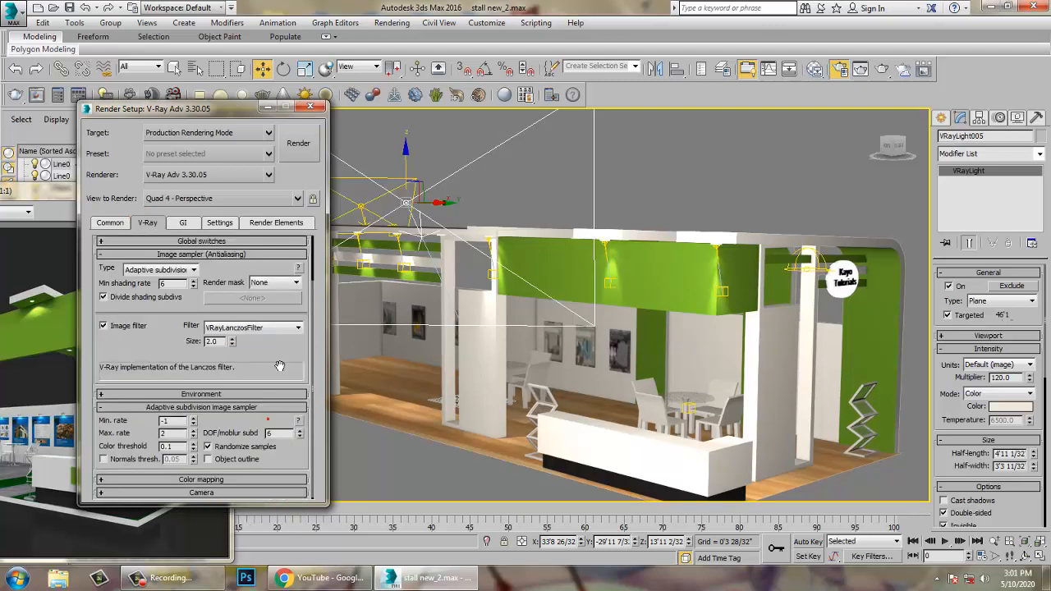
click(279, 479)
click(166, 468)
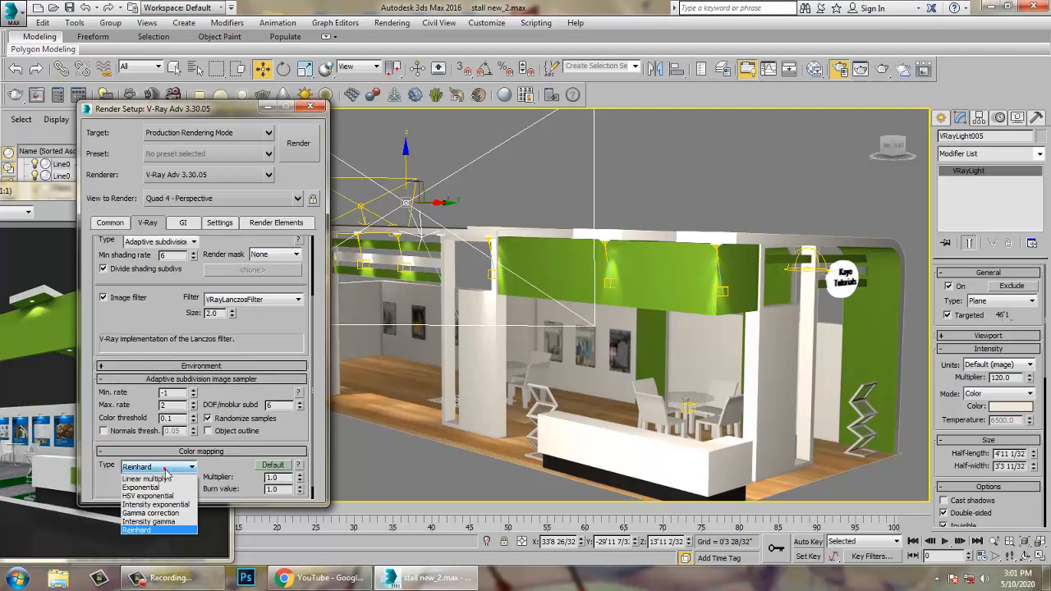
click(148, 488)
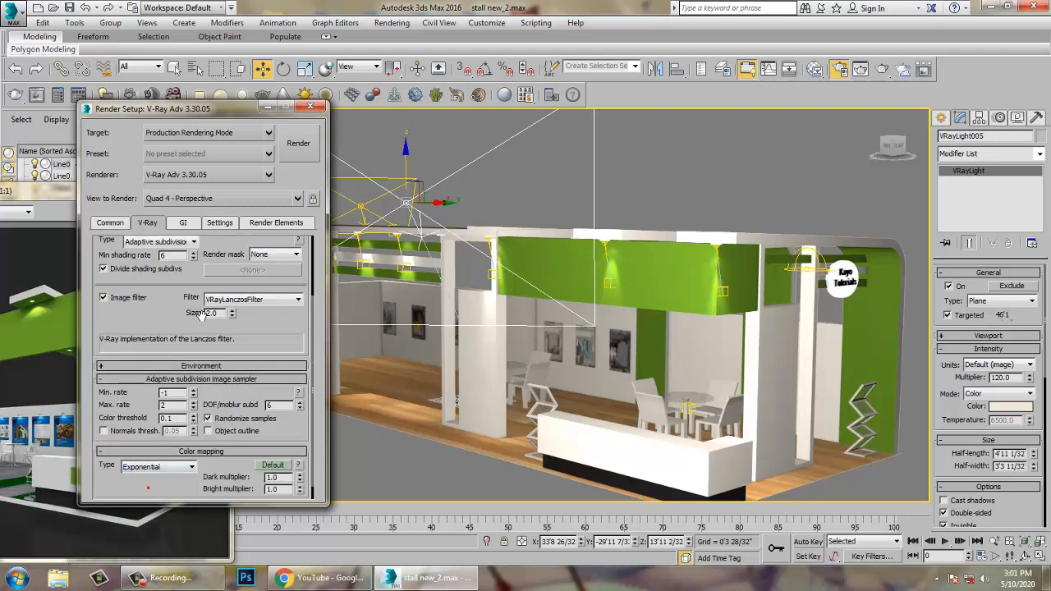
- Set the primary GI engine to Irradiance map and the secondary to Light cache, and expand the irradiance map settings
click(181, 223)
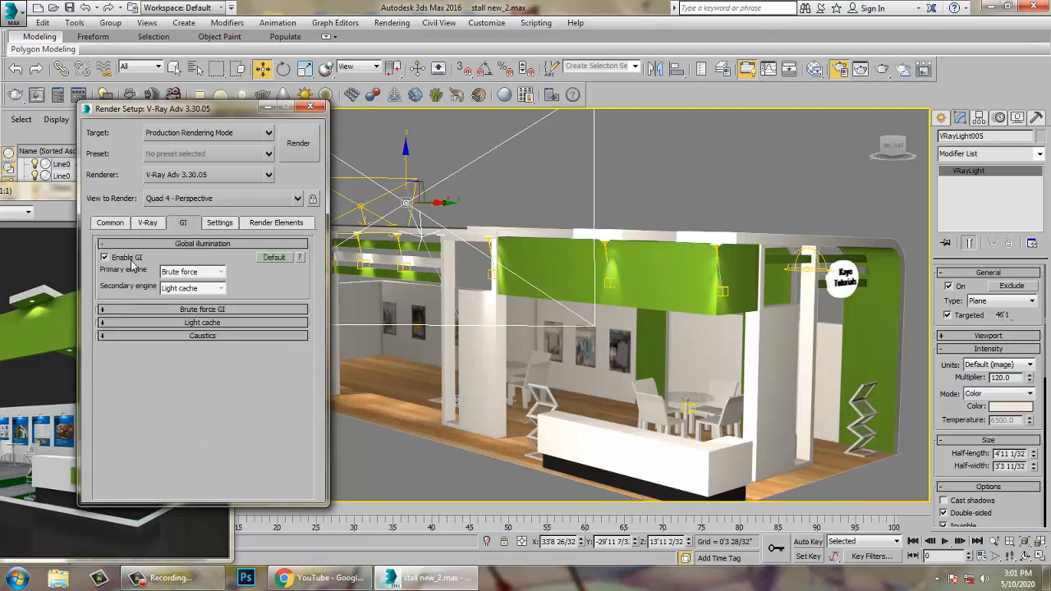
click(208, 273)
click(203, 287)
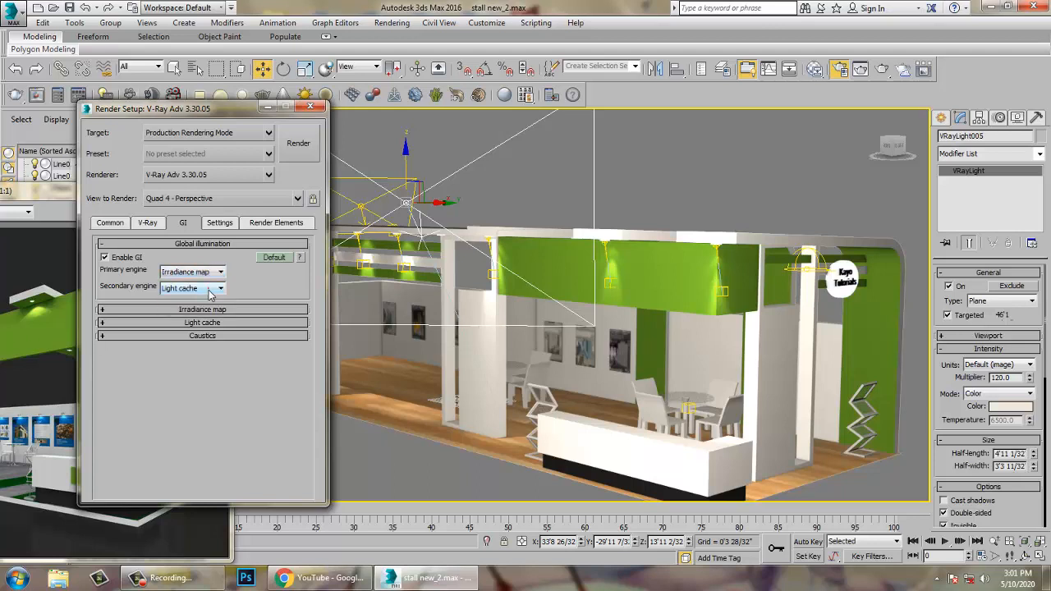
click(211, 288)
click(193, 328)
click(209, 309)
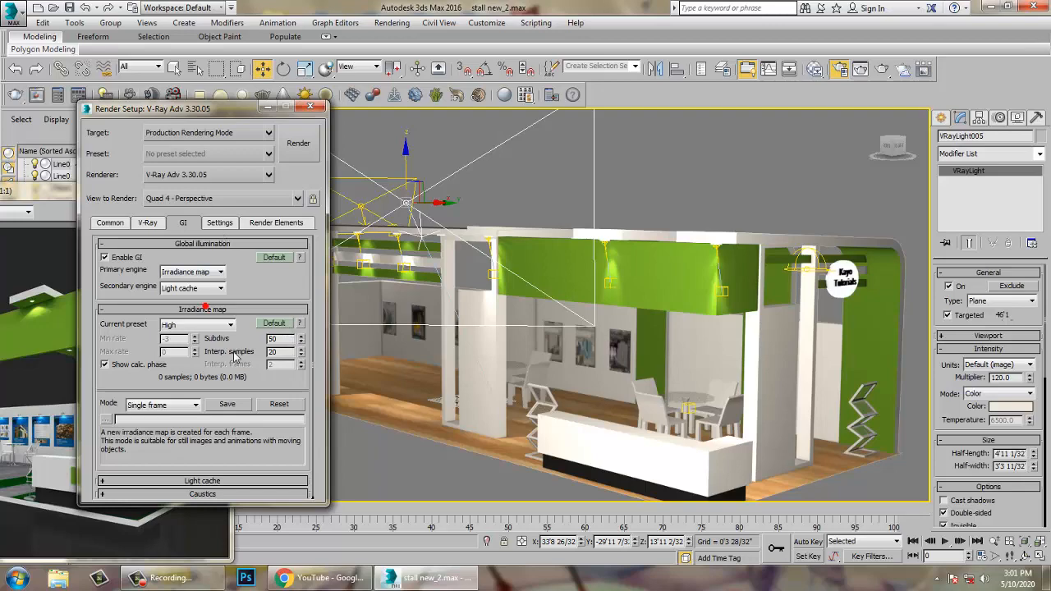
- Start a test render of the perspective view to check the lighting, stop it and close the frame buffer
click(296, 144)
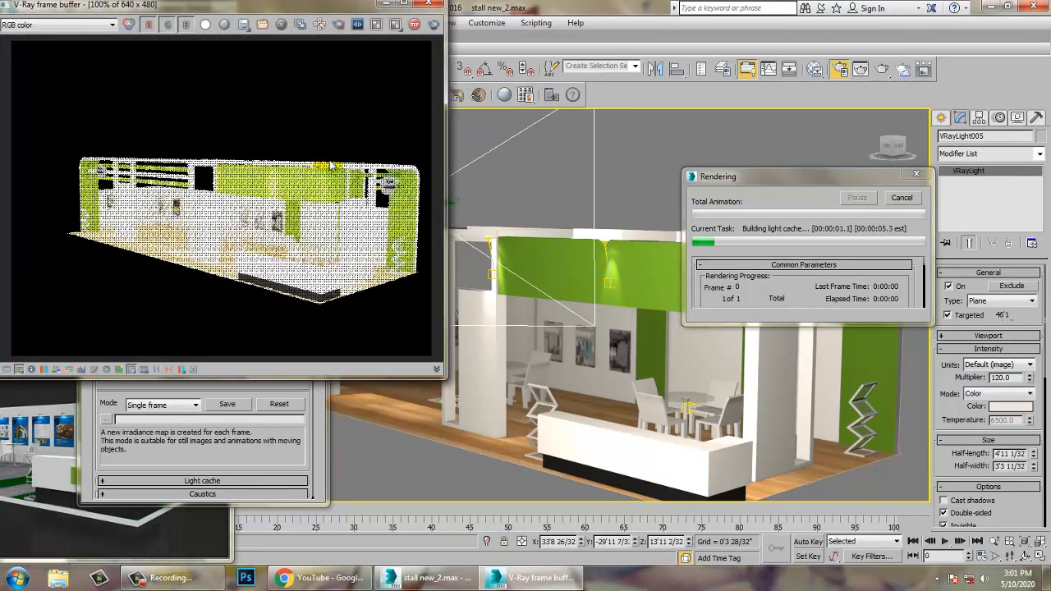
key(Escape)
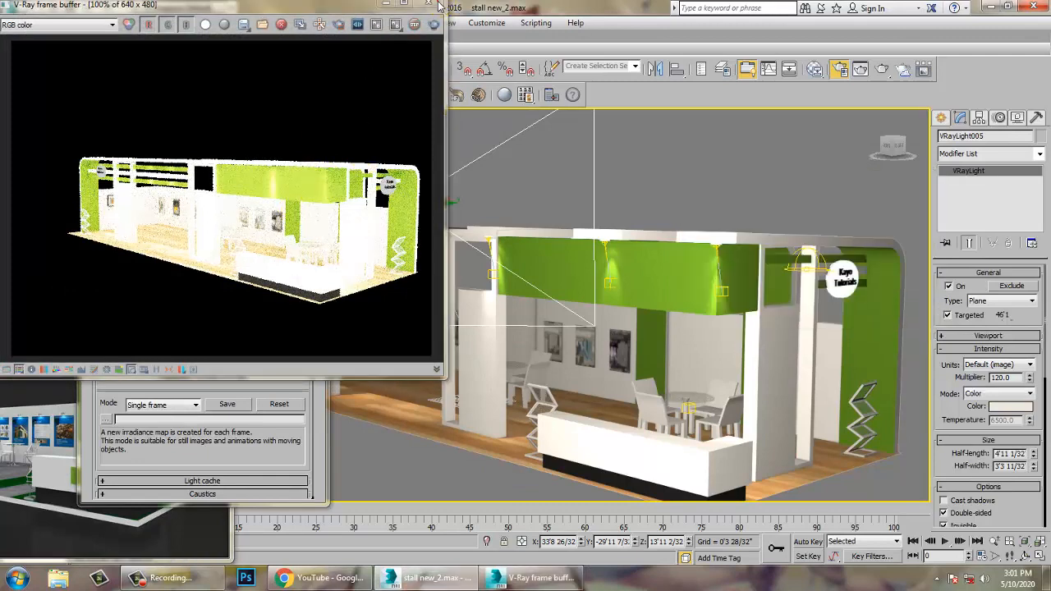
click(429, 4)
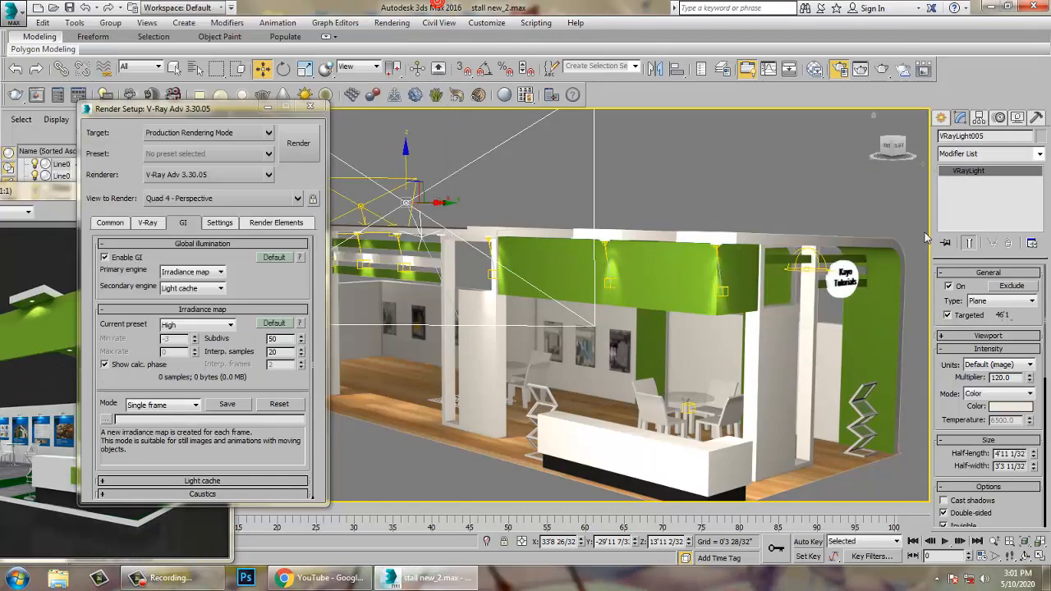
- Set the selected front plane light's multiplier to 50
click(1000, 377)
text(5)
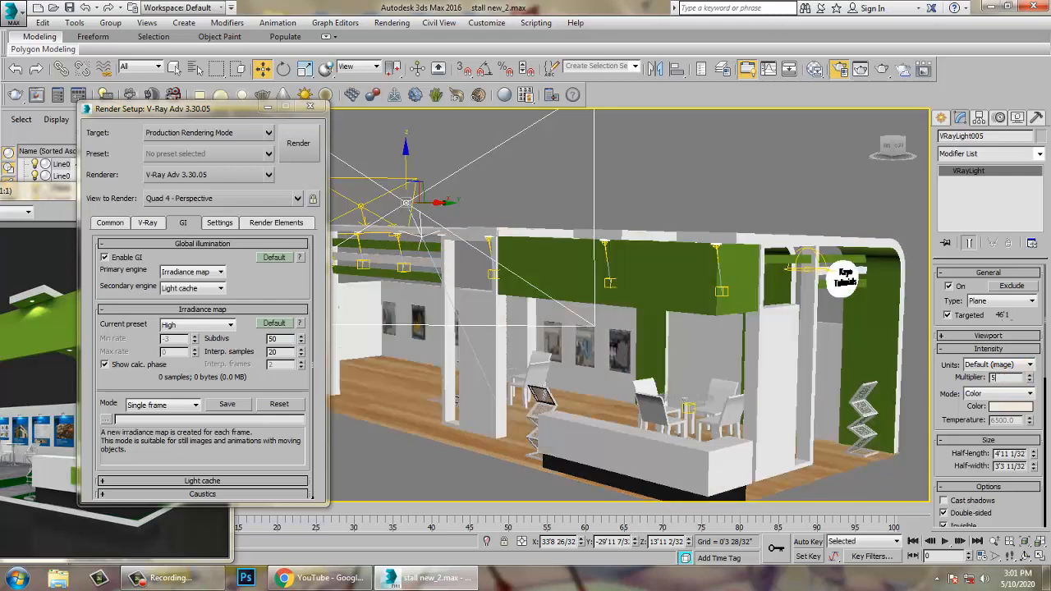
click(944, 500)
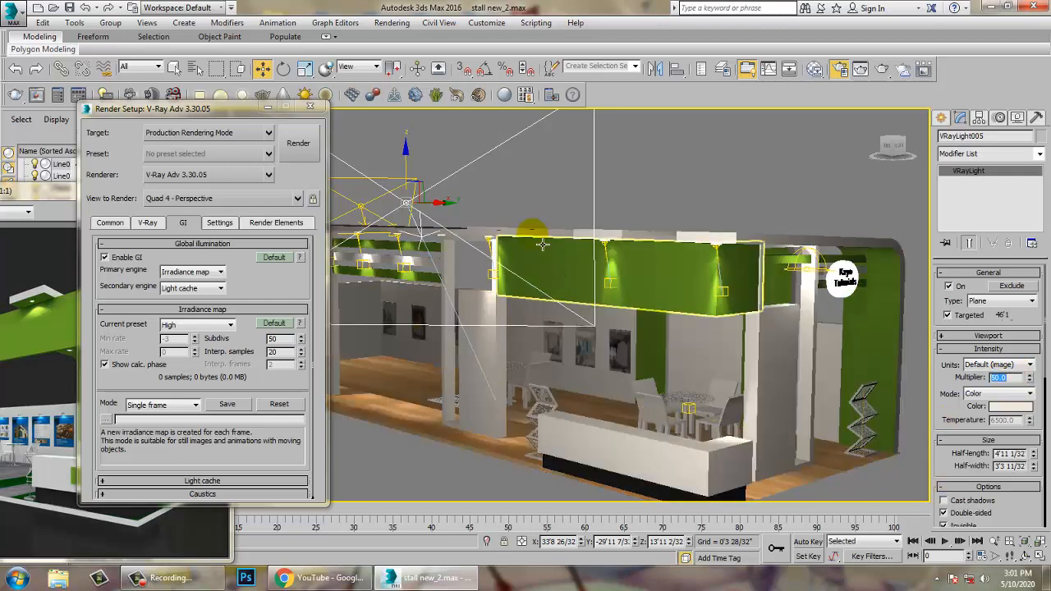
- Select the other plane light, beside the stall's far end, and set its multiplier to 5
alt+middle_drag(562, 257, 543, 269)
click(462, 263)
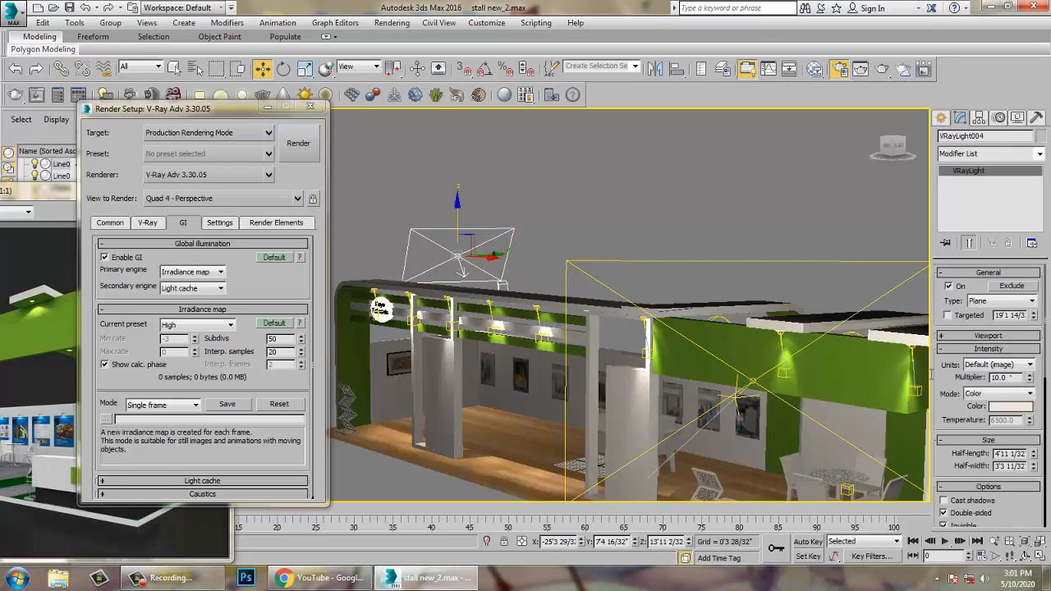
drag(1011, 378, 936, 378)
text(5)
key(Return)
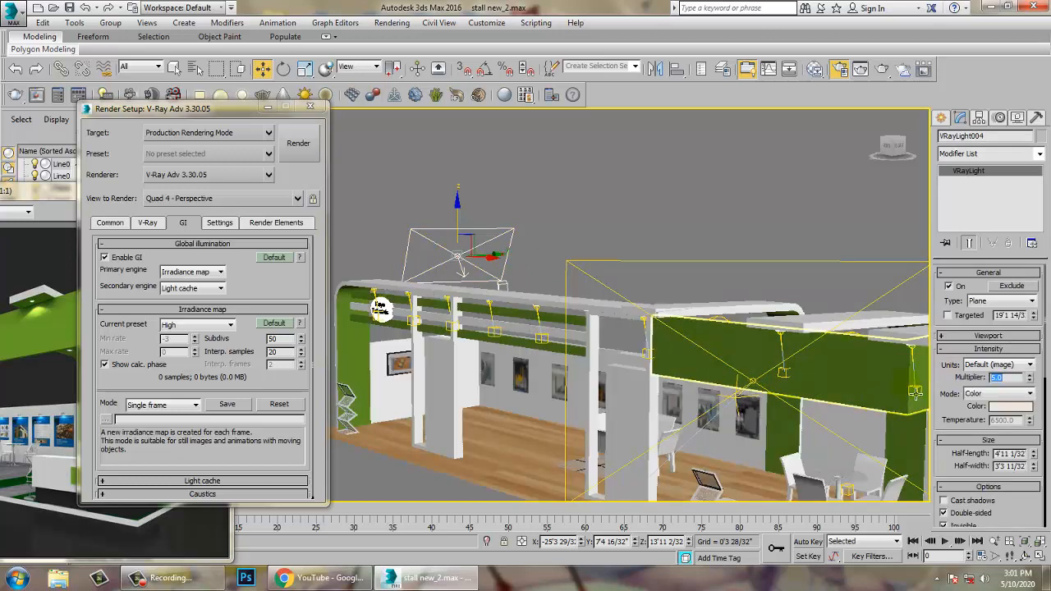
- Frame the stall's counter corner in perspective and minimize the Render Setup dialog and the reference render
alt+middle_drag(715, 276, 535, 203)
scroll(535, 203, up, 5)
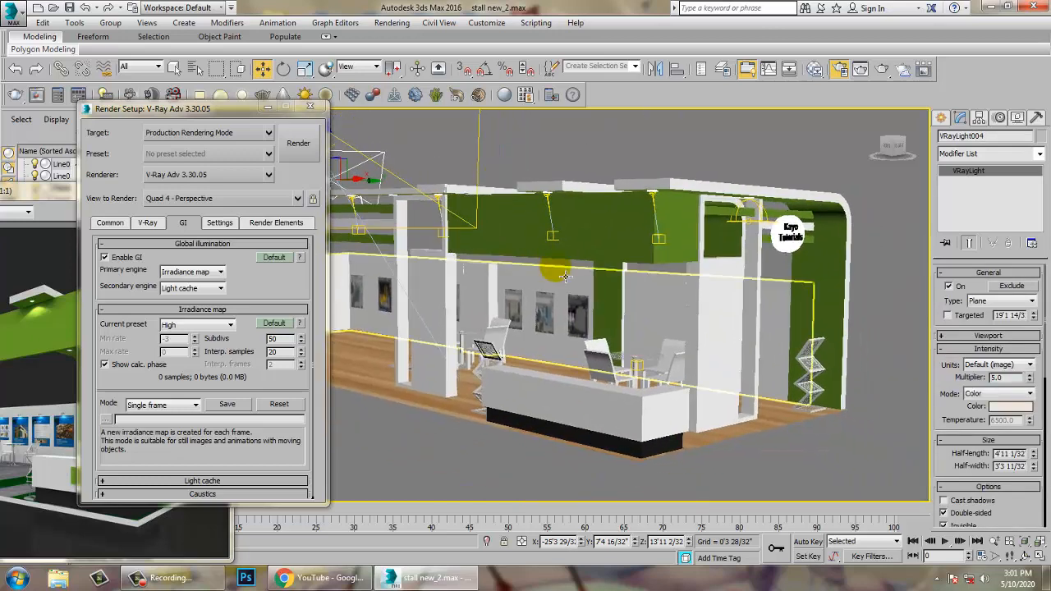
middle_drag(551, 262, 532, 254)
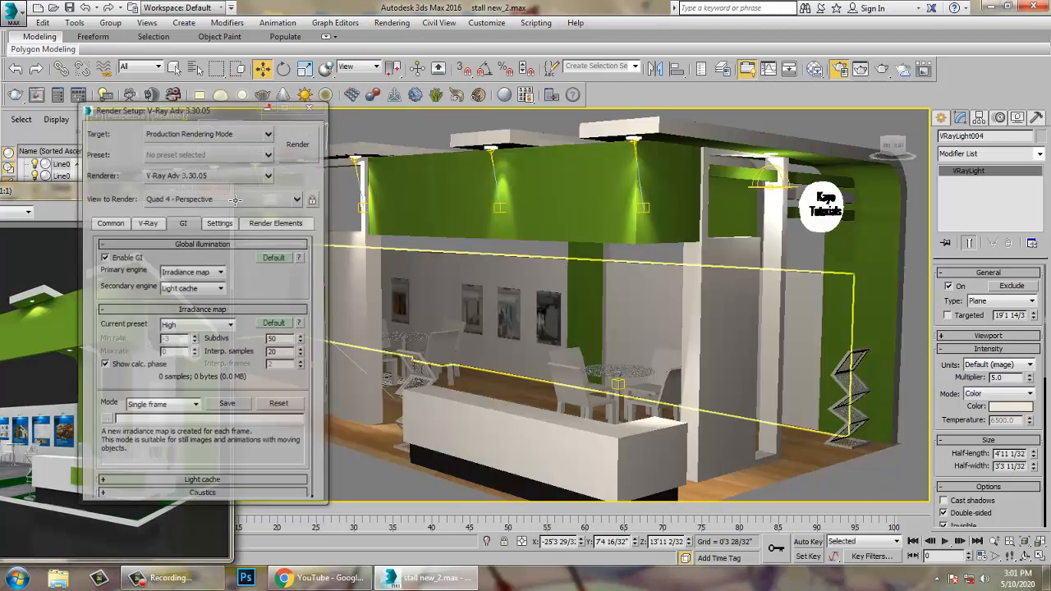
click(269, 107)
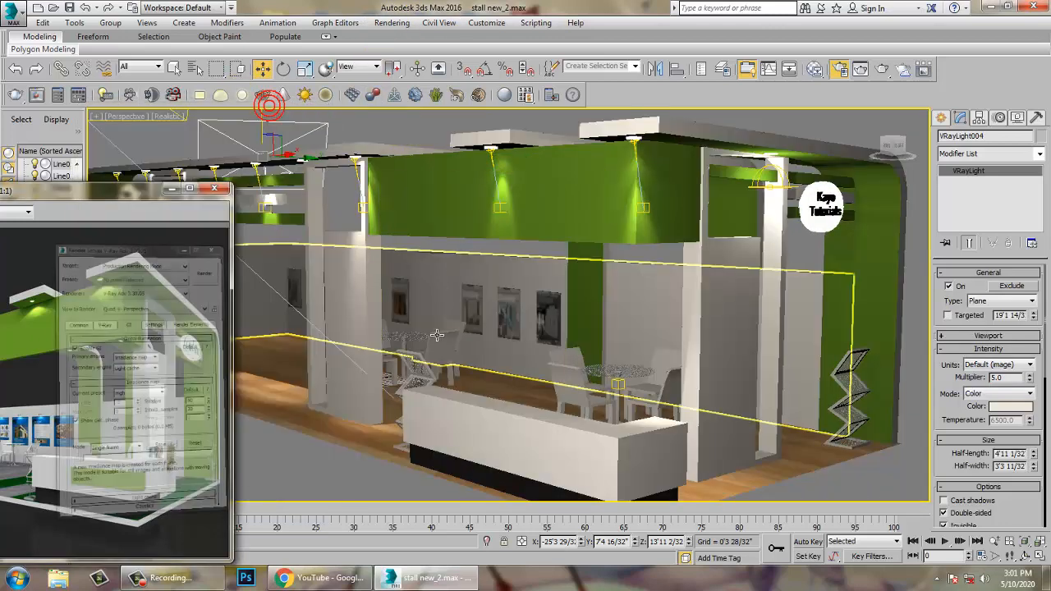
click(171, 188)
alt+middle_drag(509, 317, 520, 351)
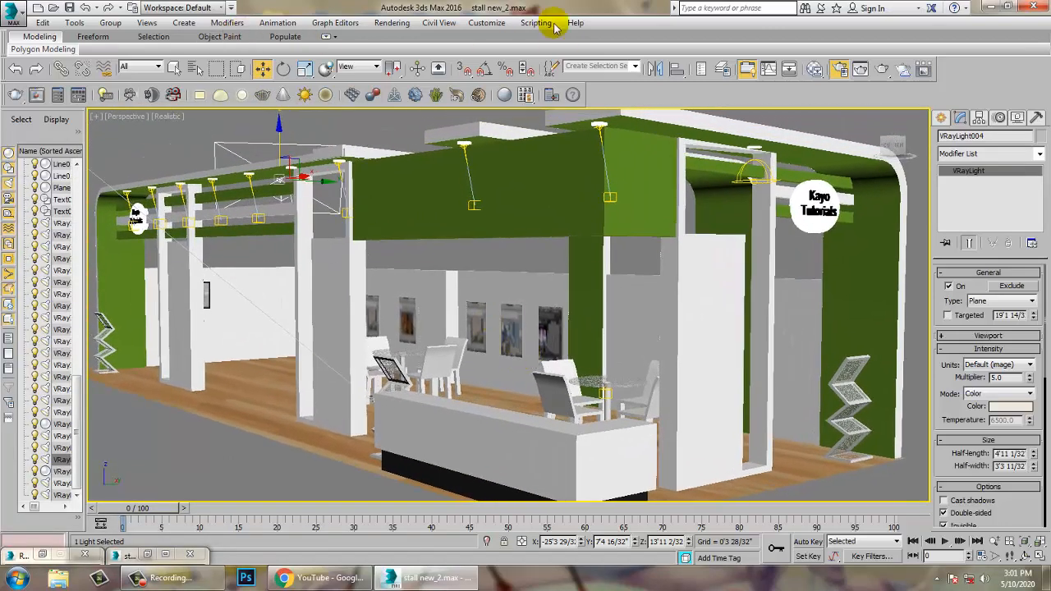
- Save the scene file
click(402, 23)
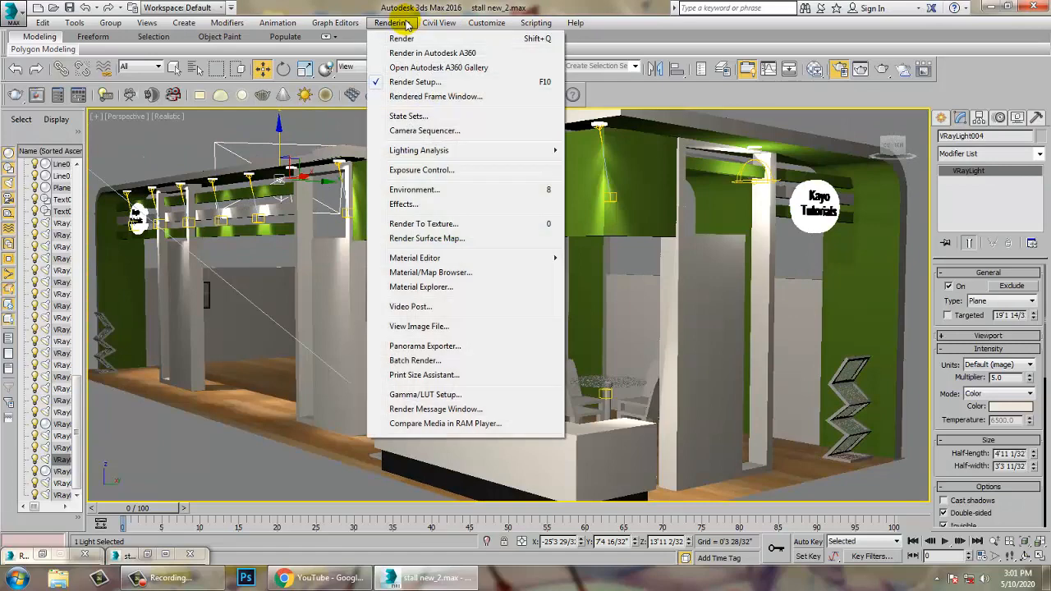
click(422, 83)
click(72, 8)
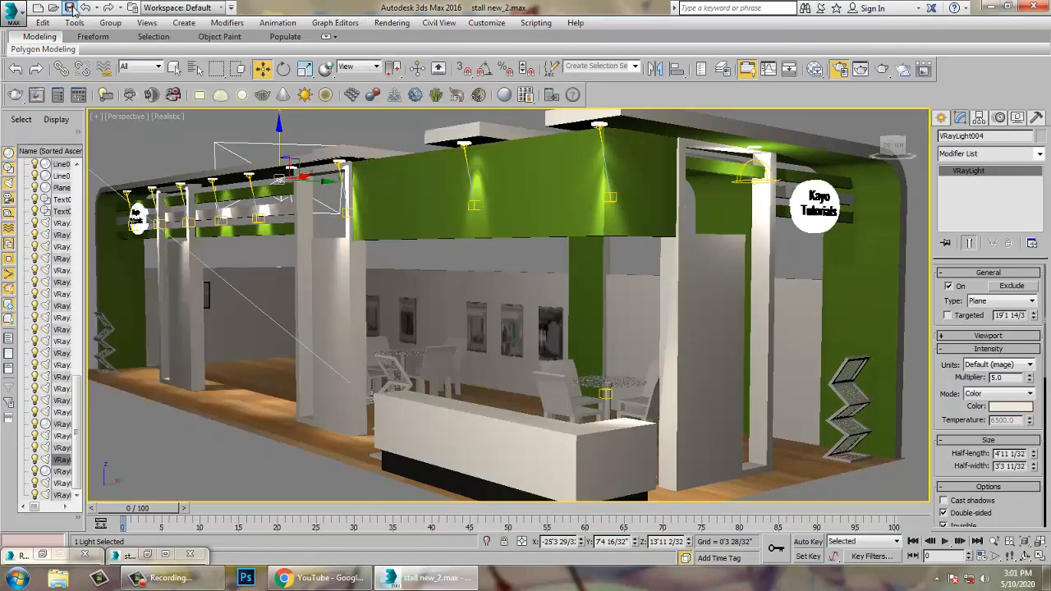
- Reopen Render Setup, set the output size to HDTV (video) at 1920 x 1080, and close the dialog
click(383, 23)
click(423, 83)
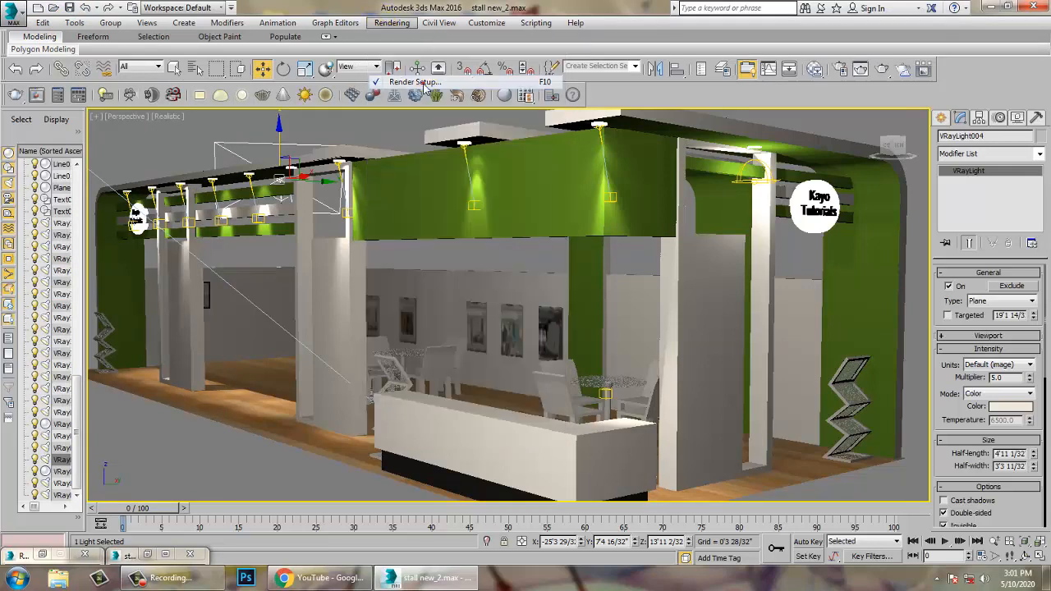
click(392, 23)
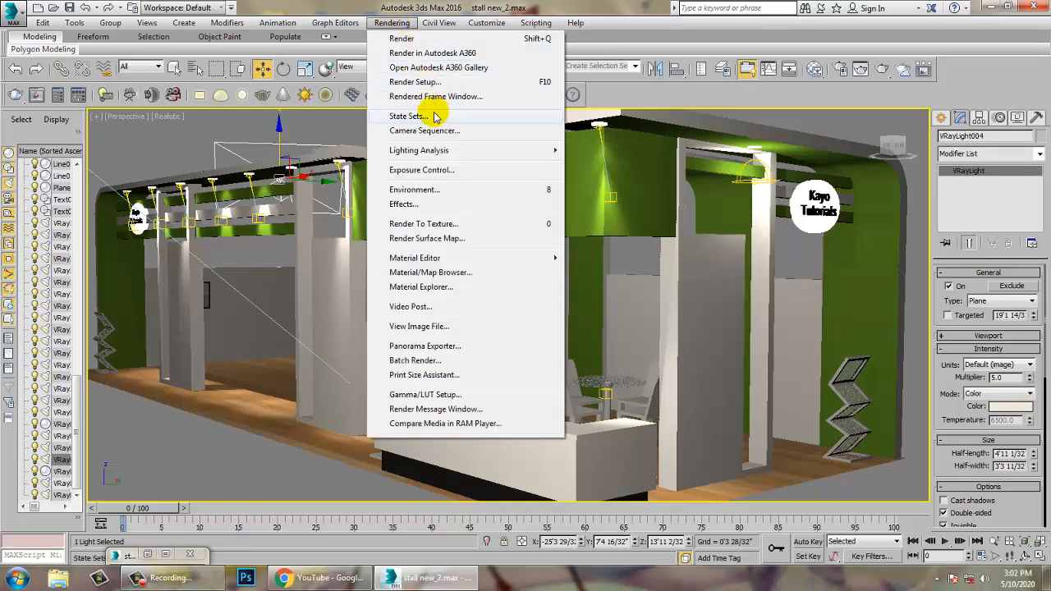
click(423, 82)
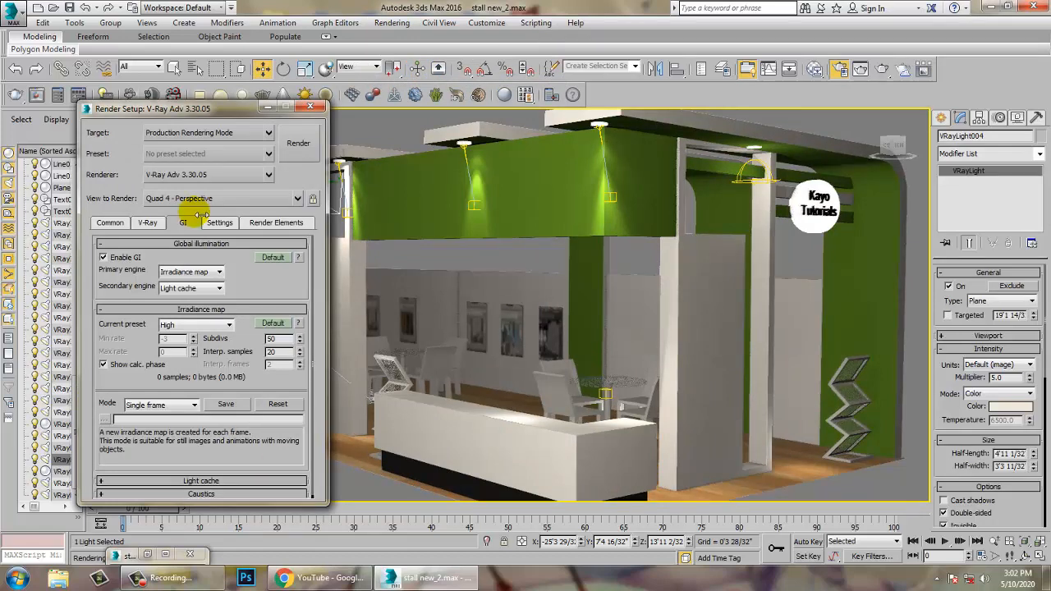
click(111, 224)
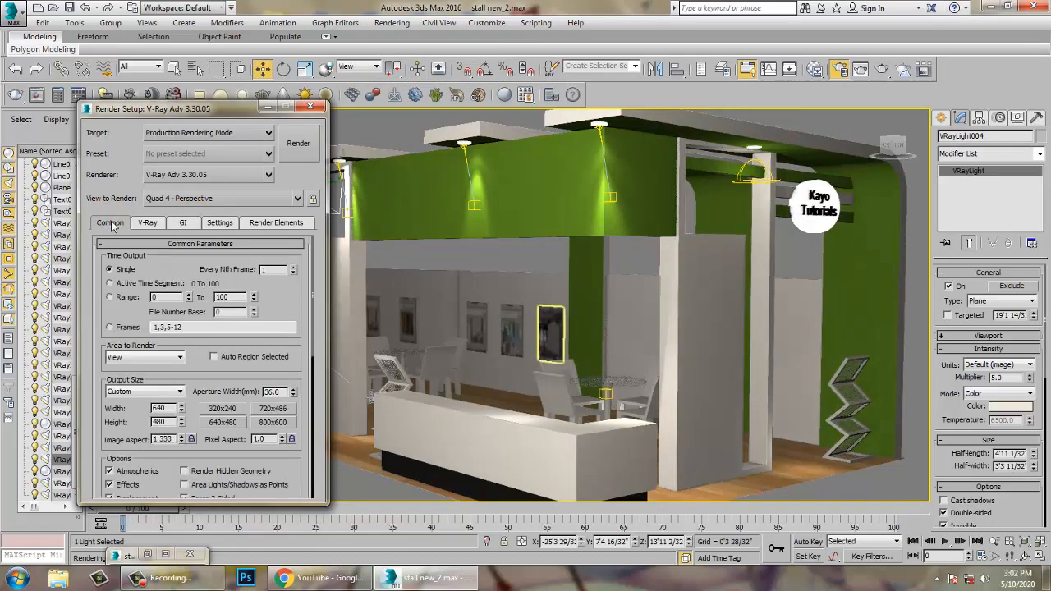
click(164, 393)
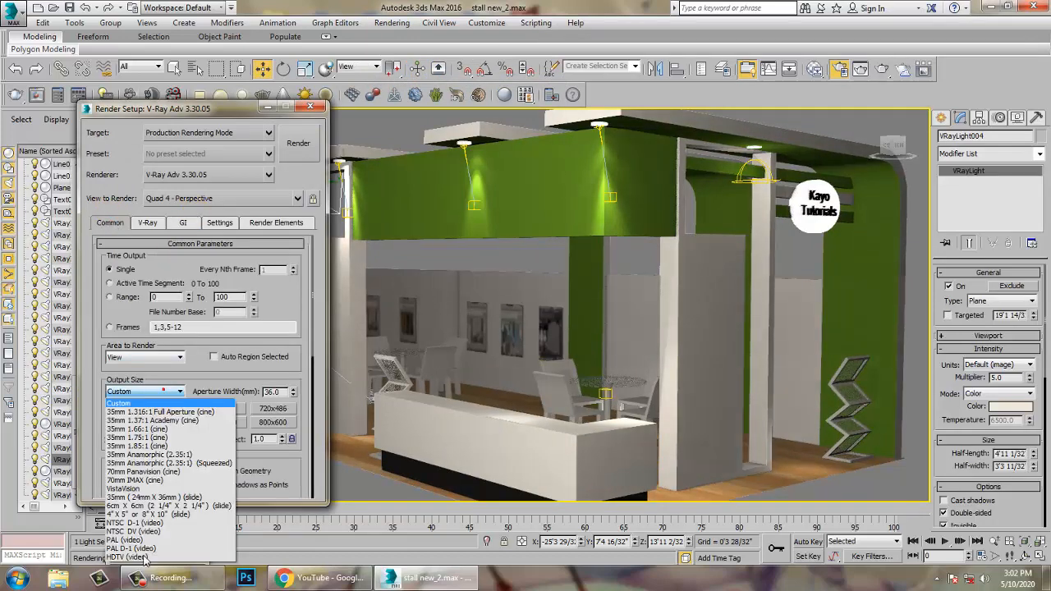
click(144, 559)
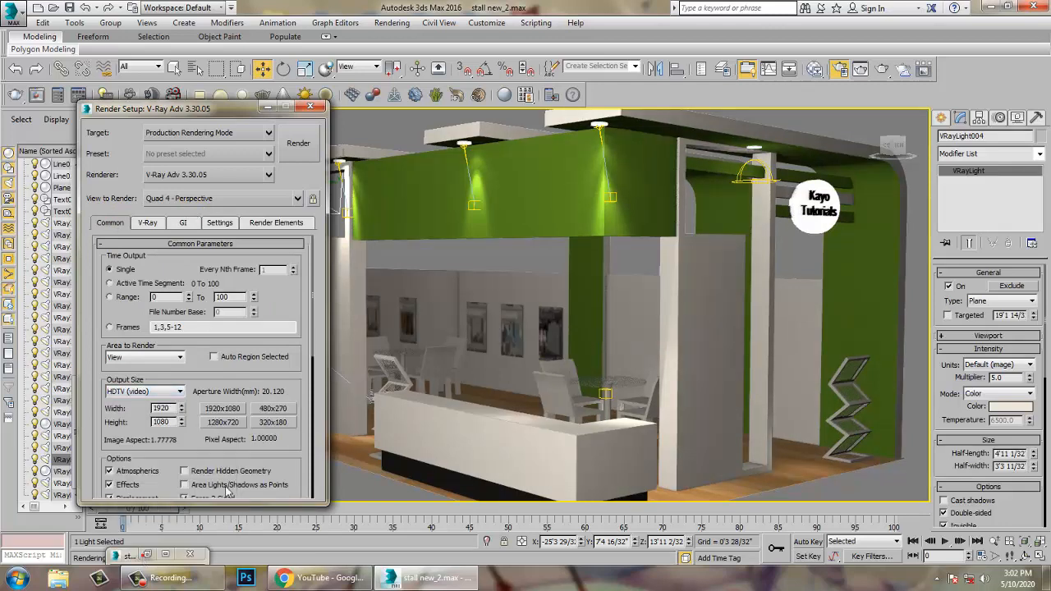
click(325, 98)
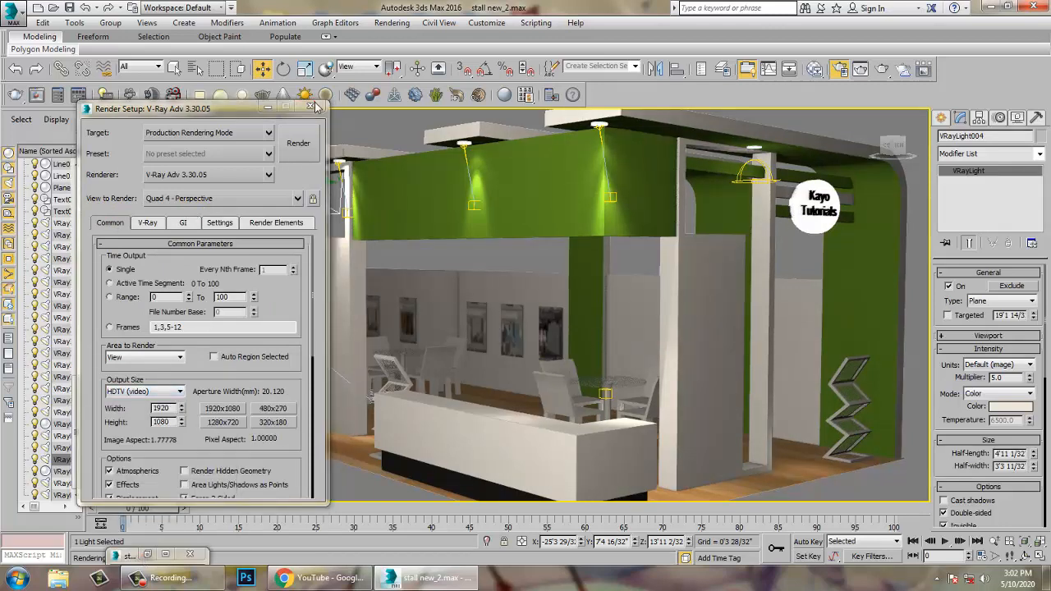
click(315, 106)
- Turn on safe frames and fit the whole stall inside the frame from a lower corner viewpoint
key(shift+f)
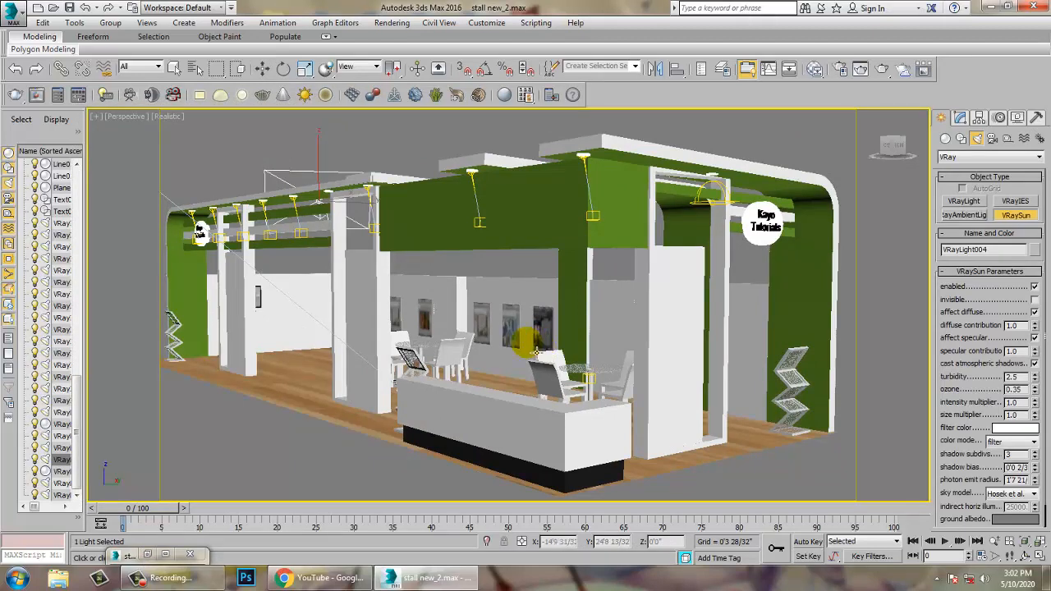
mouse_move(538, 371)
alt+middle_down()
mouse_move(529, 362)
mouse_move(557, 427)
alt+middle_up()
alt+middle_drag(556, 427, 565, 458)
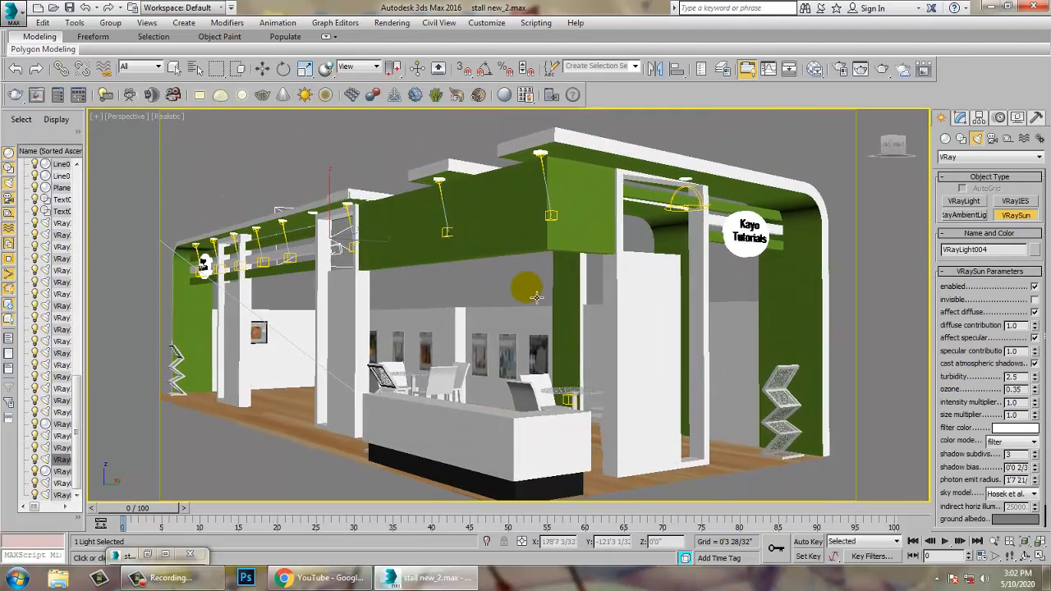
- Render the perspective view at the HDTV size to check the composition, and close the frame buffer
click(392, 22)
click(402, 39)
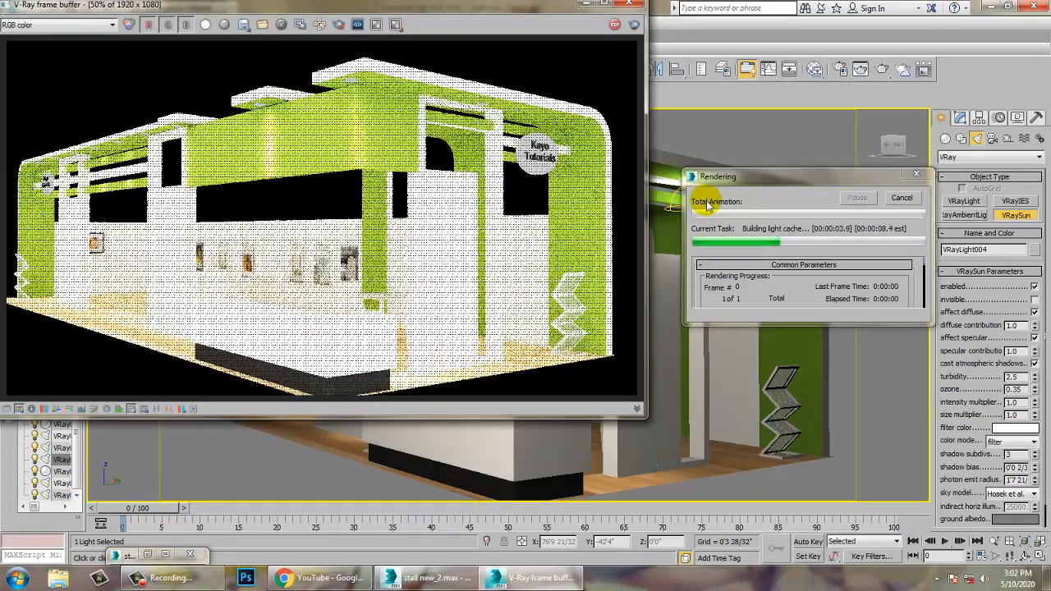
click(633, 5)
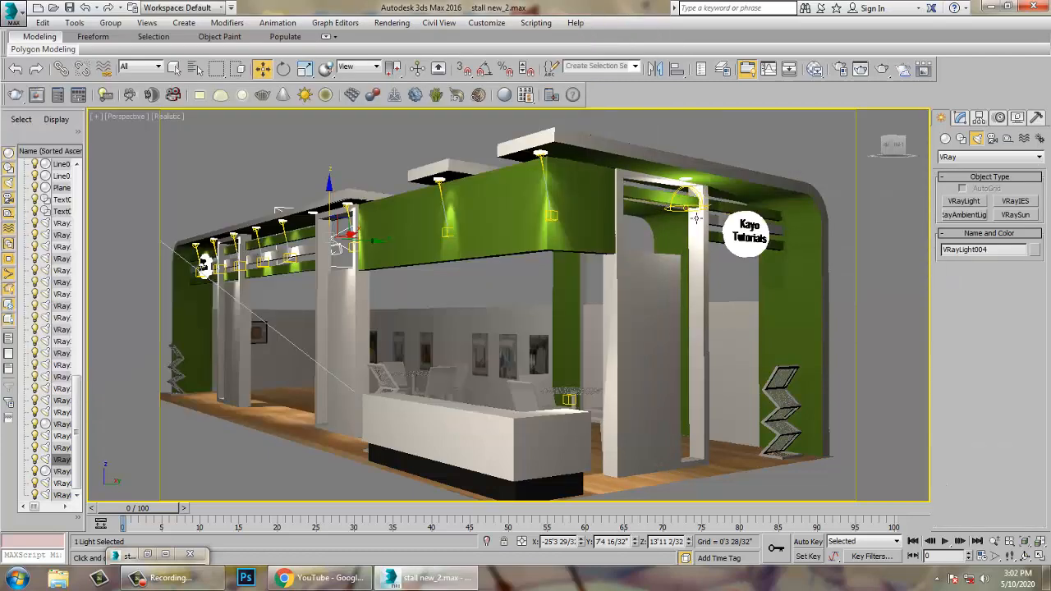
- Set the multiplier of the dome light beside the large round Kayo Tutorials sign to 1
click(696, 217)
click(958, 117)
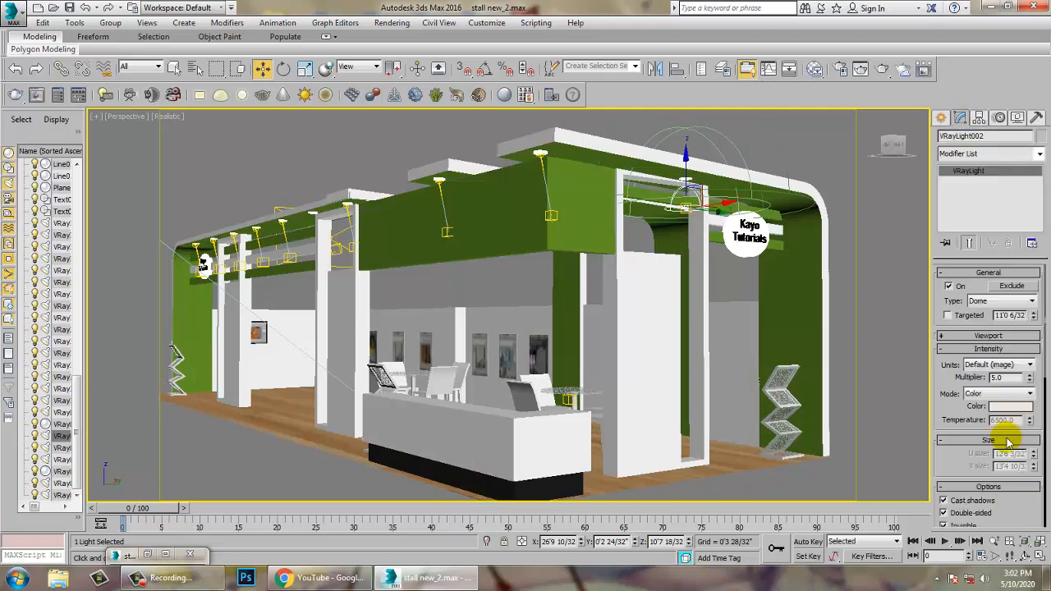
click(1013, 381)
drag(1010, 379, 924, 372)
text(1)
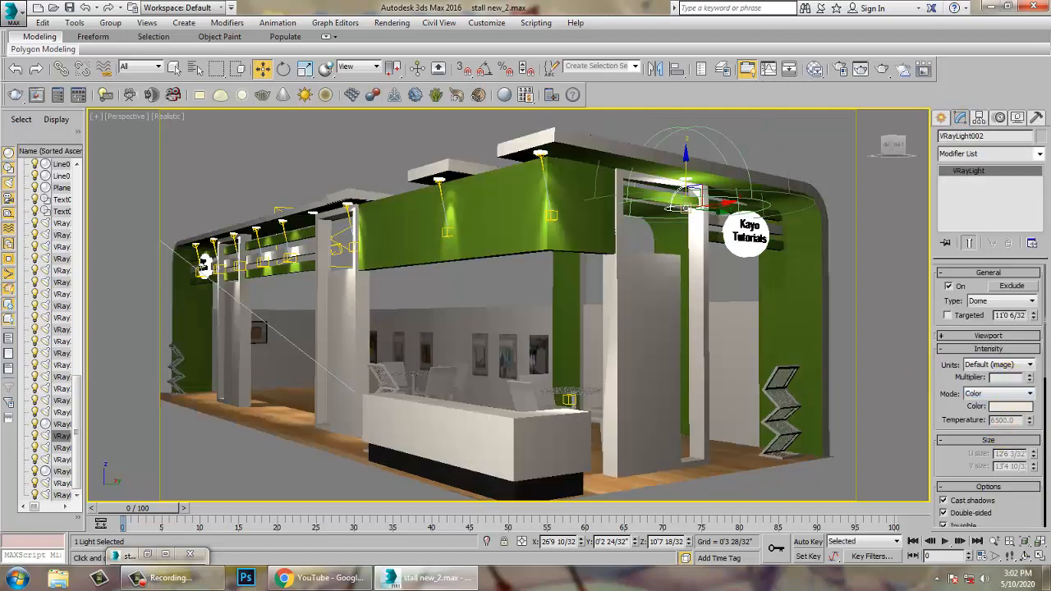
key(Return)
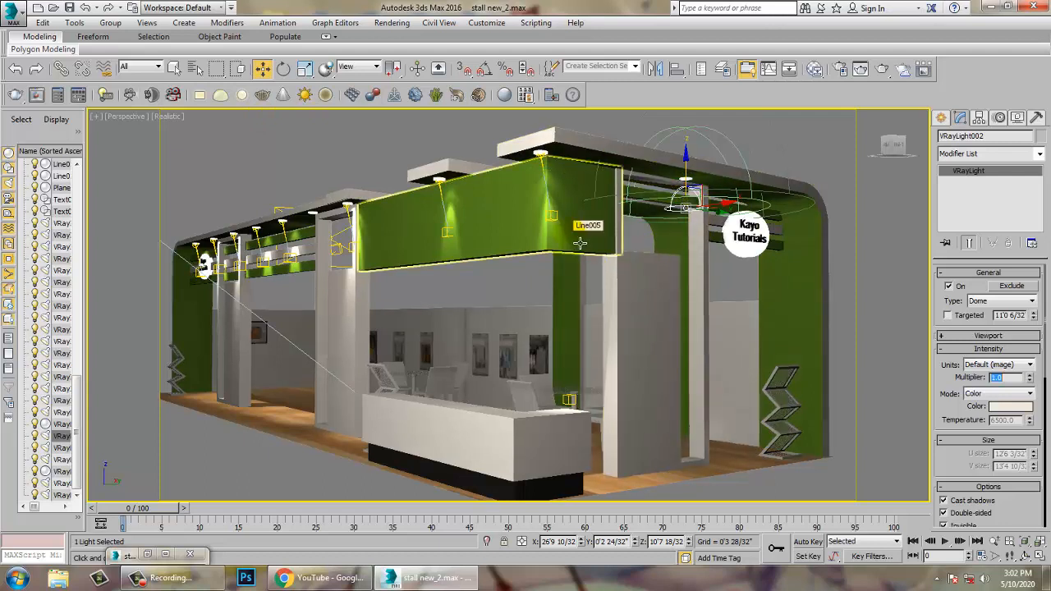
click(243, 146)
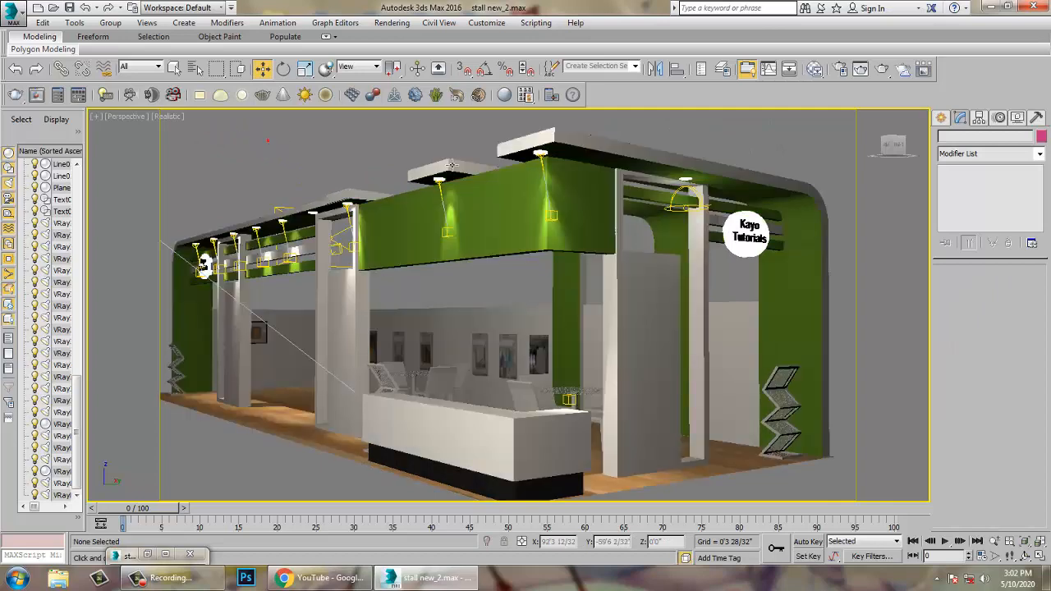
- Create a physical camera from the current perspective view of the stall
click(404, 216)
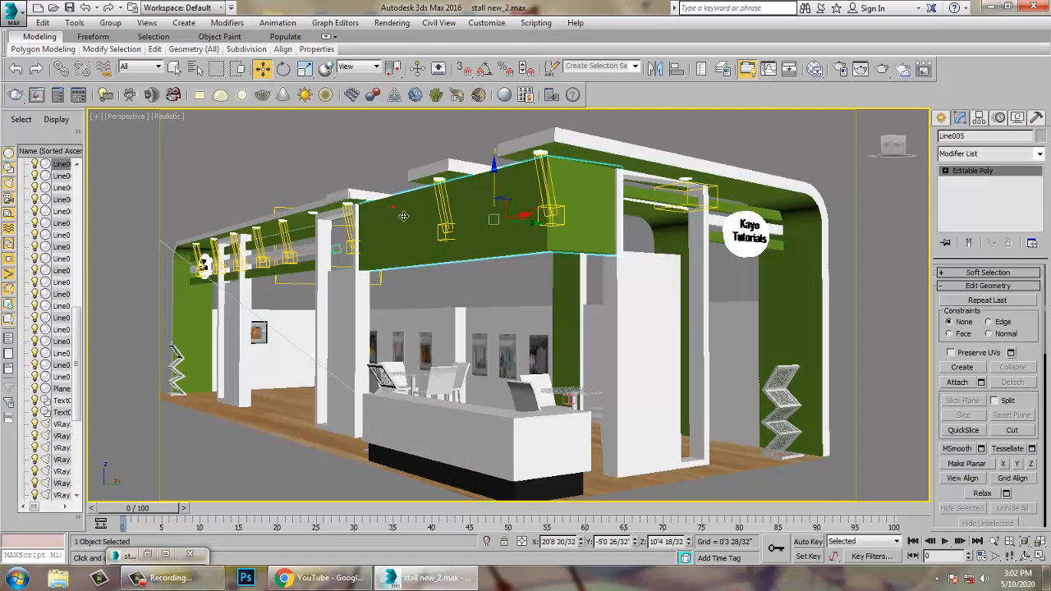
key(ctrl+c)
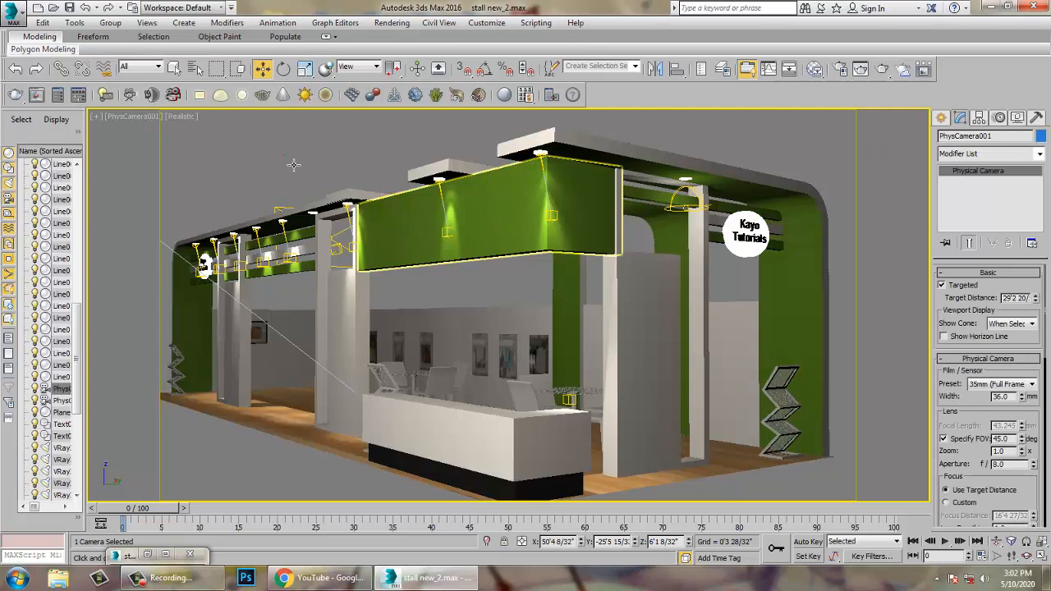
click(284, 160)
- Return to the perspective view and set the multiplier of the dome light behind the middle roof arm to 1
key(p)
scroll(467, 287, down, 4)
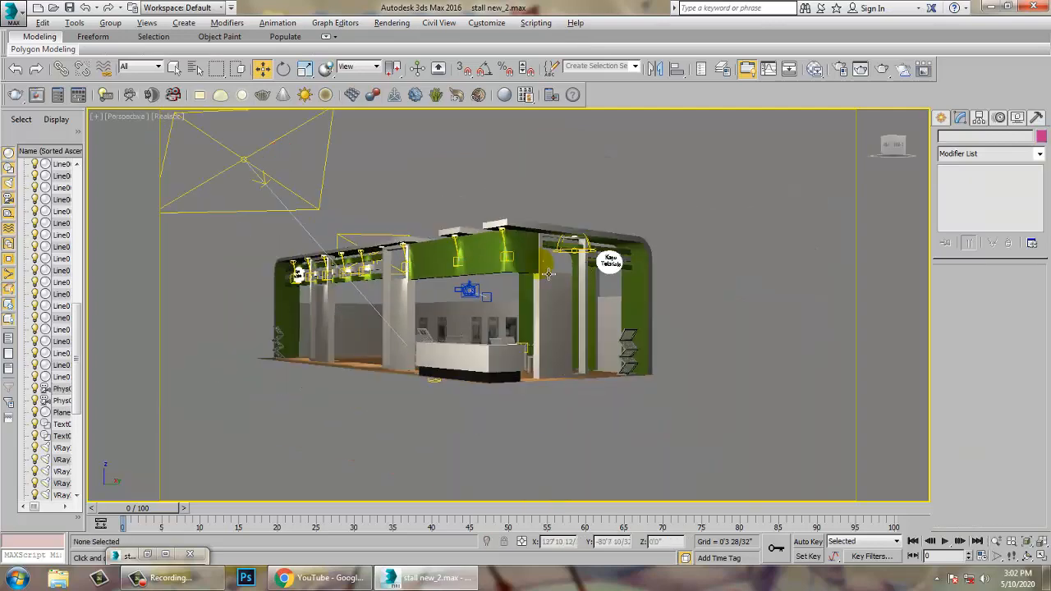
alt+middle_drag(545, 269, 556, 302)
click(497, 212)
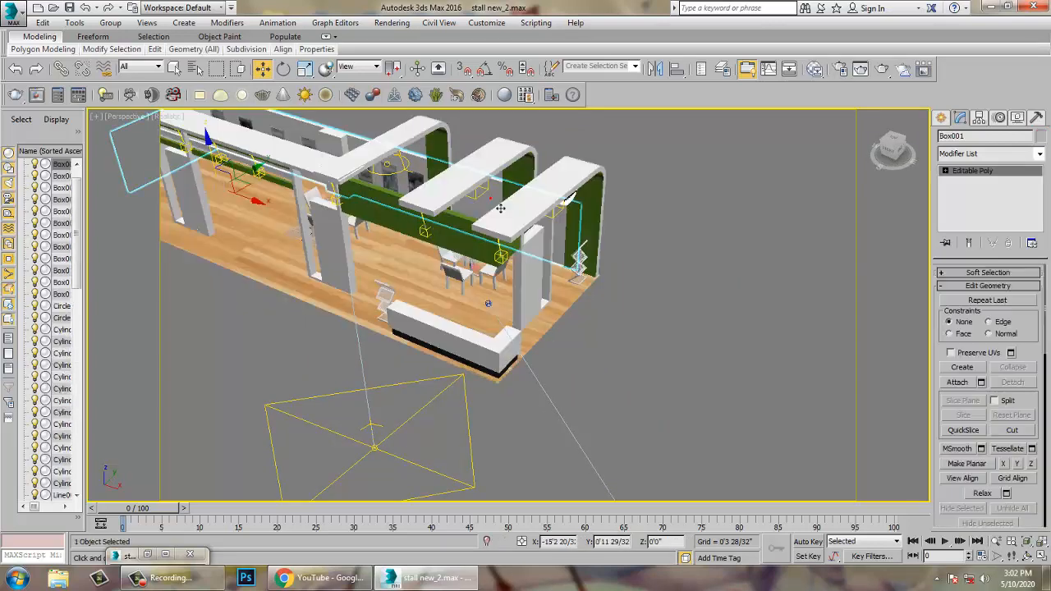
click(491, 199)
double_click(1010, 377)
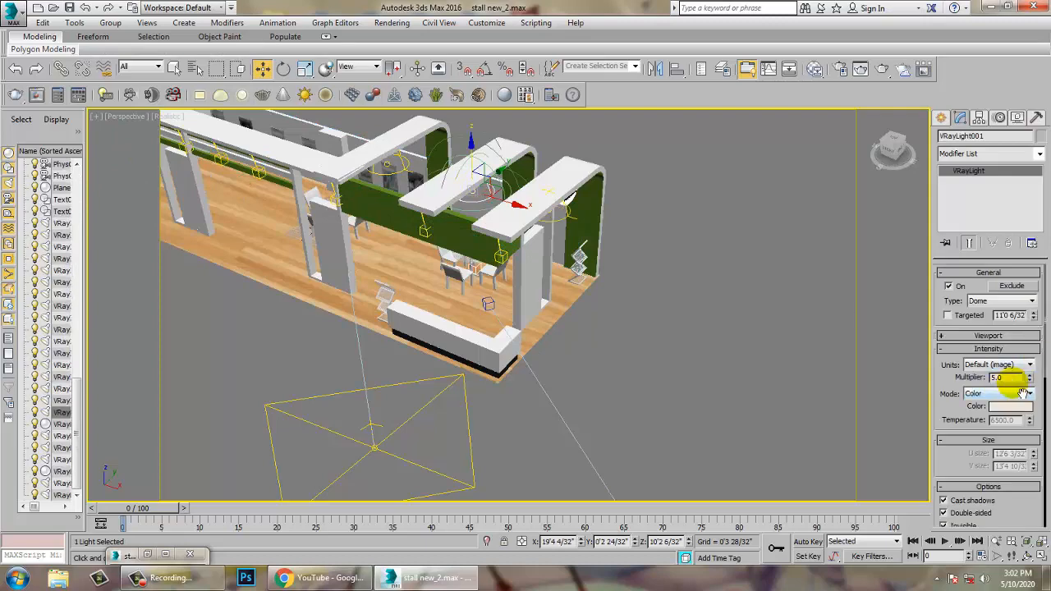
double_click(1010, 376)
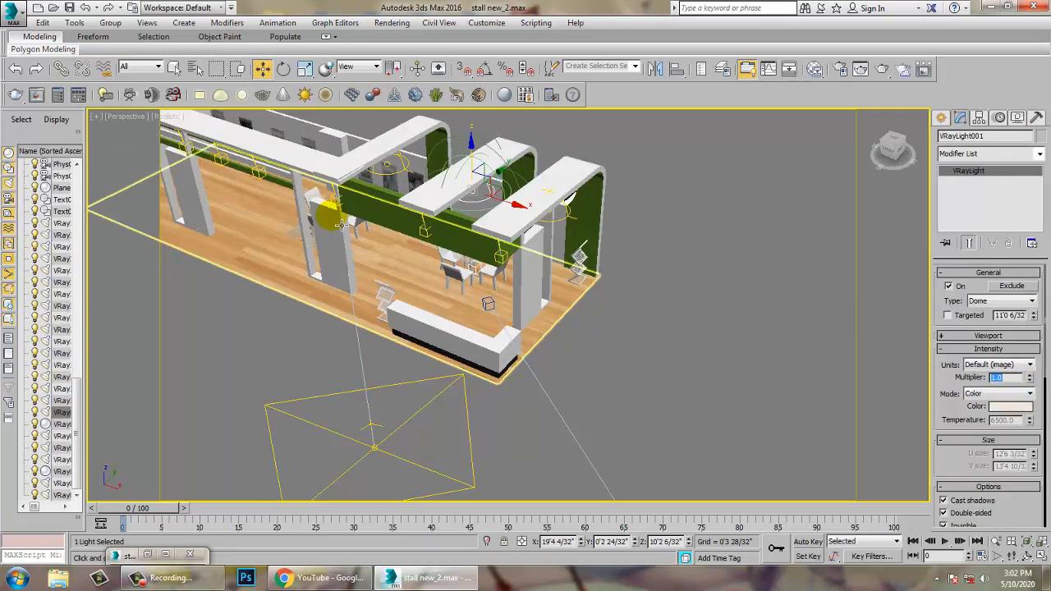
- Set the multiplier of the dome light by the innermost roof arm to 1 and switch back to the camera view
click(409, 179)
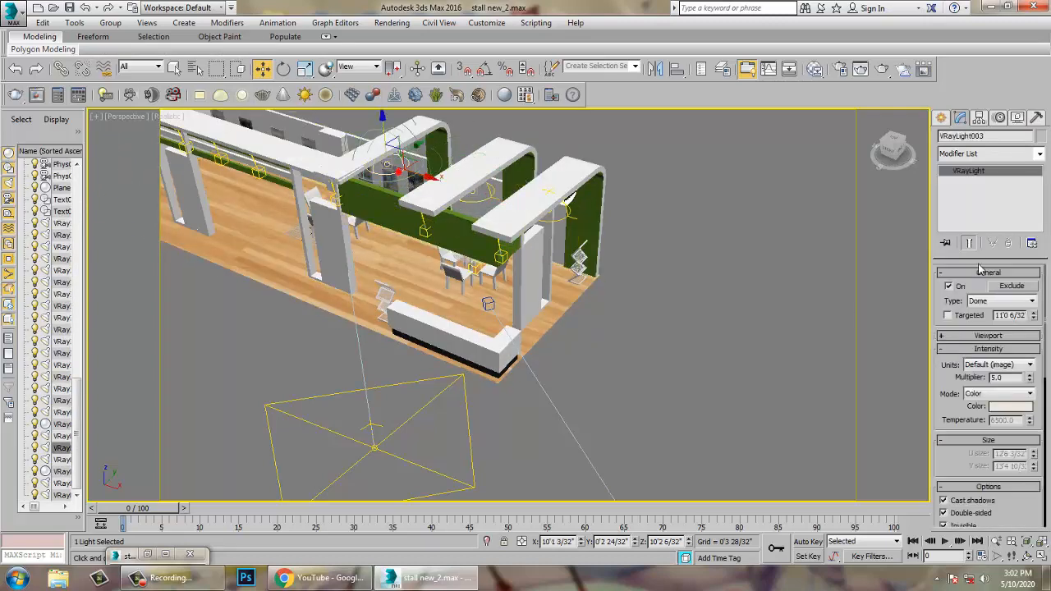
double_click(1006, 376)
text(1)
key(Return)
click(841, 326)
key(c)
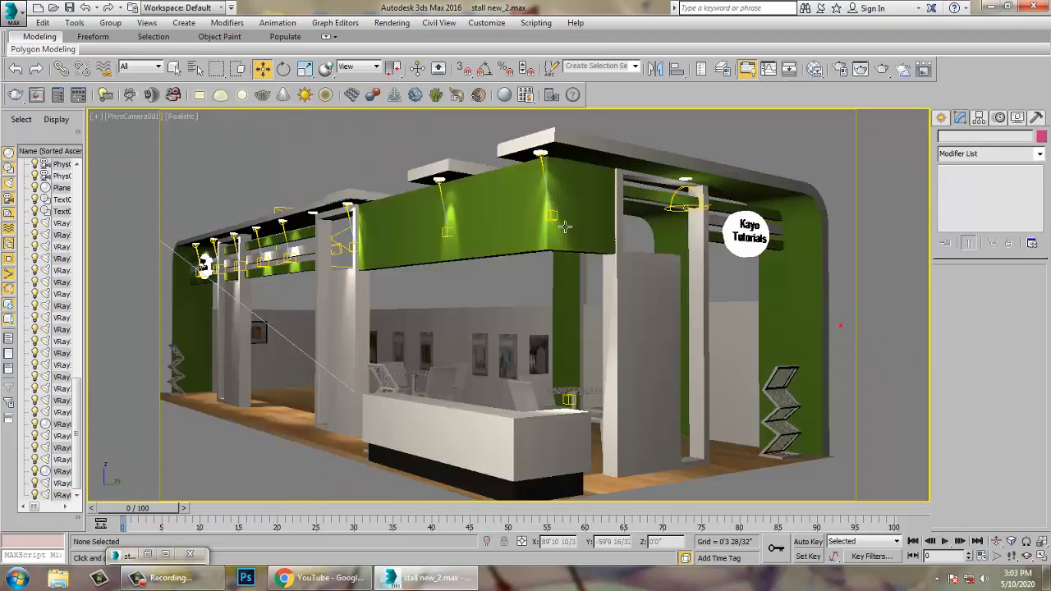
- Test-render the camera view to check the reduced lighting, cancel the render, and close the frame buffer
click(406, 24)
click(407, 38)
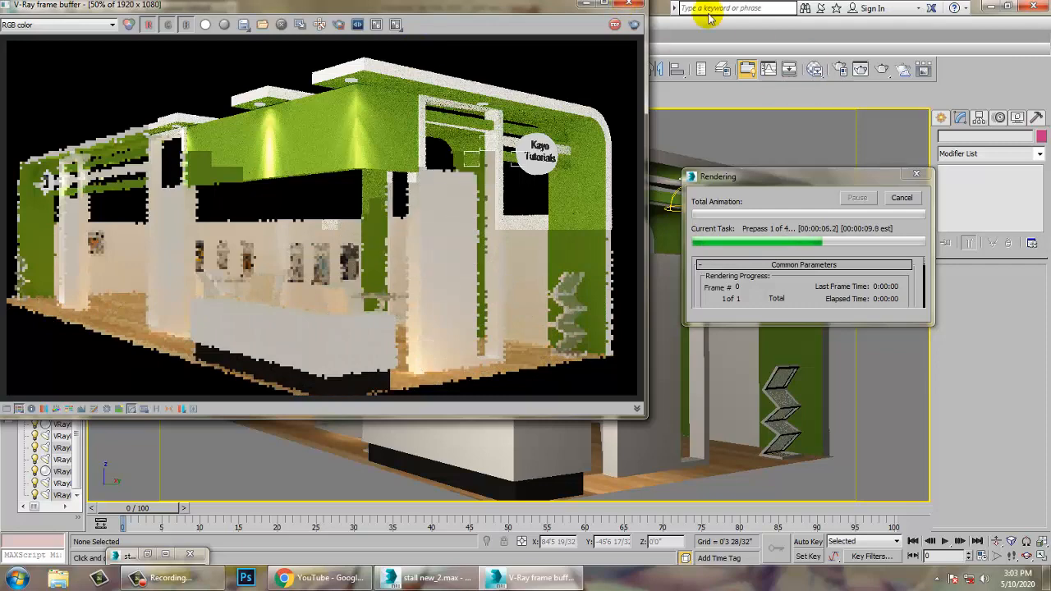
key(Escape)
click(629, 5)
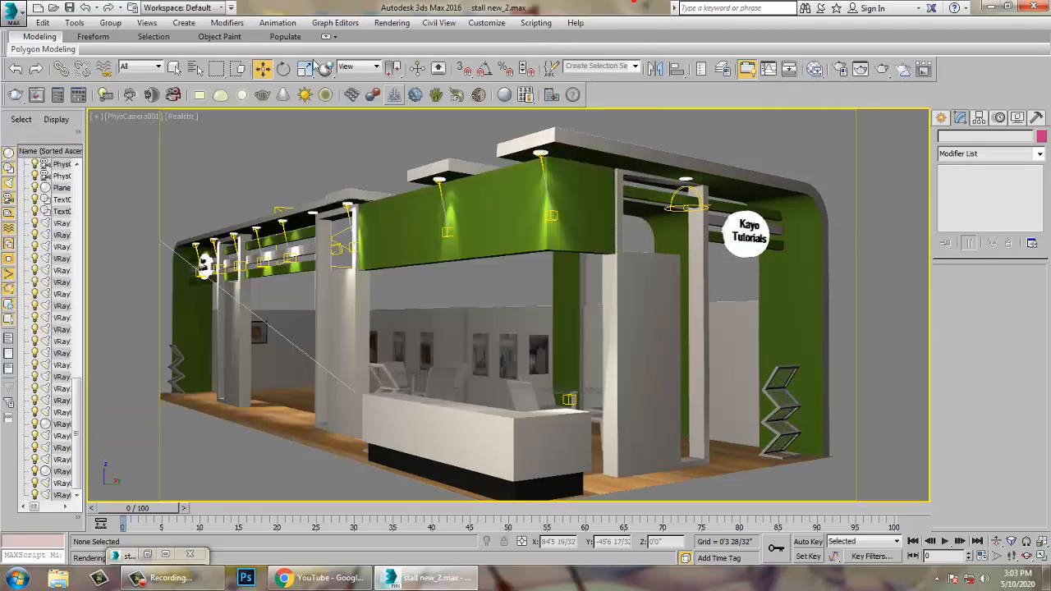
- Set the environment background color to white (255, 255, 255) and close the environment settings
click(392, 22)
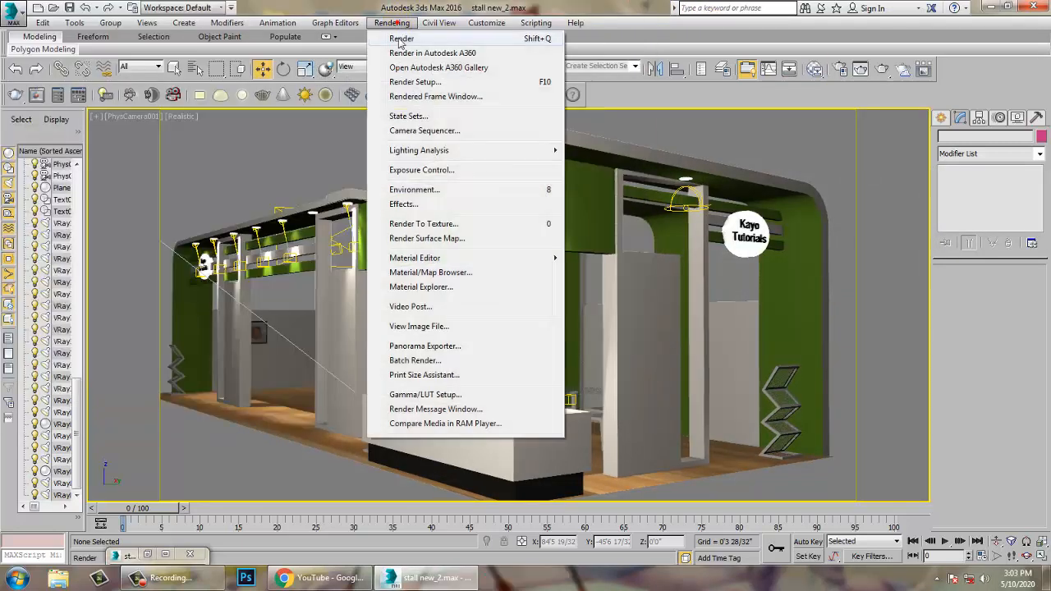
click(434, 190)
click(588, 195)
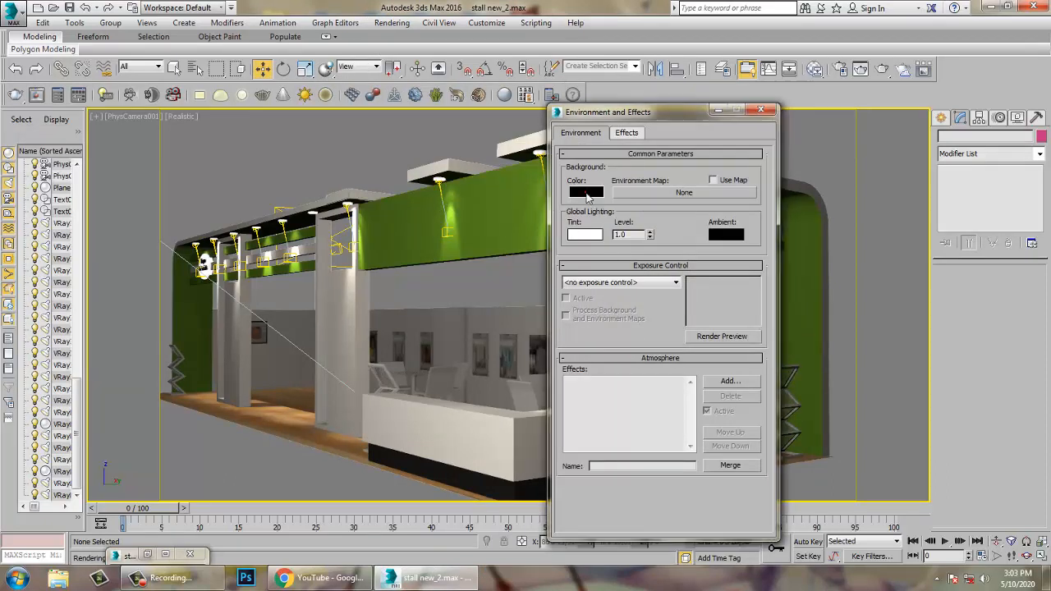
click(585, 192)
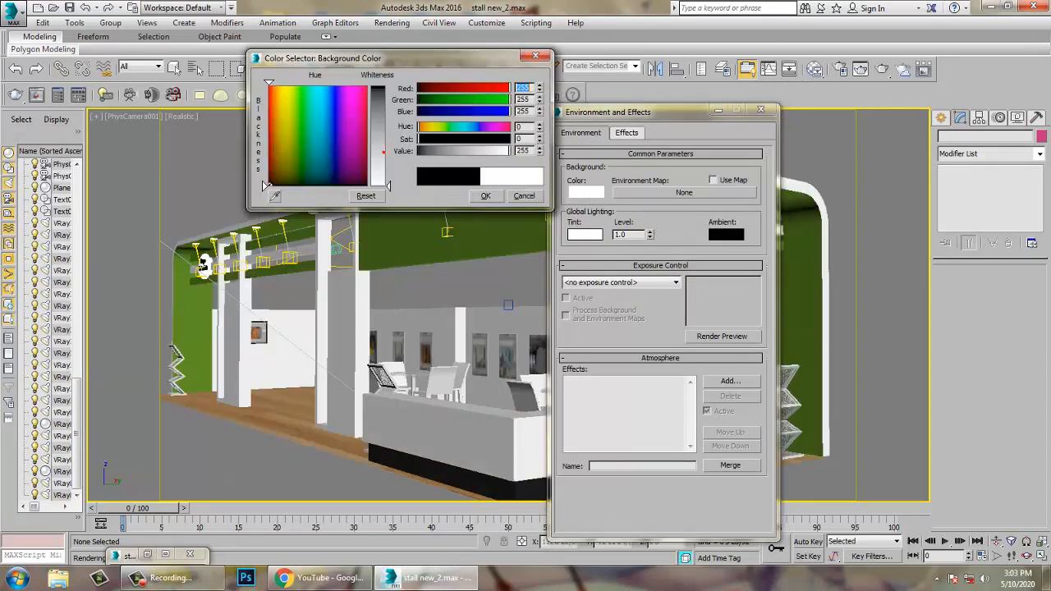
drag(380, 152, 410, 176)
click(488, 196)
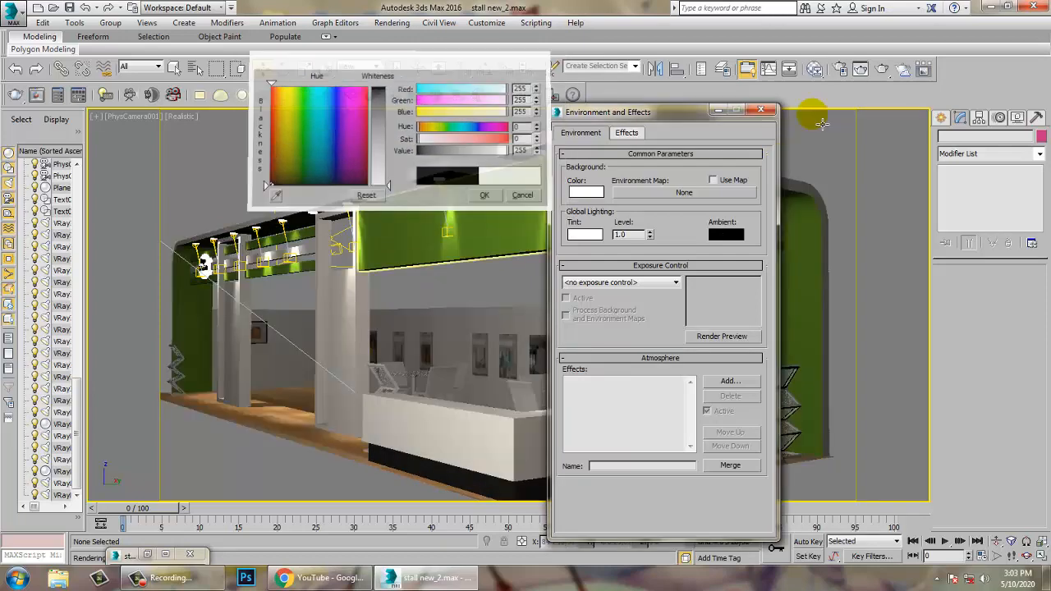
click(760, 109)
- Scale the wooden floor plane up uniformly, to about 410% in X, so it extends beyond the camera frame
click(295, 434)
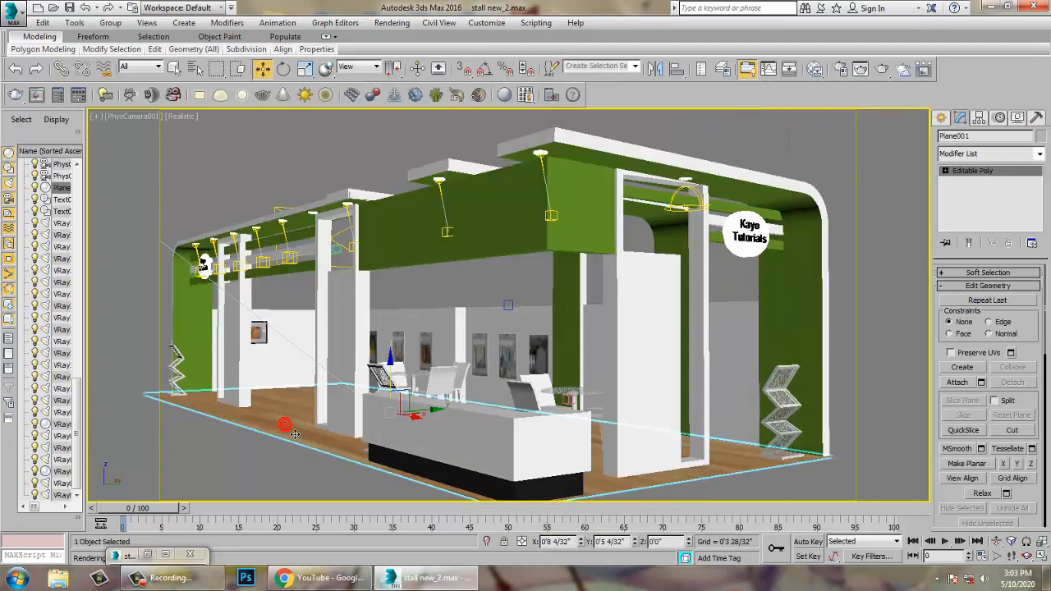
key(r)
drag(397, 432, 453, 171)
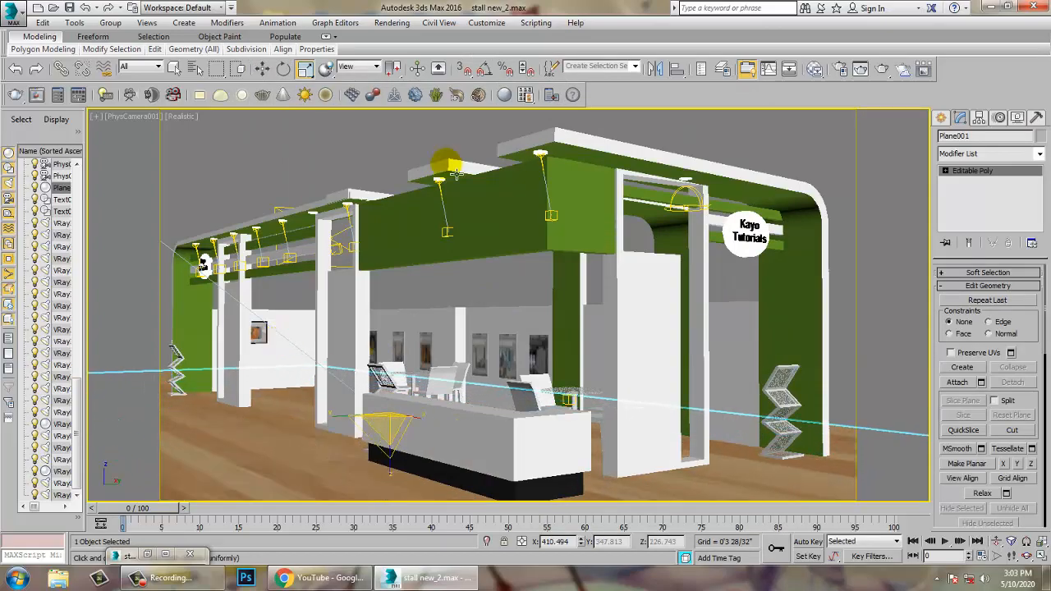
- Render the camera view with the white background and enlarged floor, and close the frame buffer
click(392, 22)
click(401, 33)
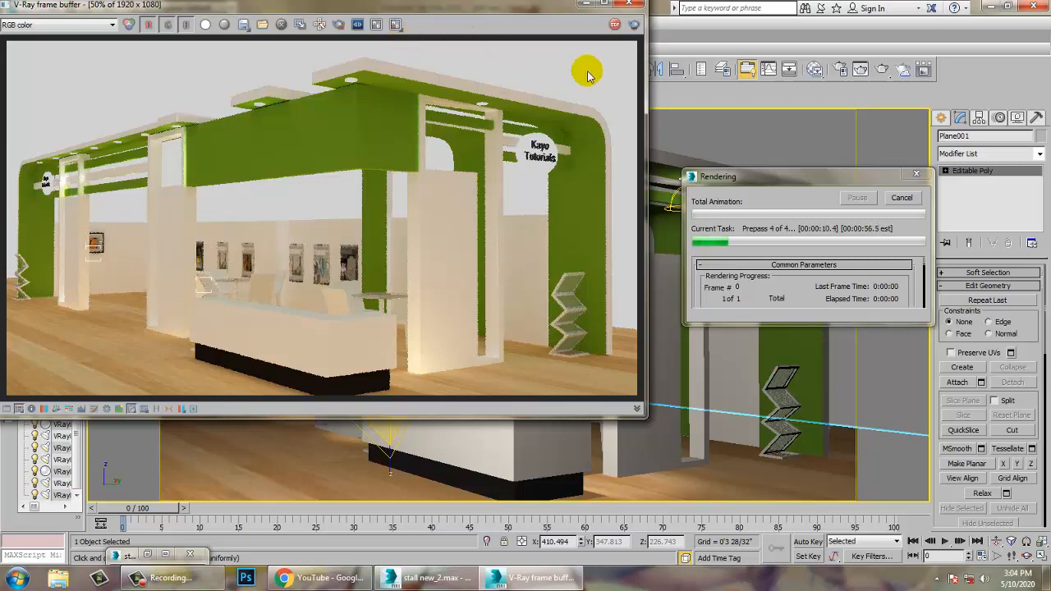
click(629, 3)
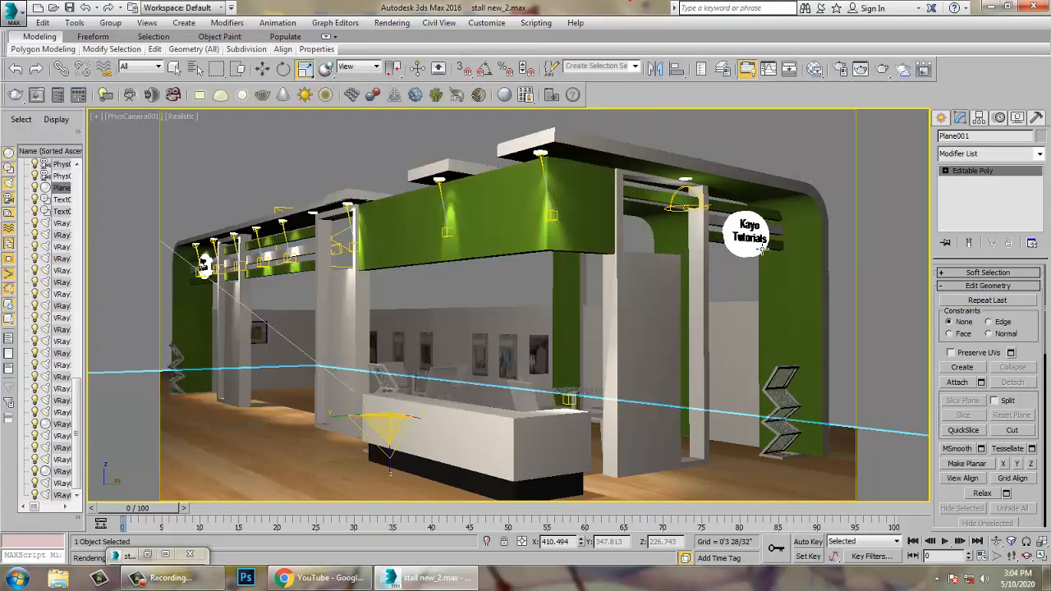
click(757, 246)
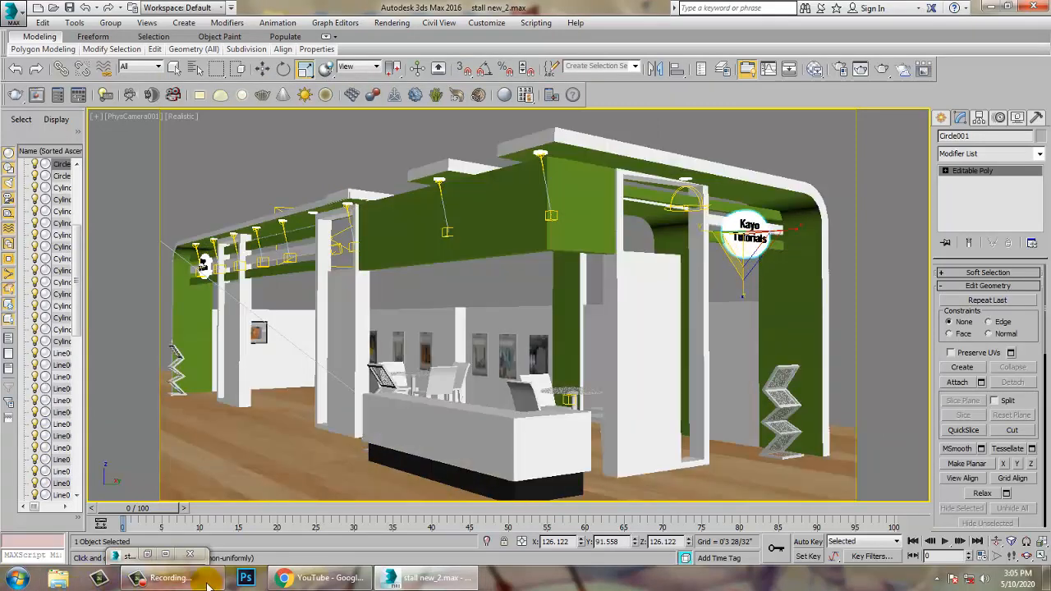
click(173, 578)
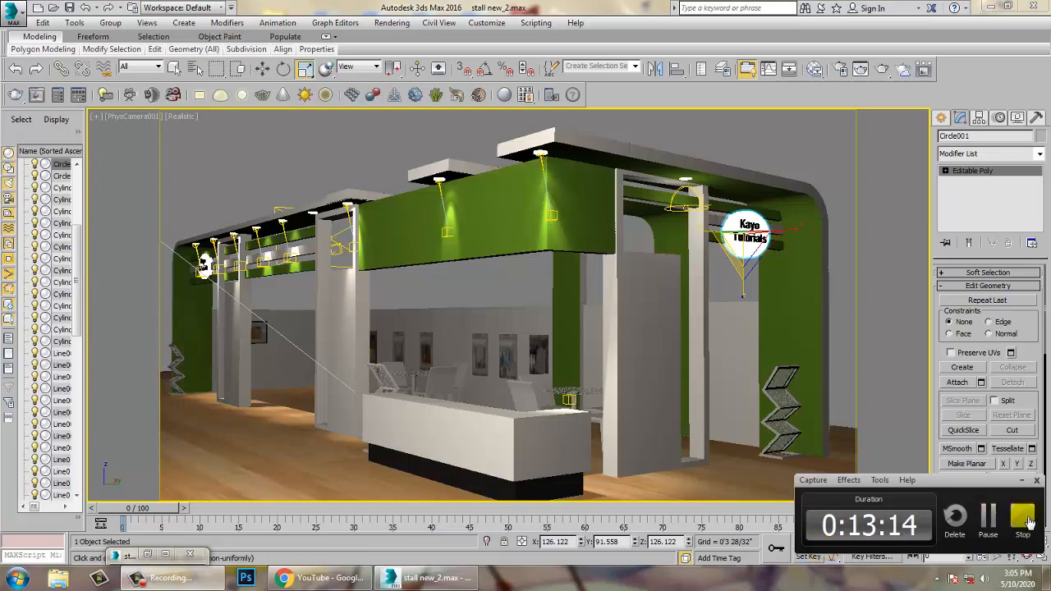